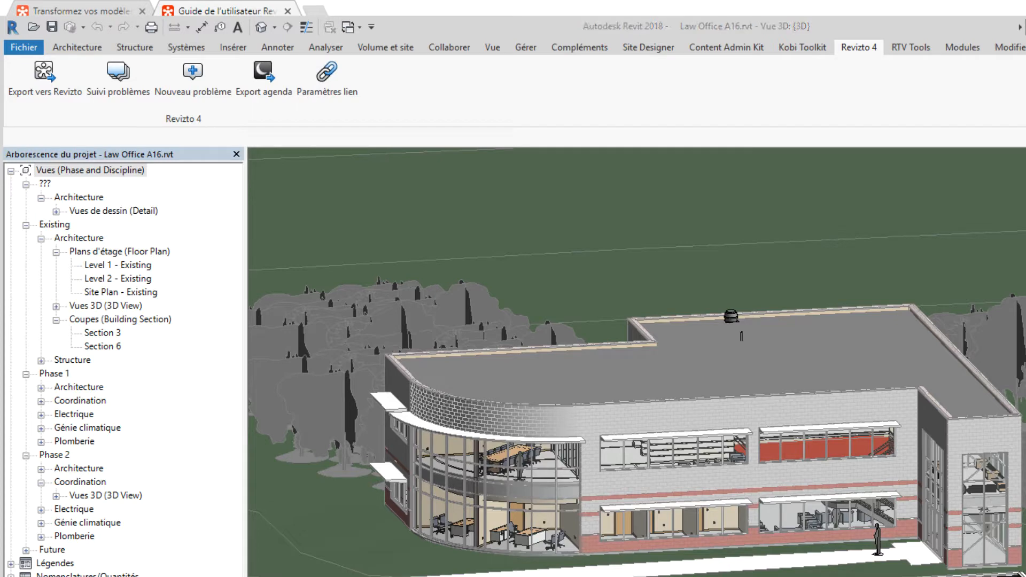
Review the Revit models linked to the Law Office A16 project in the link manager.
left_click(232, 47)
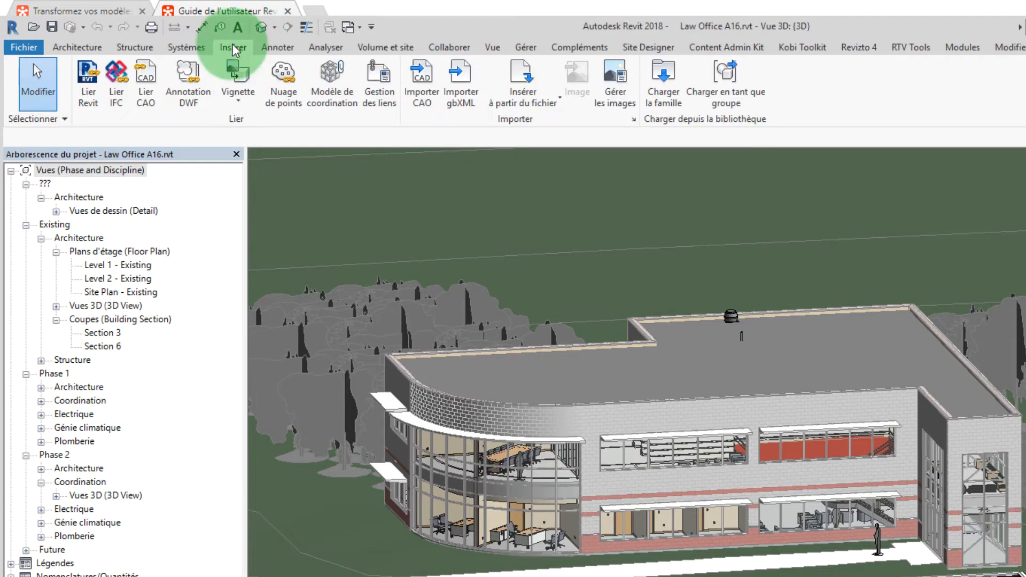
left_click(379, 88)
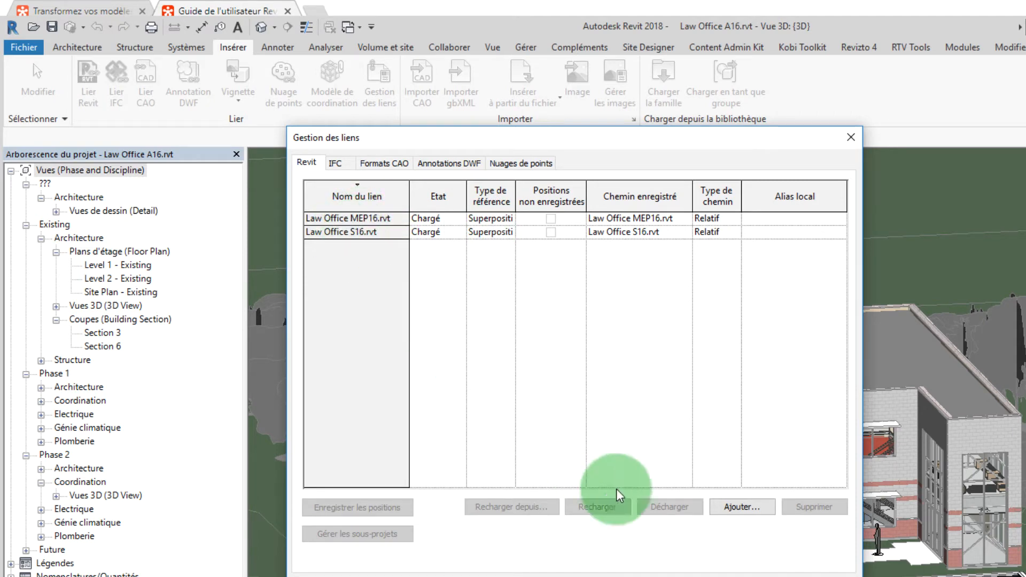
left_click(713, 576)
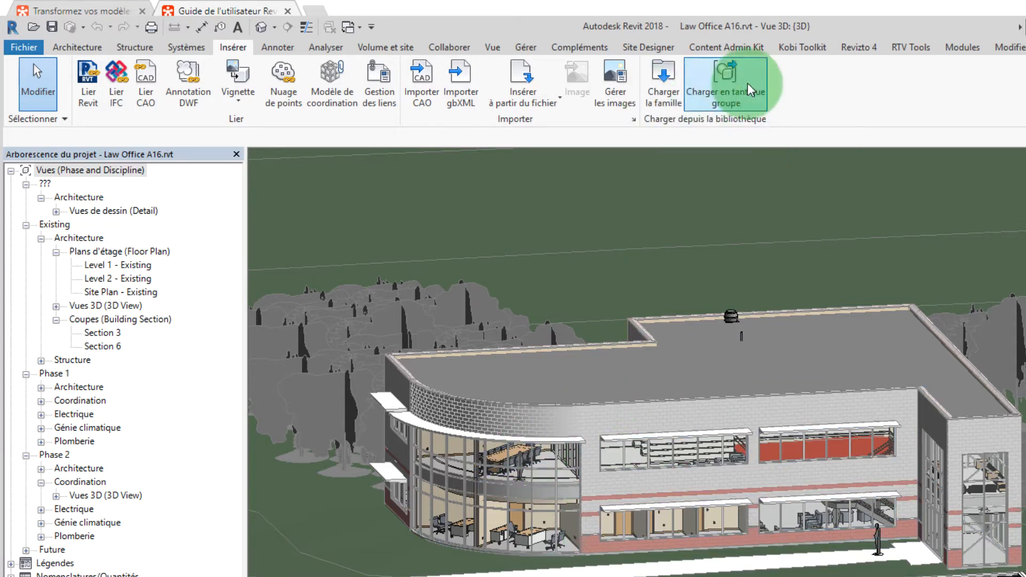
Open the Revizto export options and review the 3D views available for export, keeping {3D} selected.
left_click(857, 47)
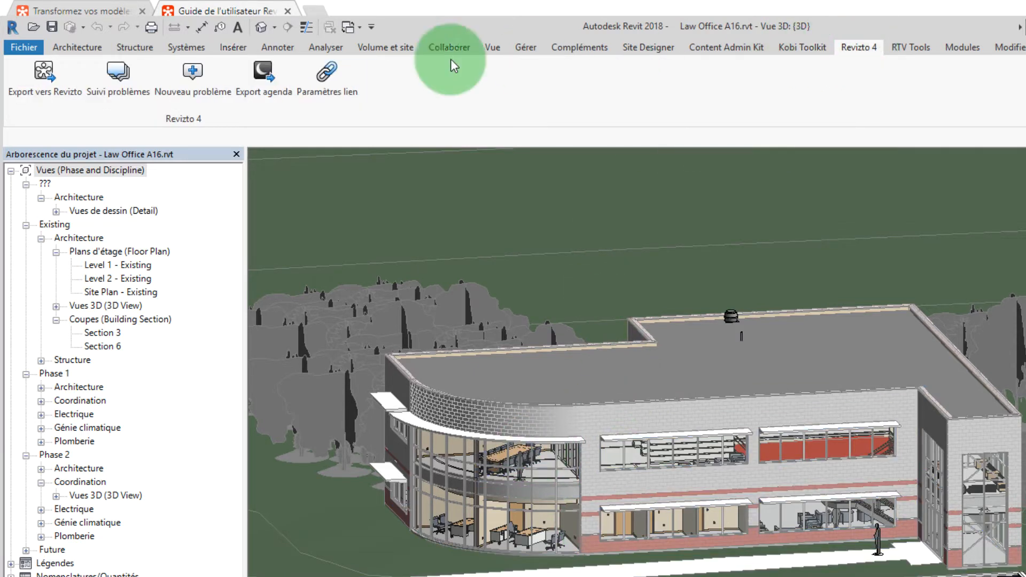
left_click(44, 79)
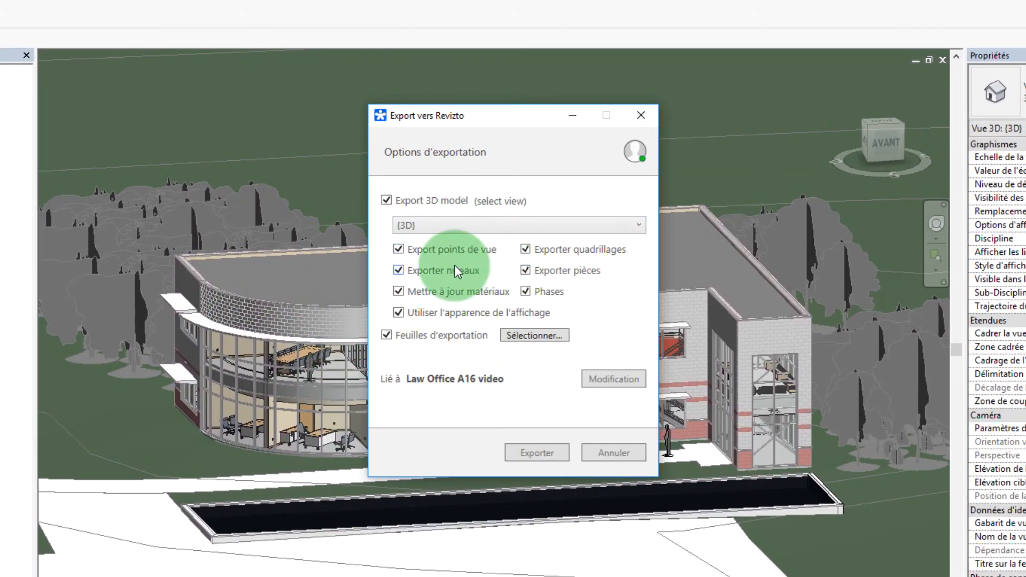
left_click(439, 225)
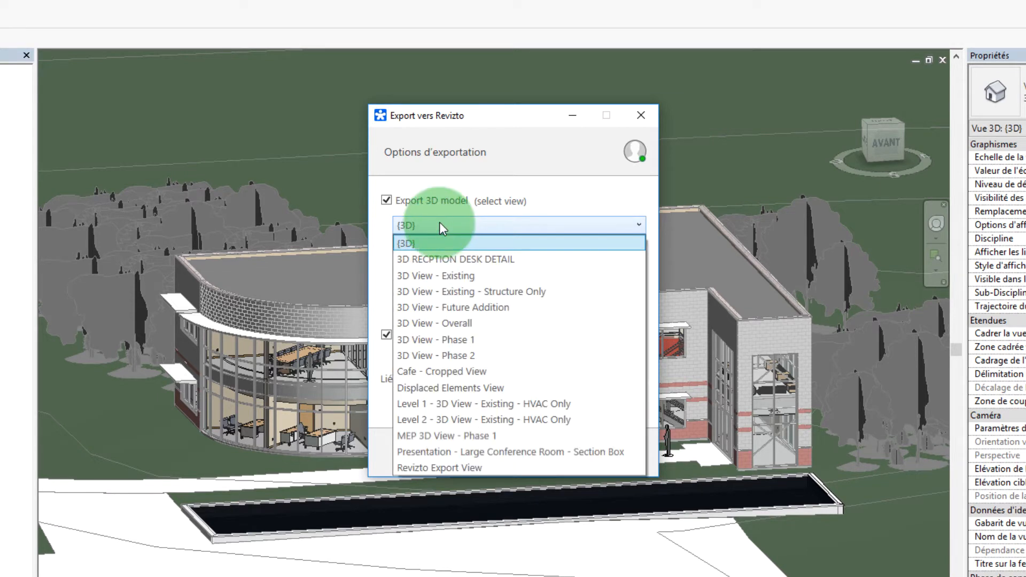
left_click(440, 225)
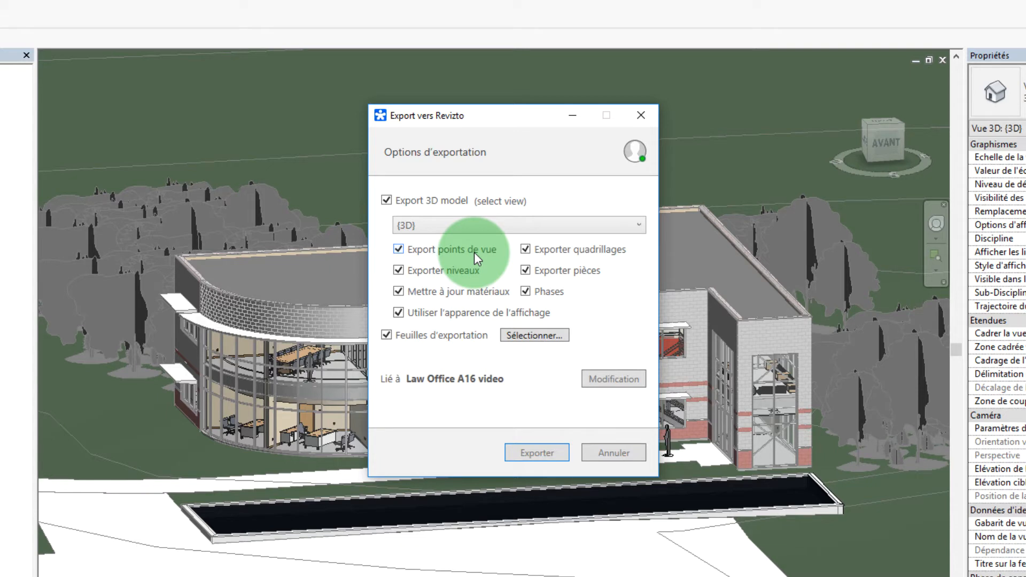
Review the list of sheets included in the Revizto export and save the sheet selection.
left_click(525, 337)
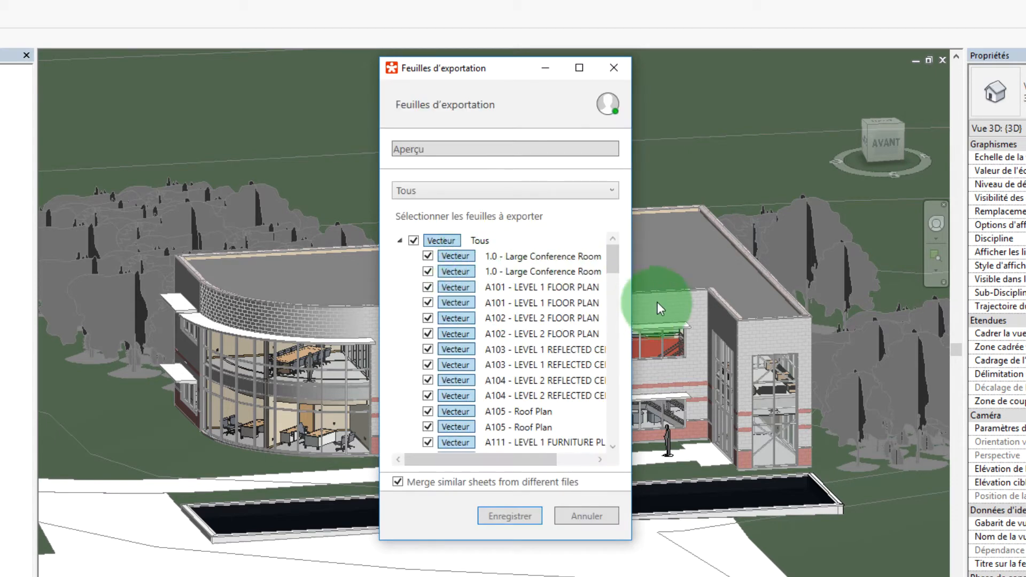
left_click_drag(613, 251, 573, 398)
left_click(509, 516)
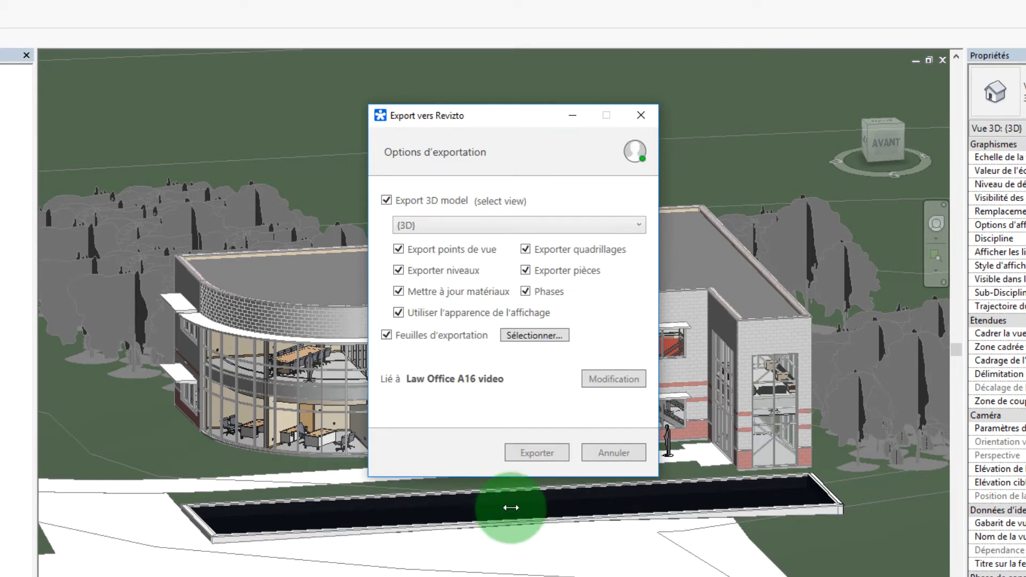
Examine the options for linking the model to a new or existing Revizto project.
left_click_drag(398, 342, 443, 370)
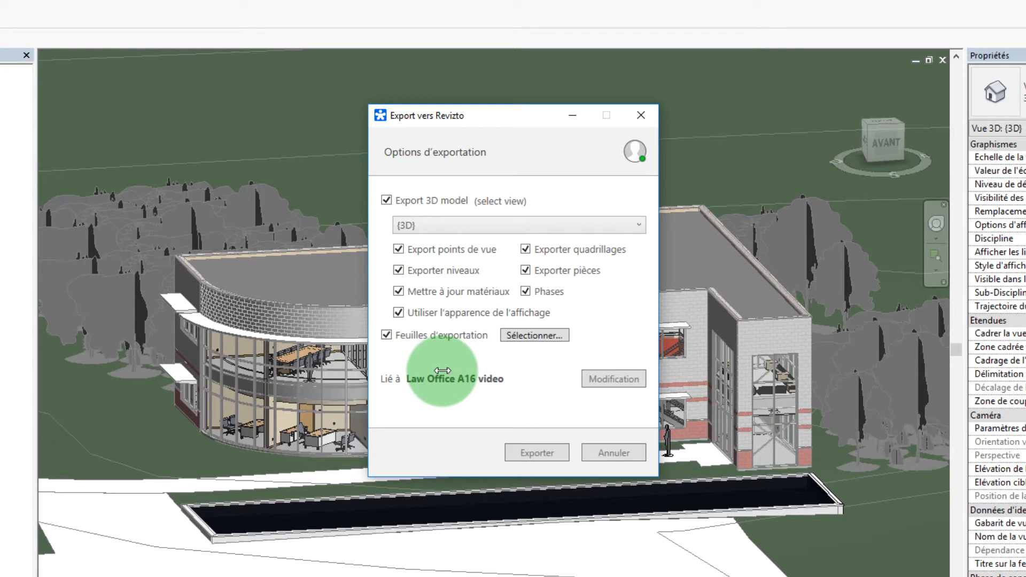
left_click_drag(442, 371, 630, 368)
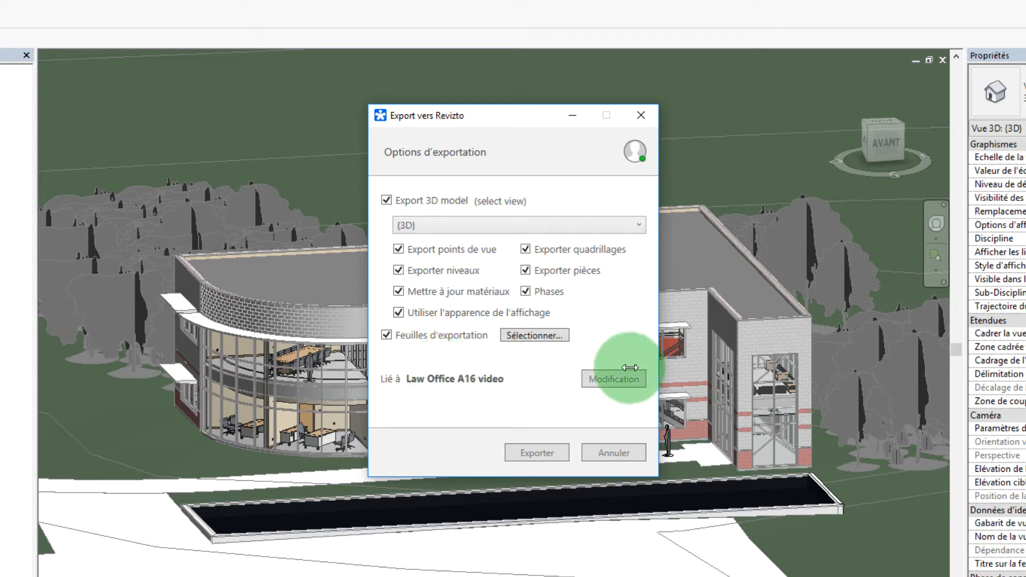
left_click(602, 377)
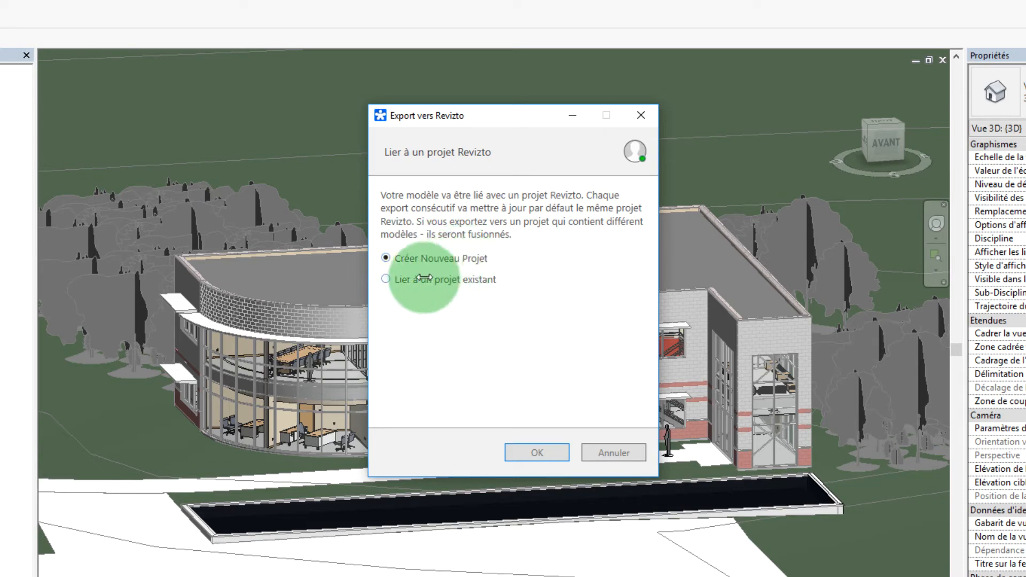
left_click(536, 452)
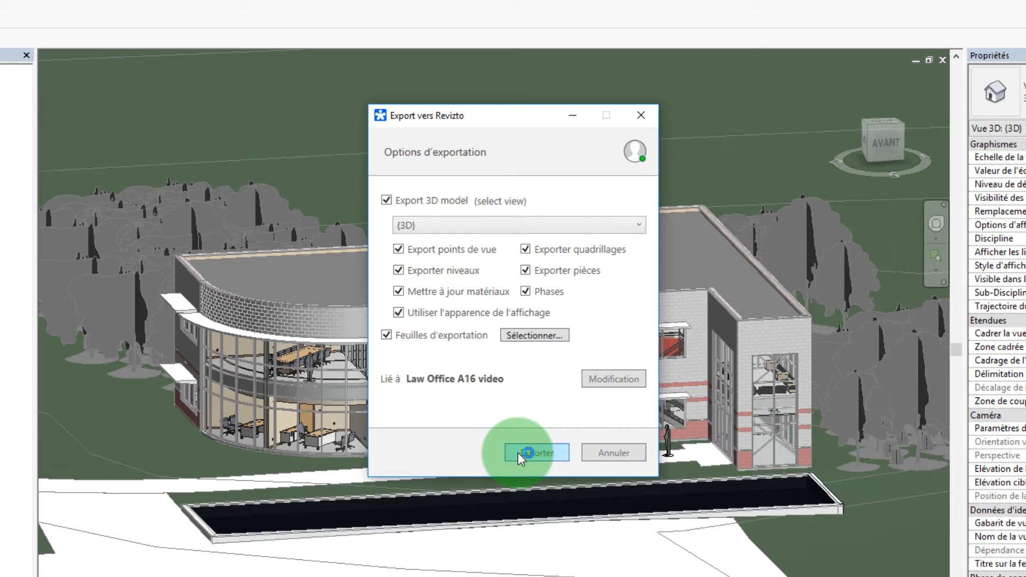
Close the Revizto export dialog and switch to the Revizto application.
left_click(518, 453)
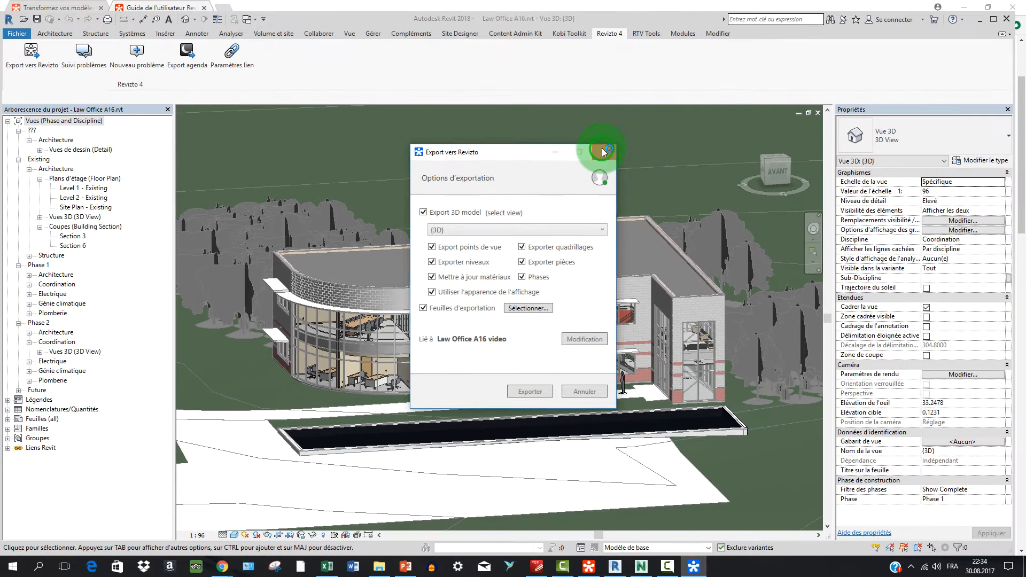
left_click(602, 149)
left_click(588, 566)
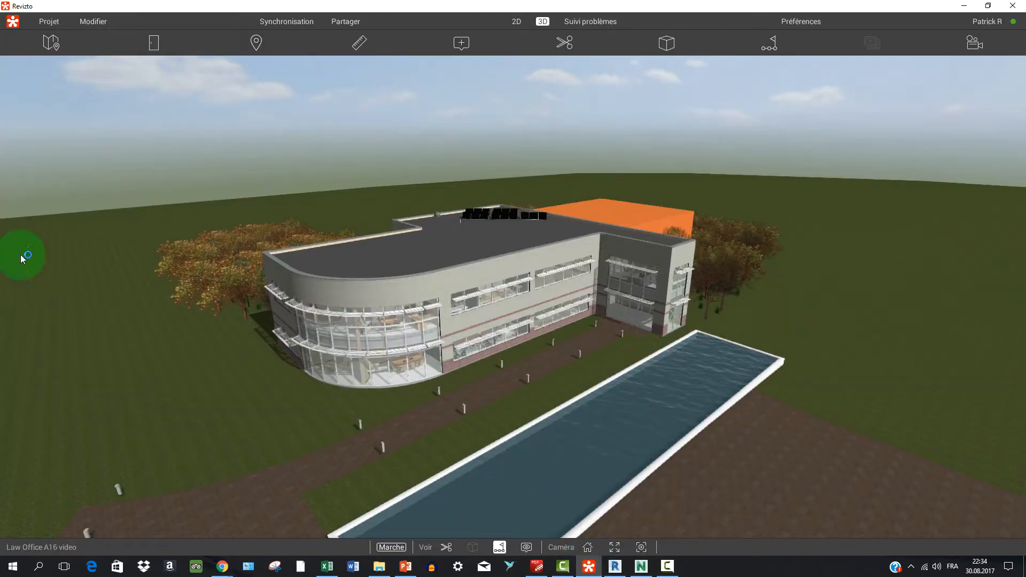
Examine the model's object list grouped by linked files and its discipline filters.
left_click(553, 104)
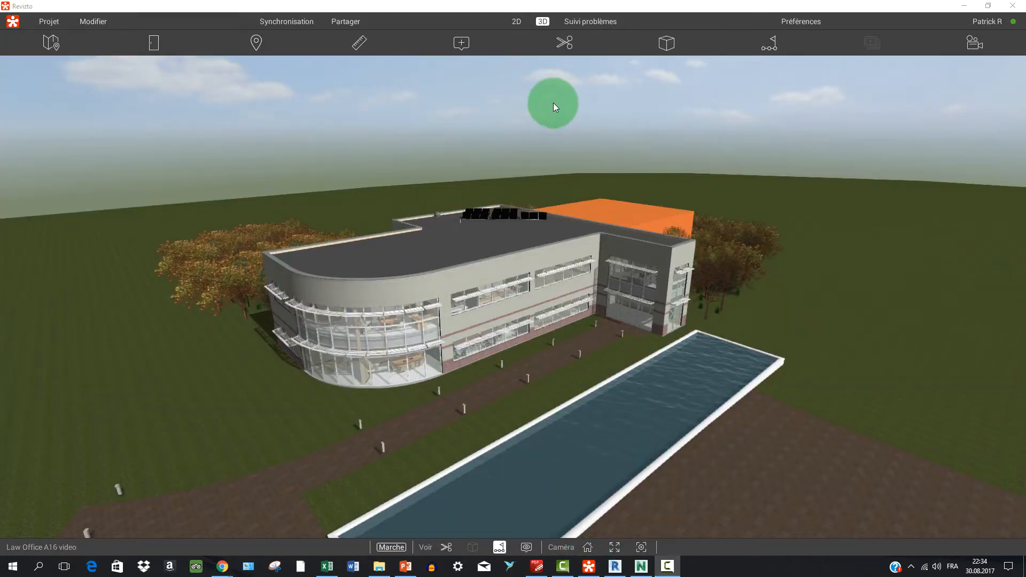
left_click(656, 43)
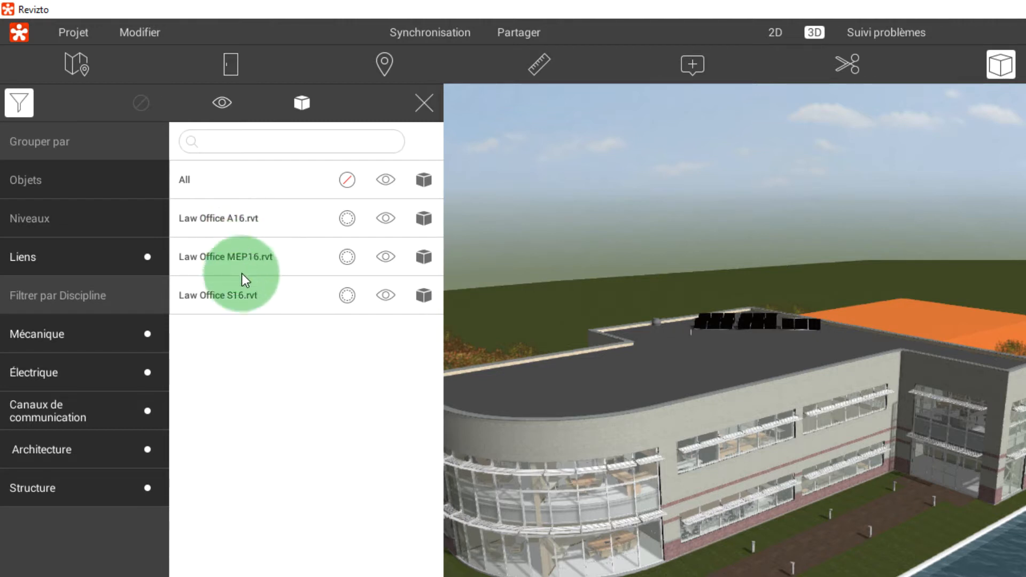
left_click(423, 103)
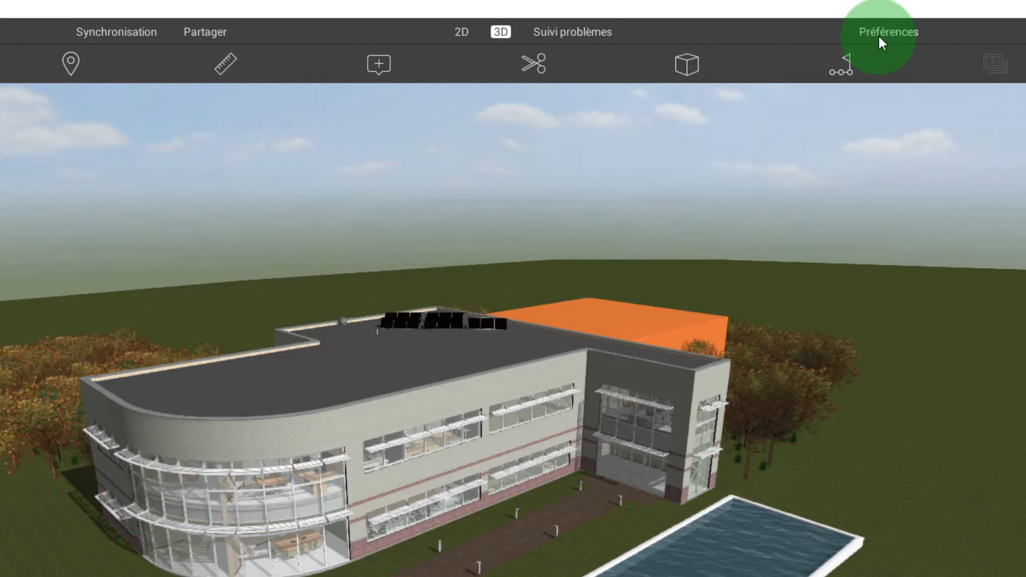
Review the general, navigation, graphics and camera preferences, and return to the 3D view.
left_click(880, 32)
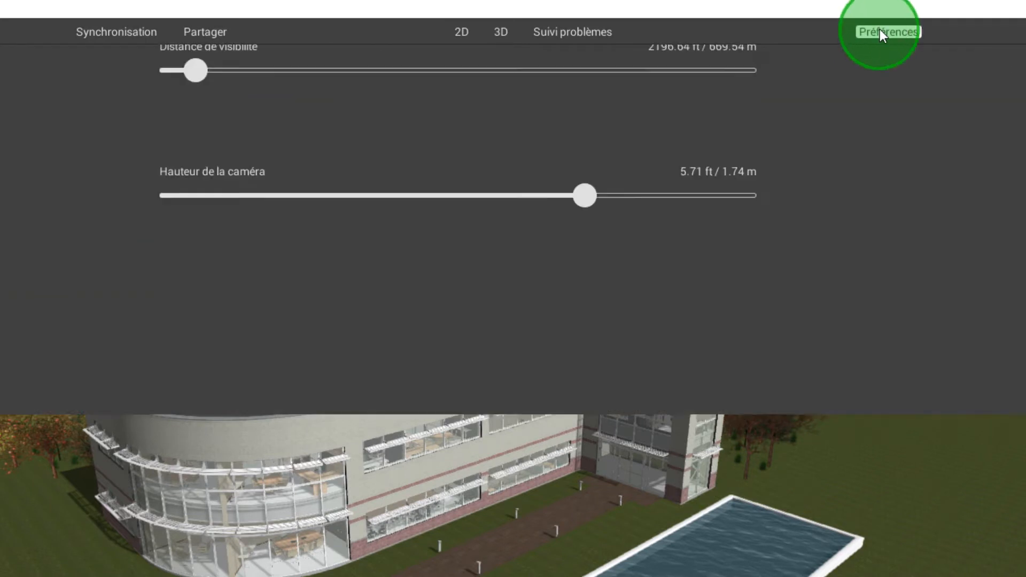
left_click(326, 95)
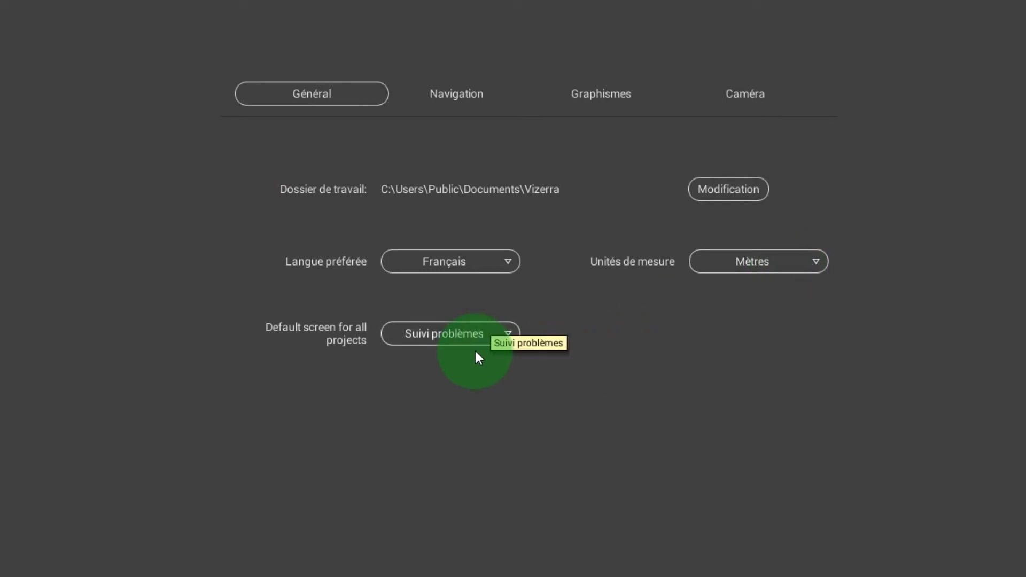
left_click(429, 91)
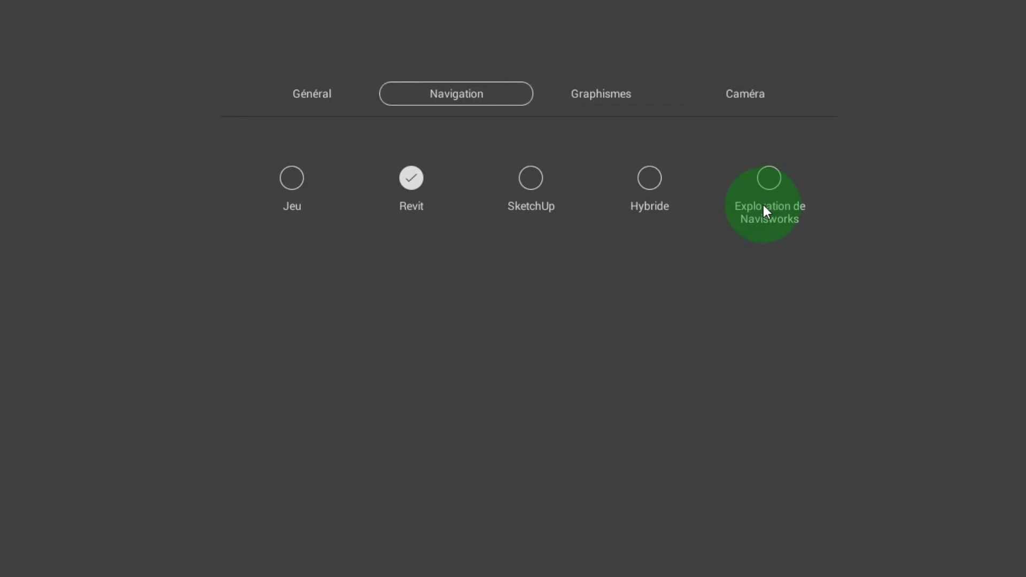
left_click(595, 93)
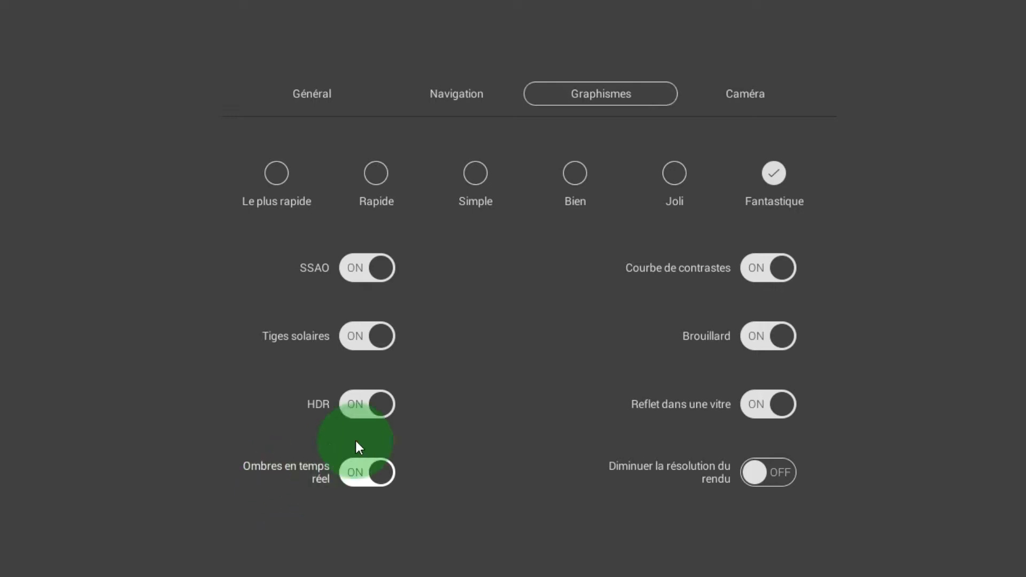
left_click(748, 92)
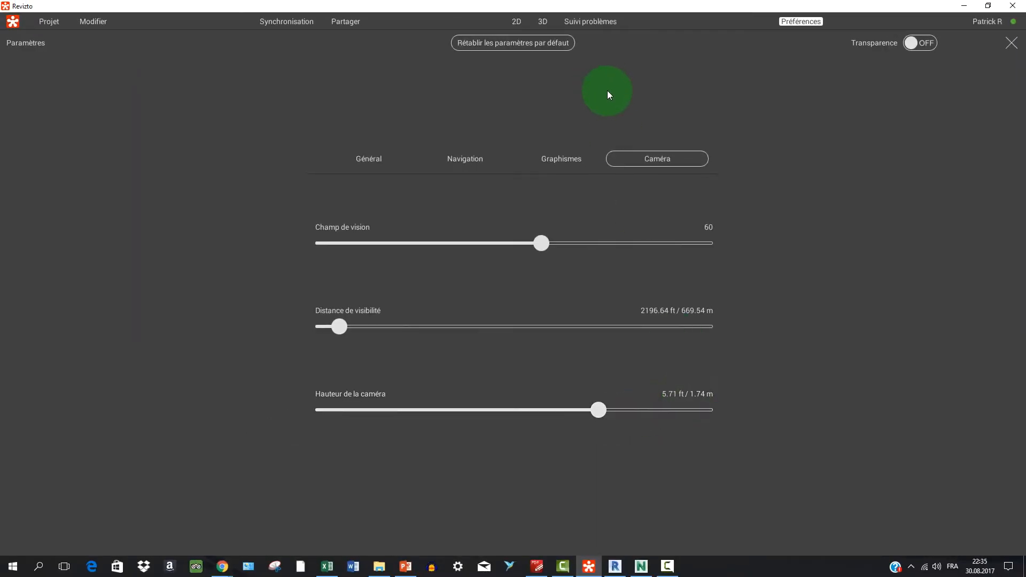
left_click(374, 159)
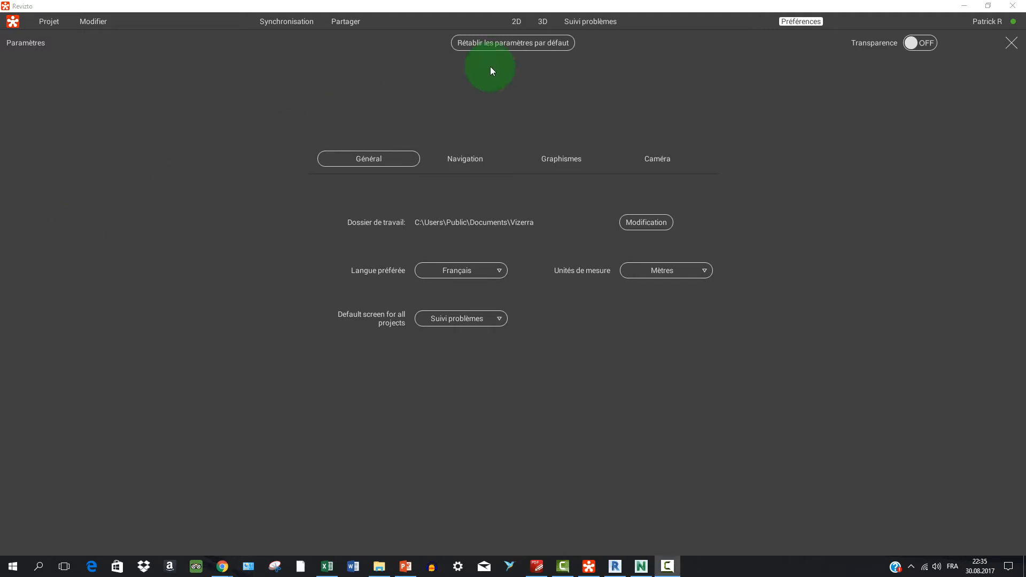
left_click(542, 21)
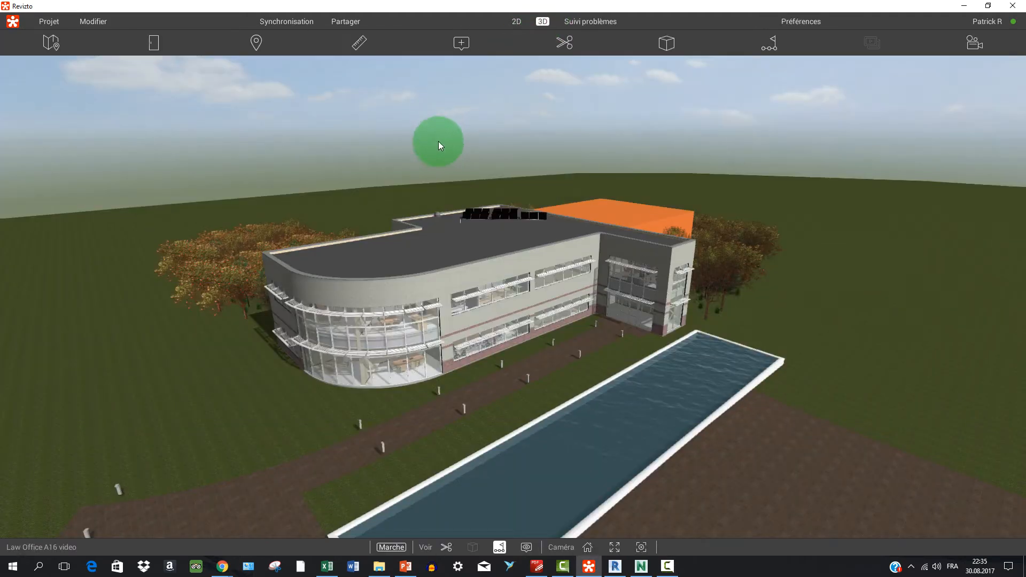
Select the long exterior wall facing the pool, examine its properties, and close them.
left_click(11, 32)
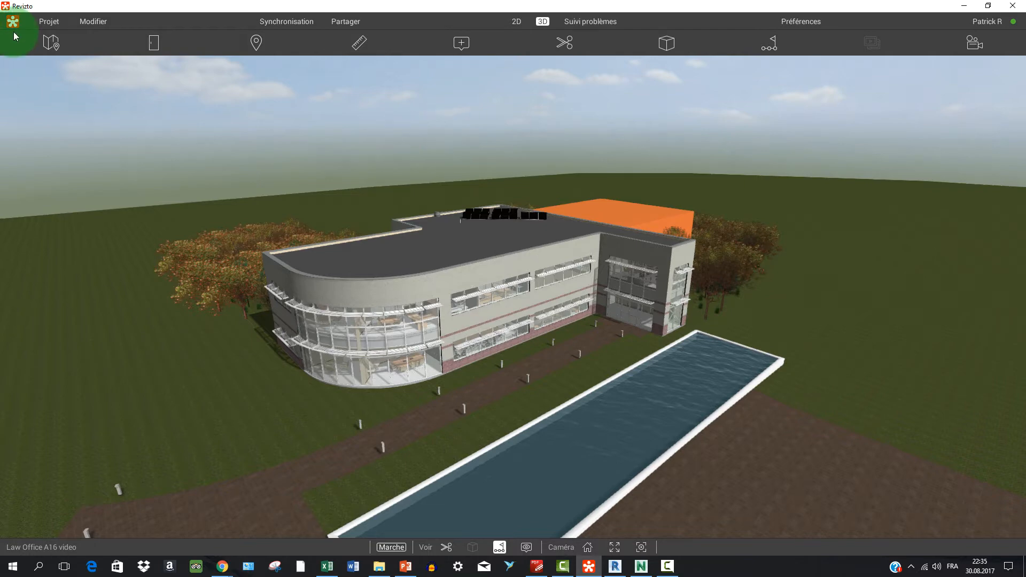
left_click_drag(249, 240, 450, 281)
left_click(453, 259)
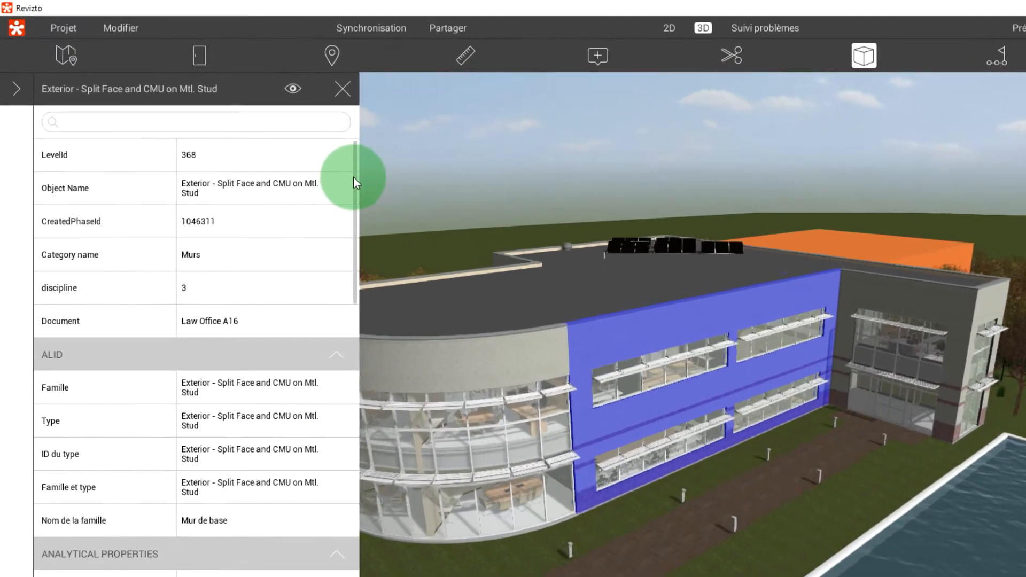
left_click_drag(274, 141, 279, 199)
left_click_drag(426, 309, 404, 571)
left_click_drag(412, 401, 420, 127)
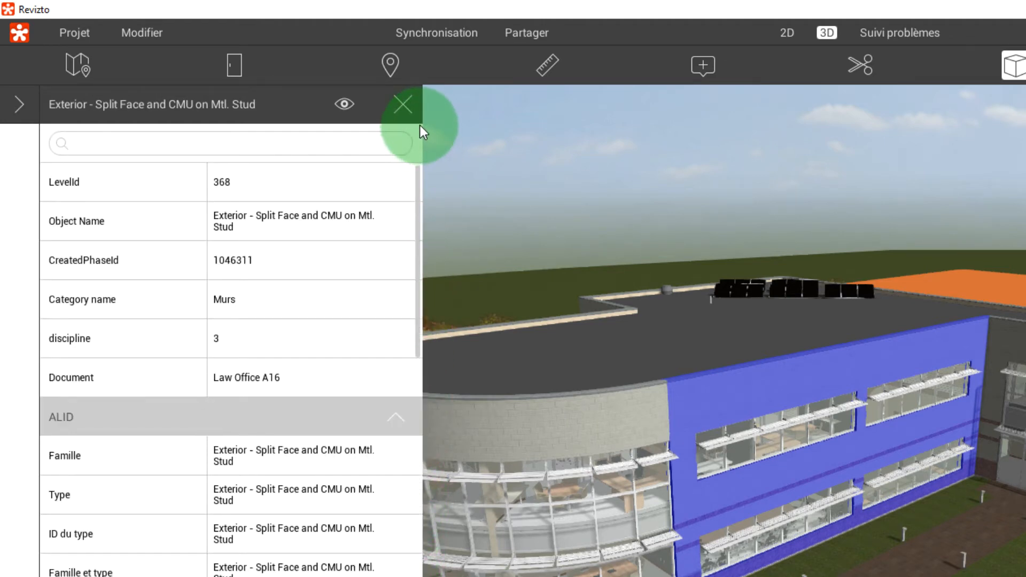
left_click(360, 324)
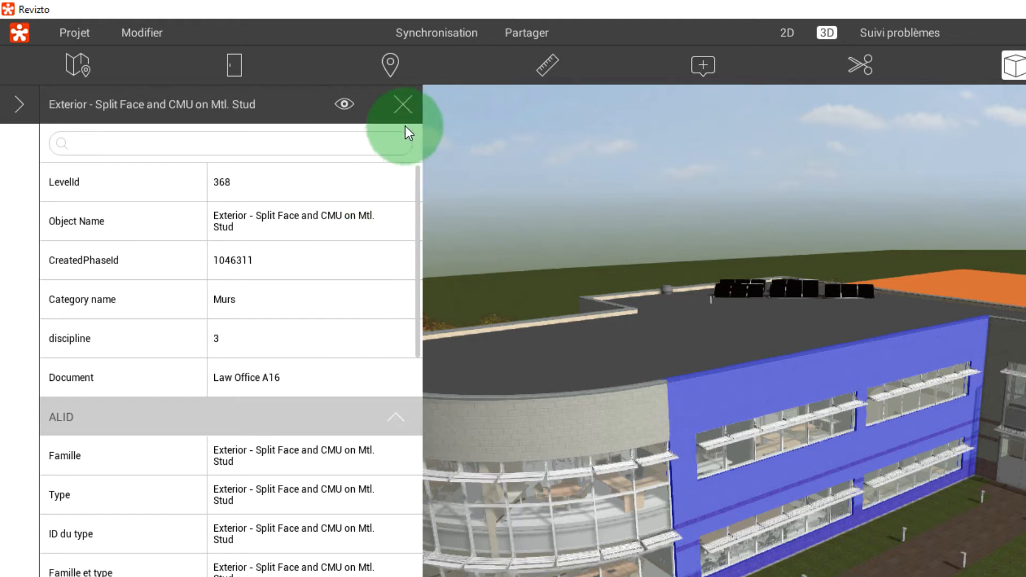
left_click(403, 104)
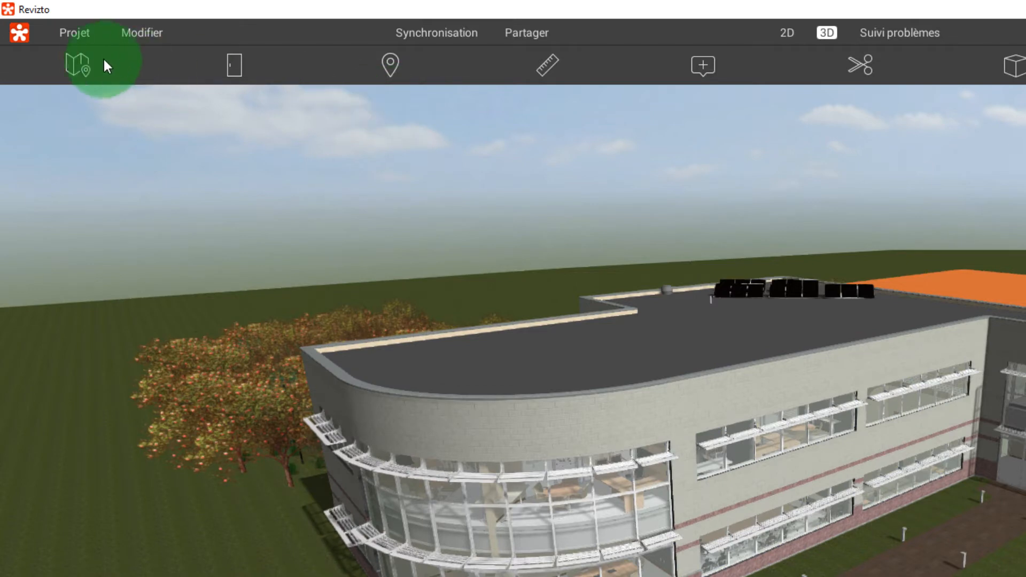
Open the model's plan map and display Level 2 with its rooms in close-up.
left_click(75, 63)
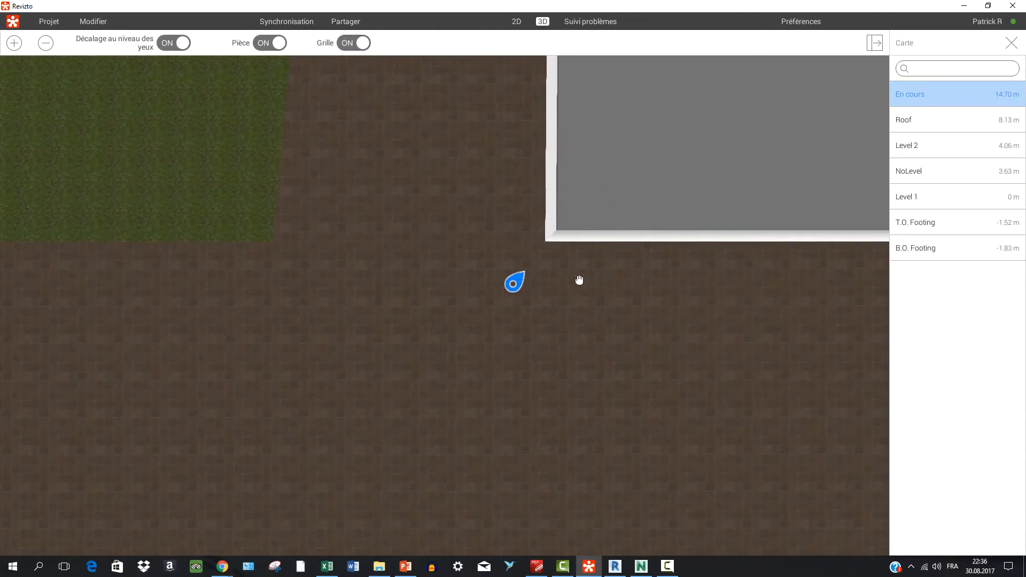
scroll(642, 174, "down", 10)
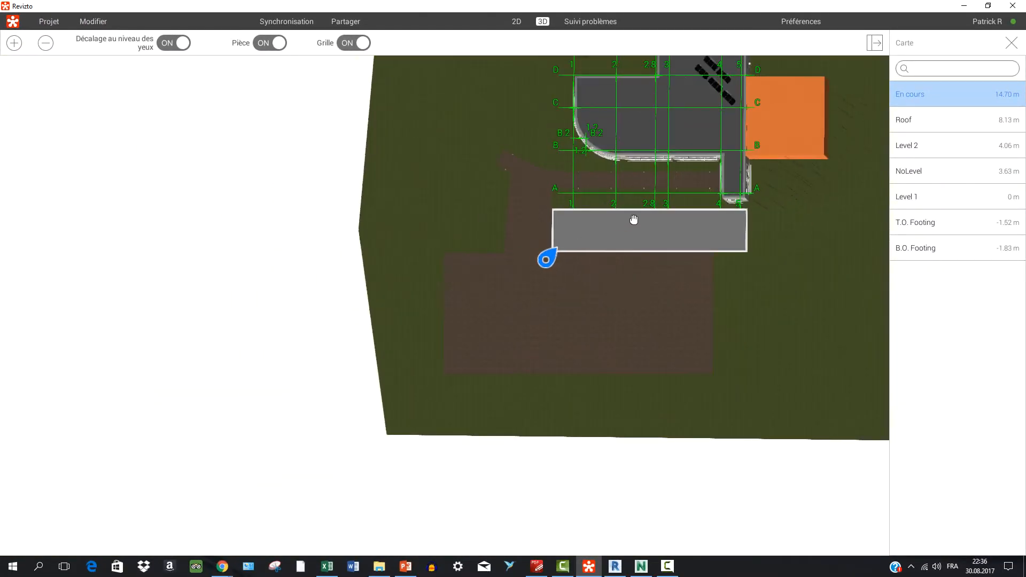
scroll(748, 83, "up", 10)
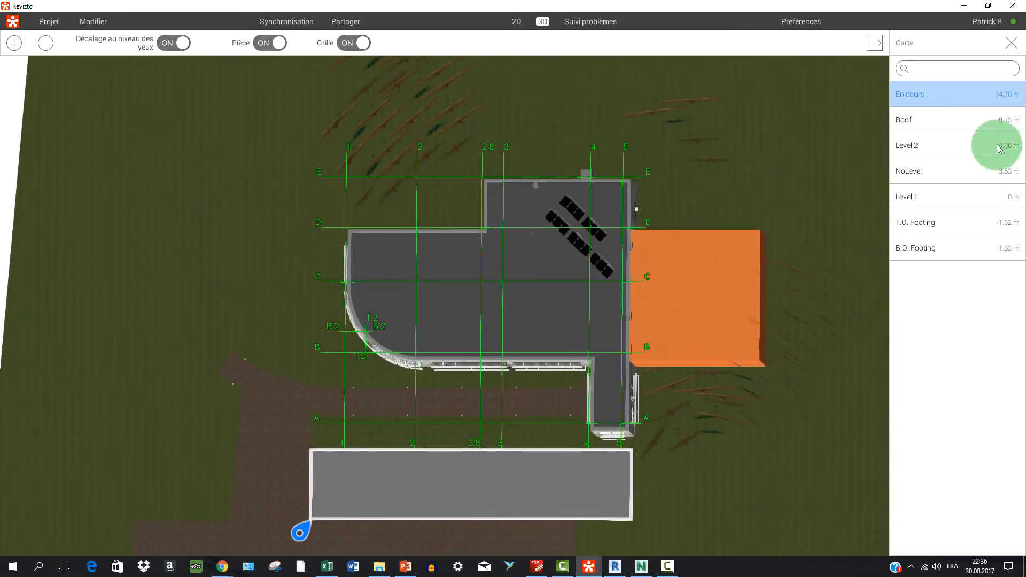
left_click(907, 147)
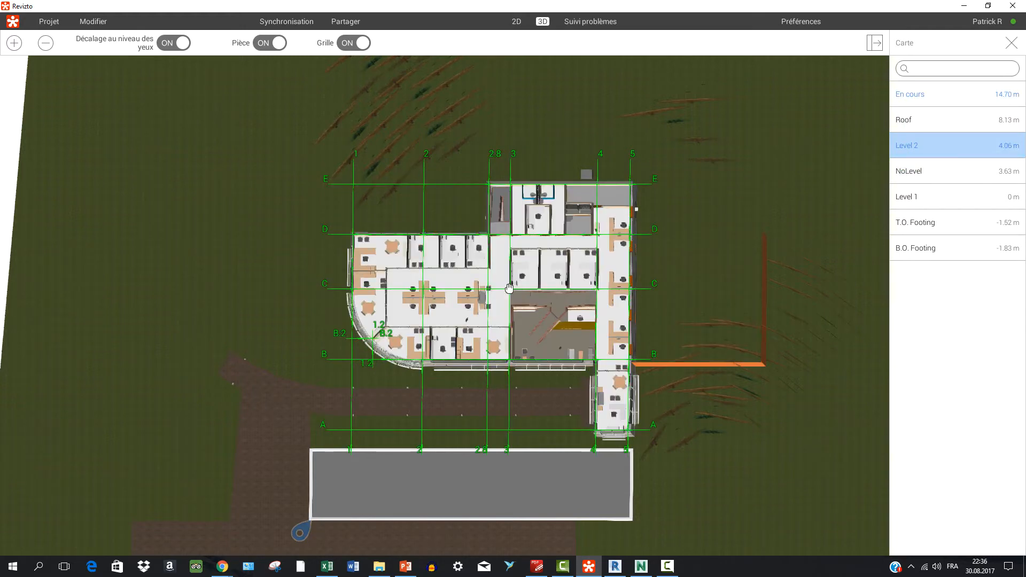
scroll(508, 289, "up", 8)
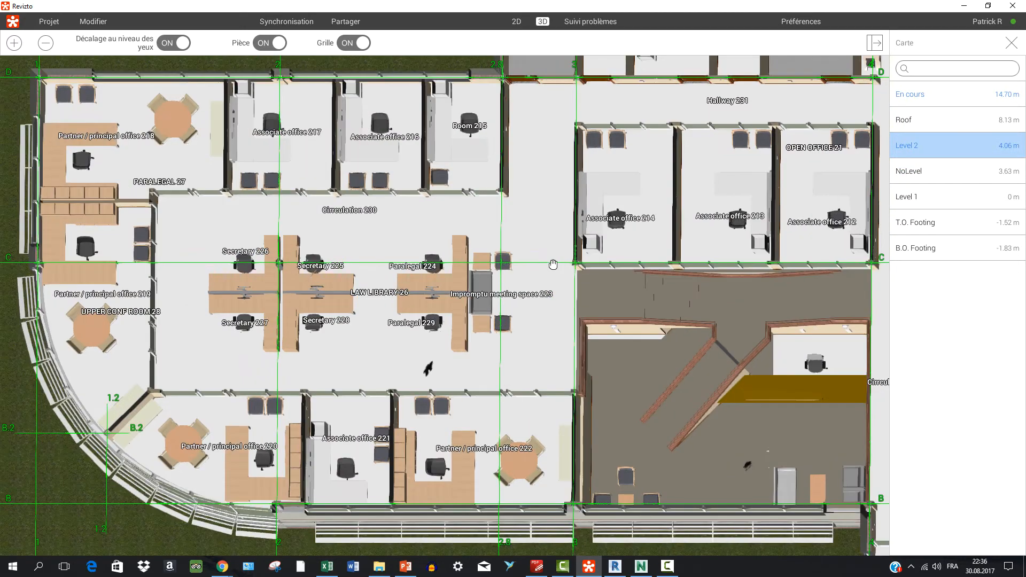
Enter the Law Library area from the Level 2 map, look around inside the office, and return to the home view.
scroll(534, 254, "up", 4)
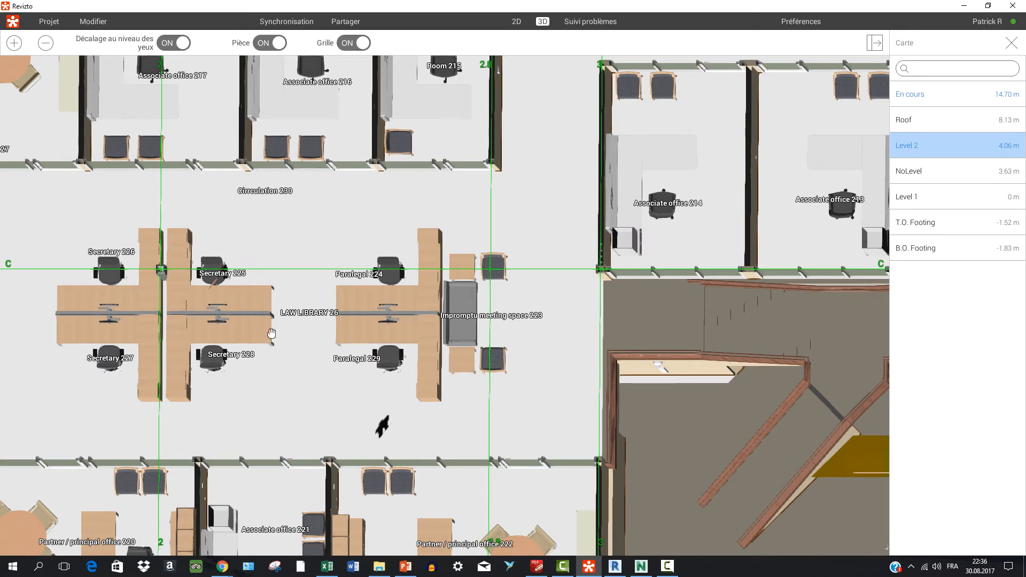
double_click(313, 308)
left_click_drag(556, 247, 898, 235)
left_click_drag(513, 289, 946, 342)
left_click_drag(454, 359, 512, 276)
left_click(587, 543)
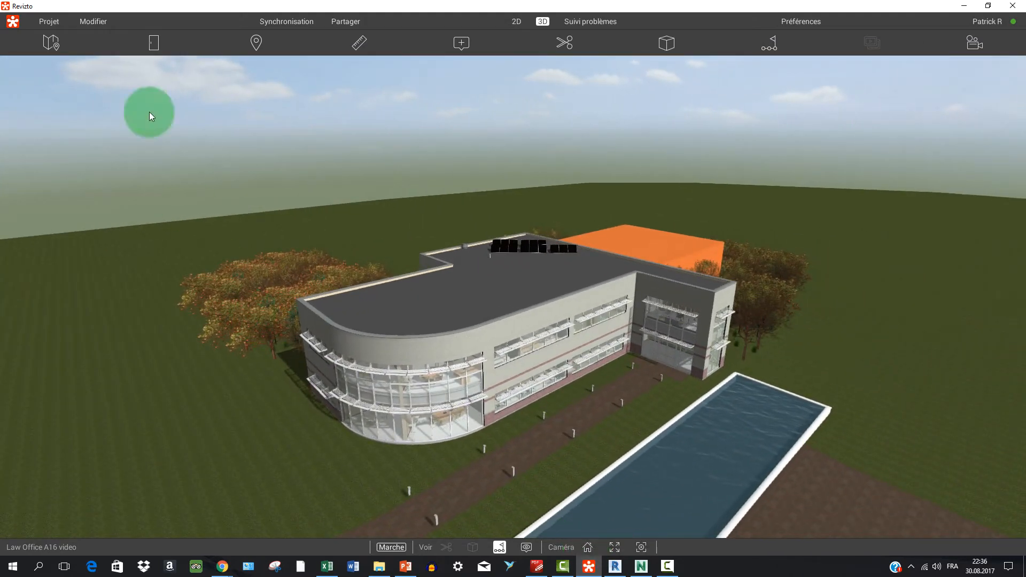
Open the room list, jump inside Associate office 213, and return to the home view.
left_click(153, 41)
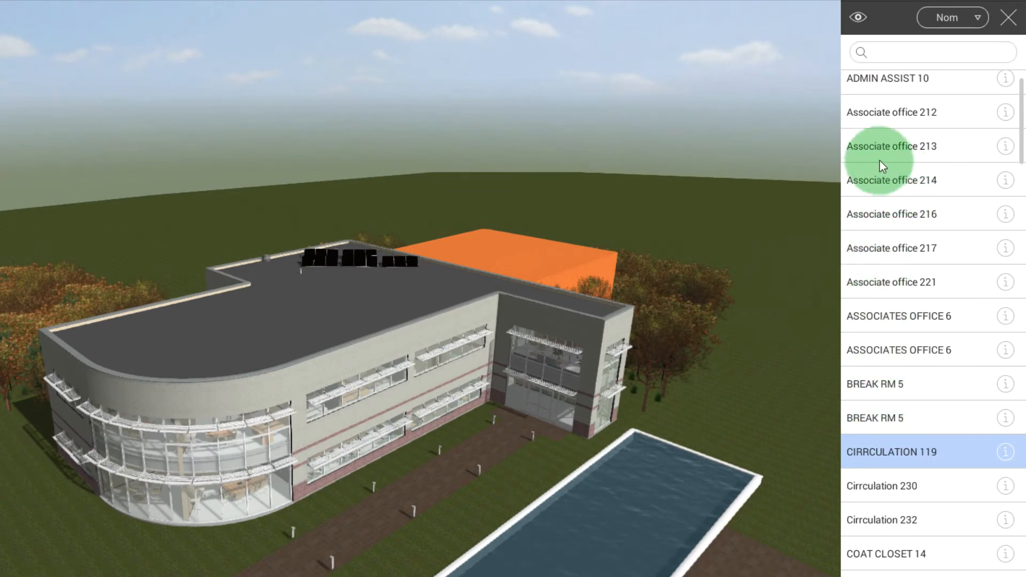
left_click(874, 145)
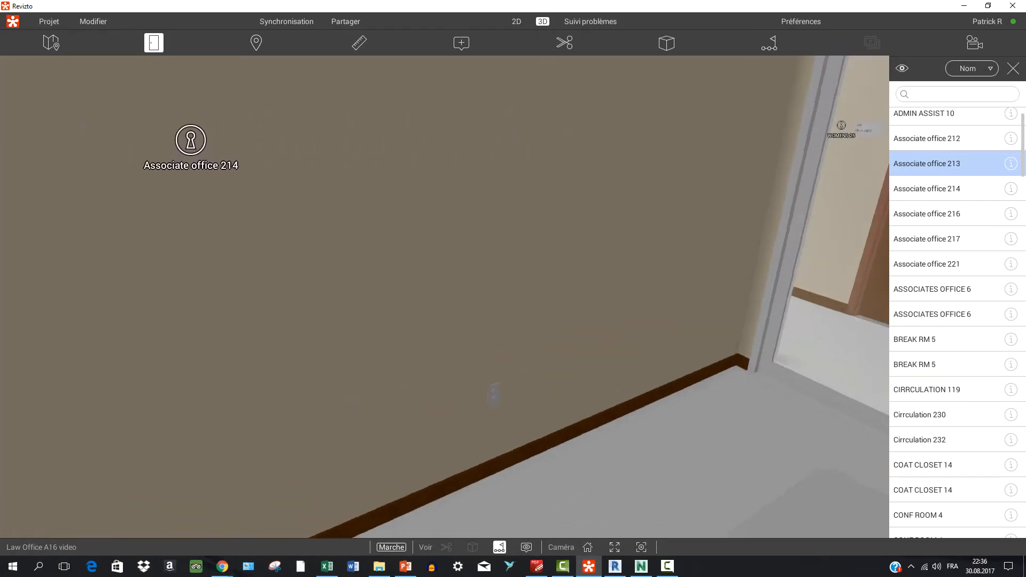
left_click(583, 546)
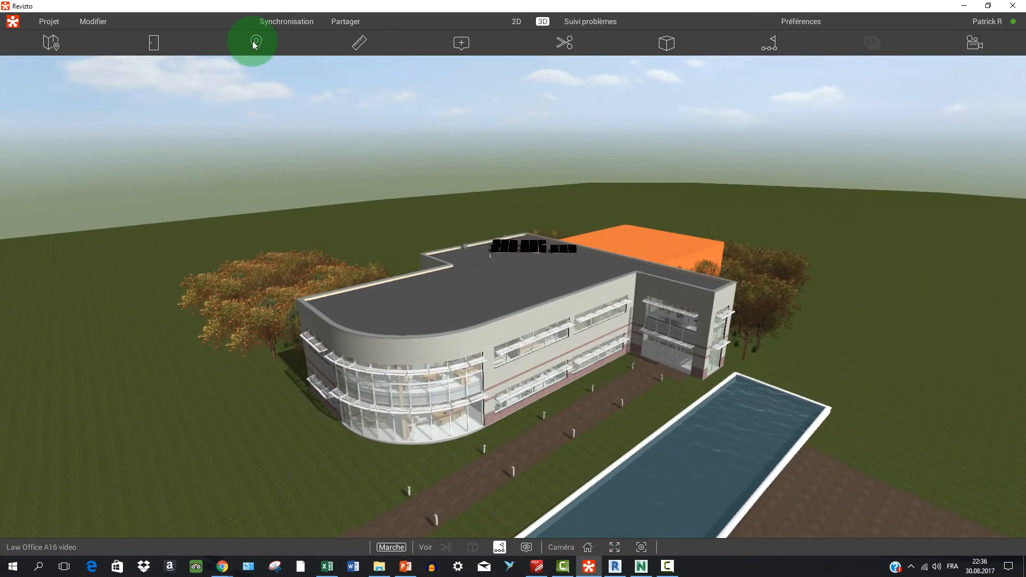
Open the viewpoint list and display all viewpoints, including the original ones.
left_click(253, 42)
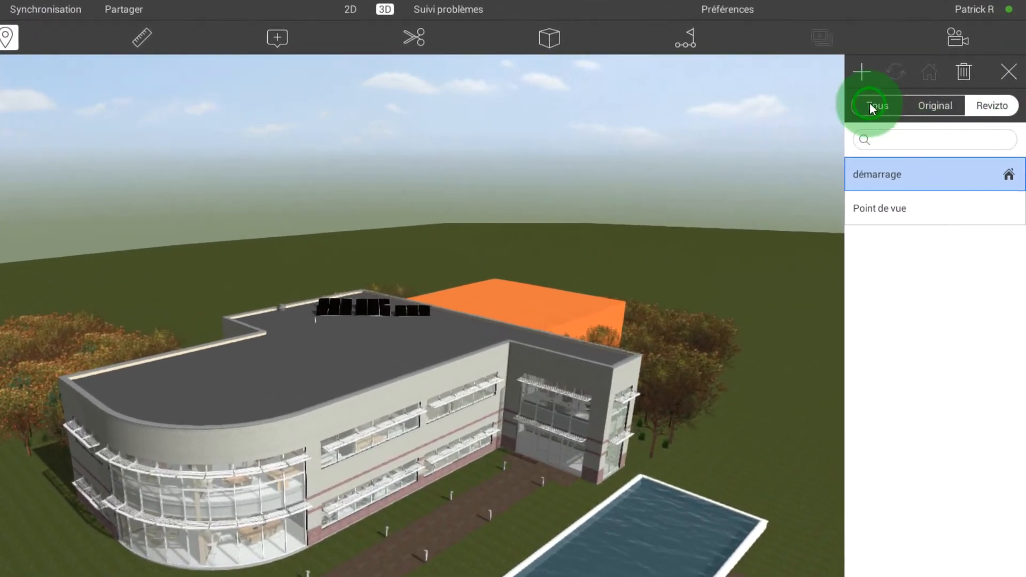
left_click(871, 107)
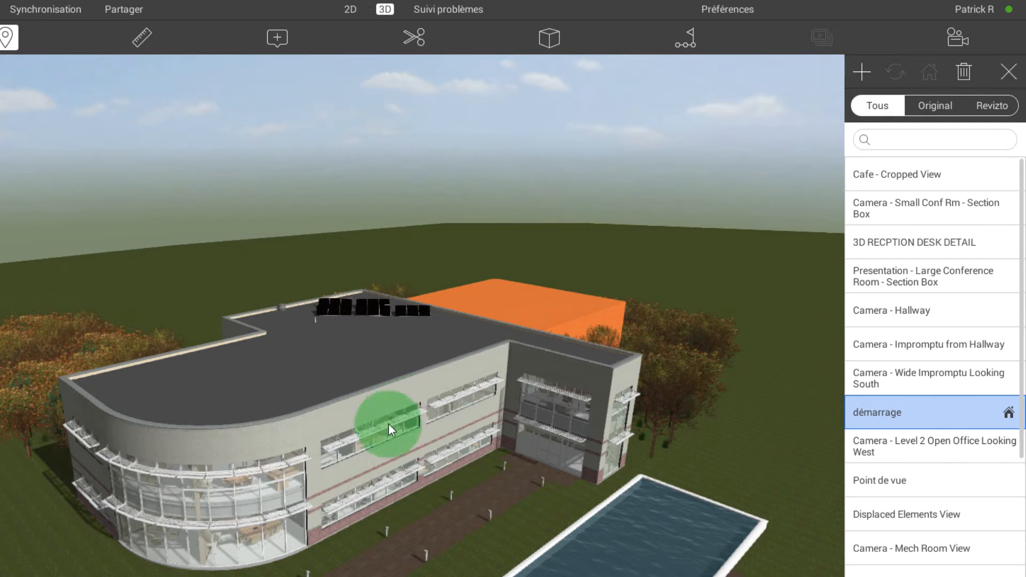
Cut the building with a section plane parallel to the long pool-side facade, save the close-up as a viewpoint, and return home.
left_click(414, 40)
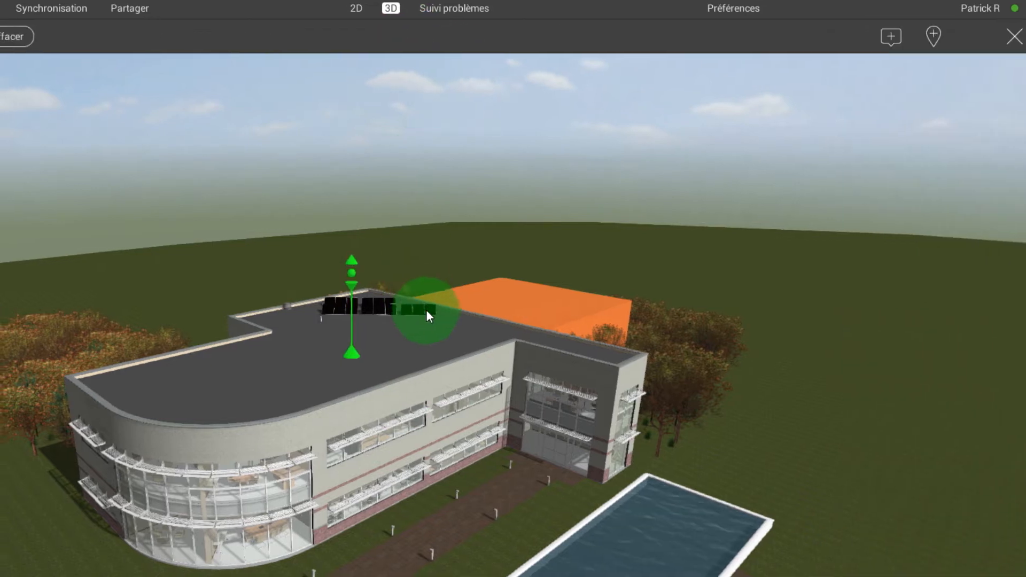
left_click(483, 377)
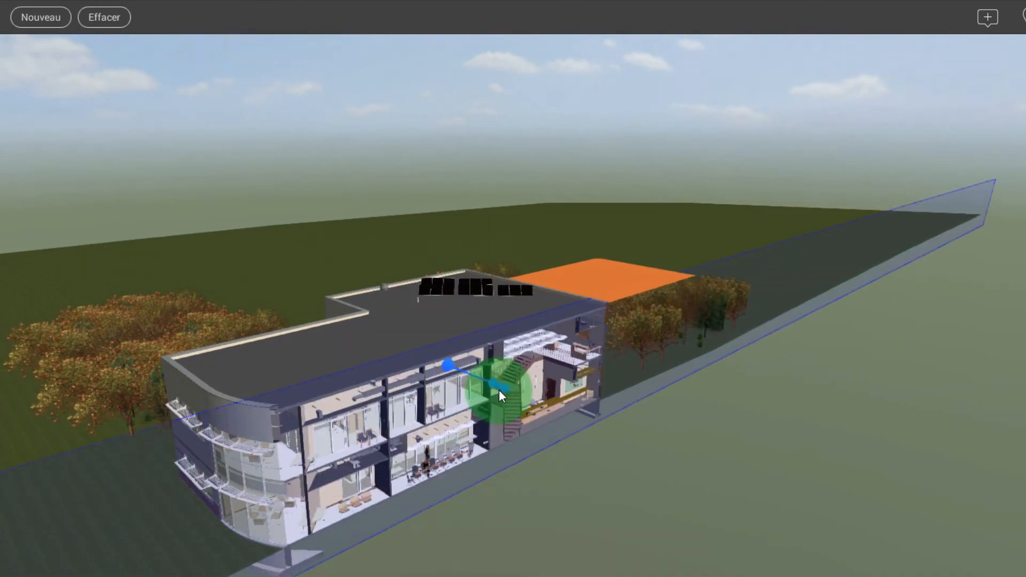
scroll(428, 462, "up", 6)
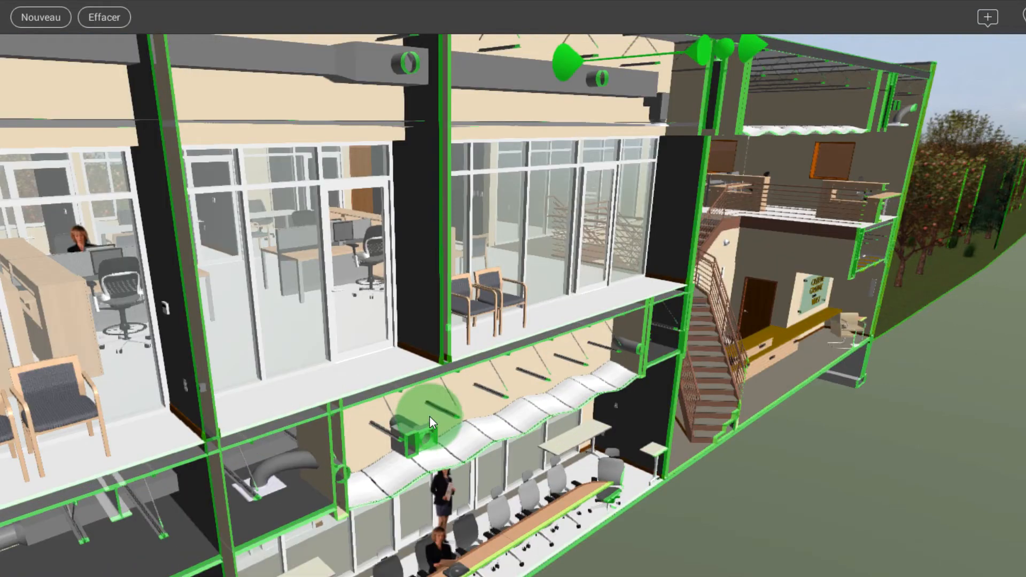
scroll(492, 262, "down", 3)
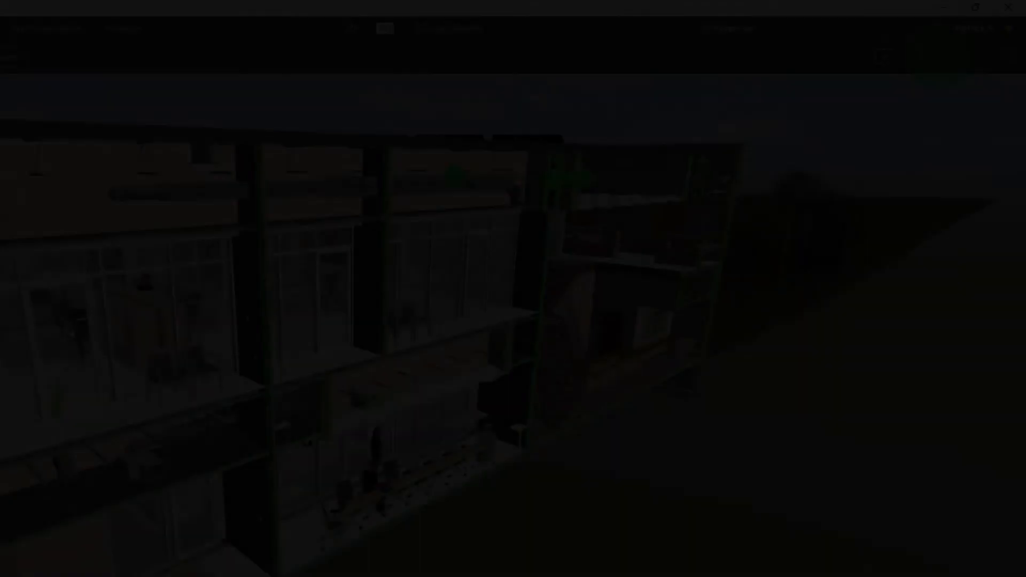
left_click(927, 56)
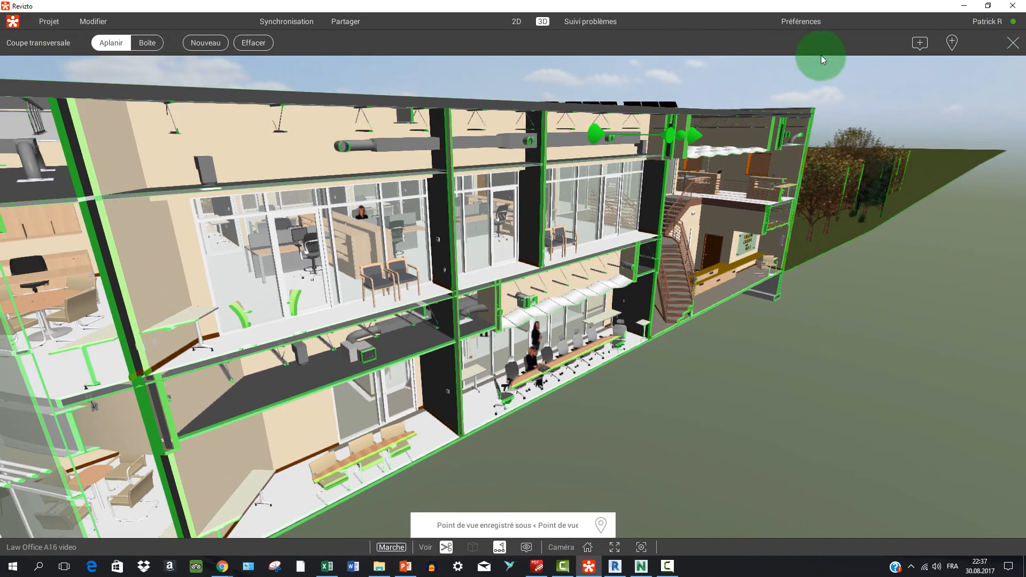
left_click(1012, 43)
left_click(588, 547)
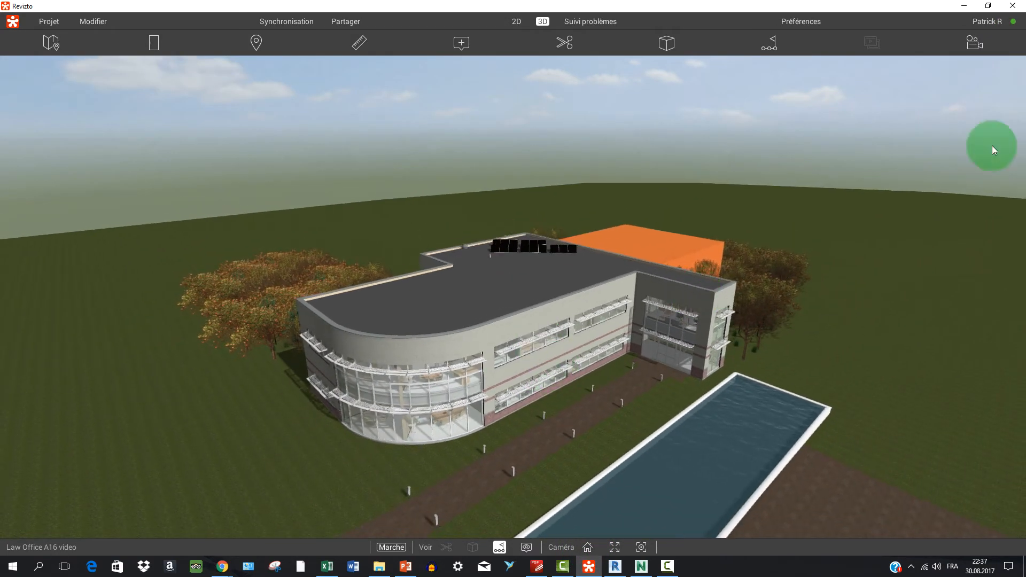
Recall the saved section viewpoint Point de vue 001 from the Revizto viewpoints.
left_click(262, 36)
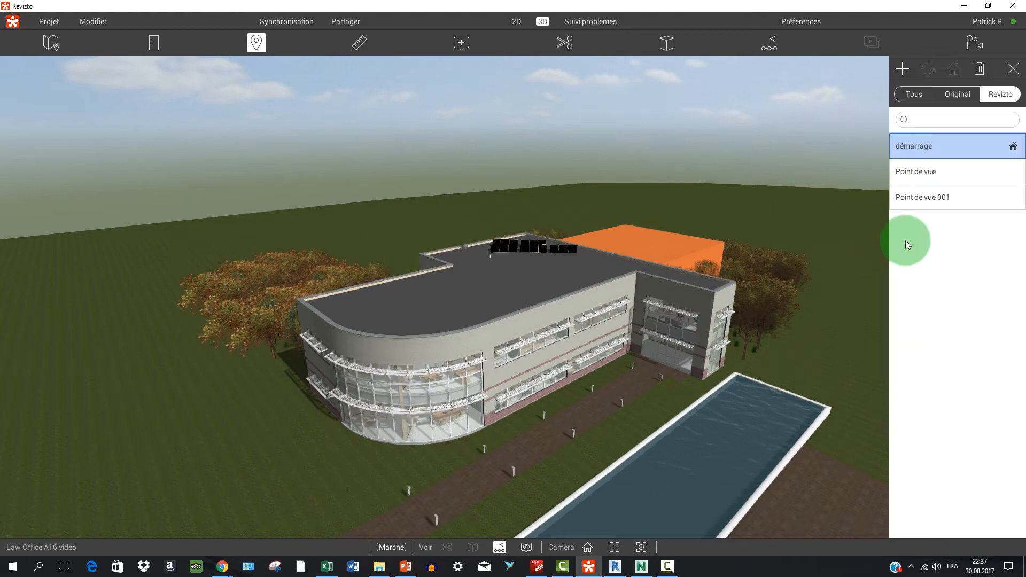
left_click(919, 196)
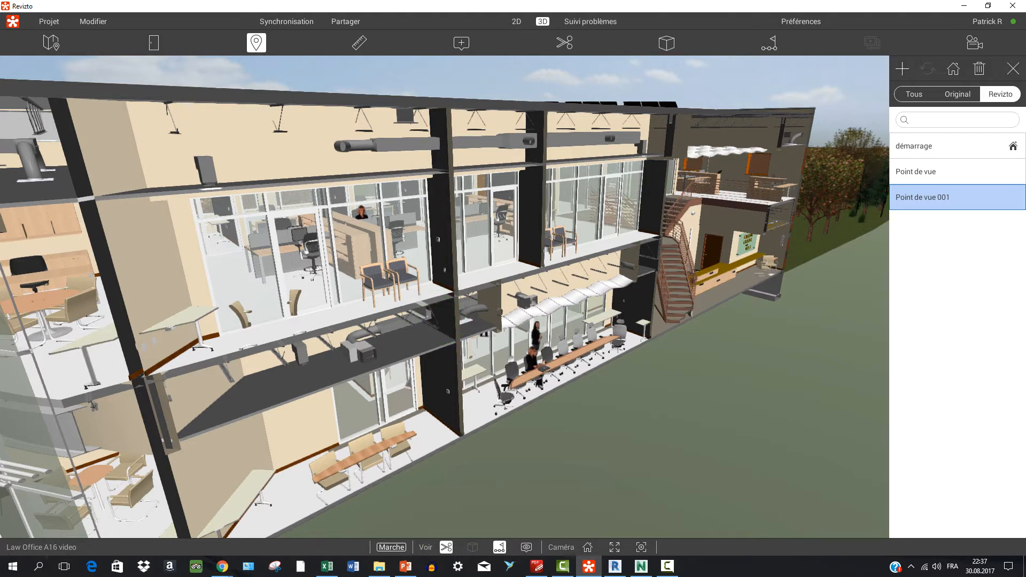
key("F10")
Measure the upper-floor height between floor and ceiling with the perpendicular ruler, at two places along the glazed partition.
left_click(358, 43)
left_click(364, 106)
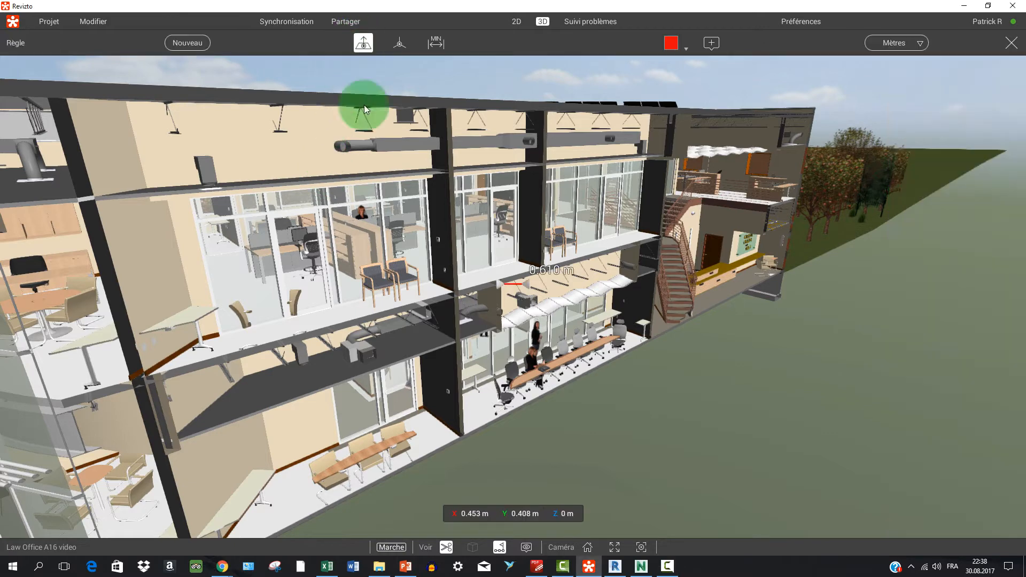
left_click(324, 318)
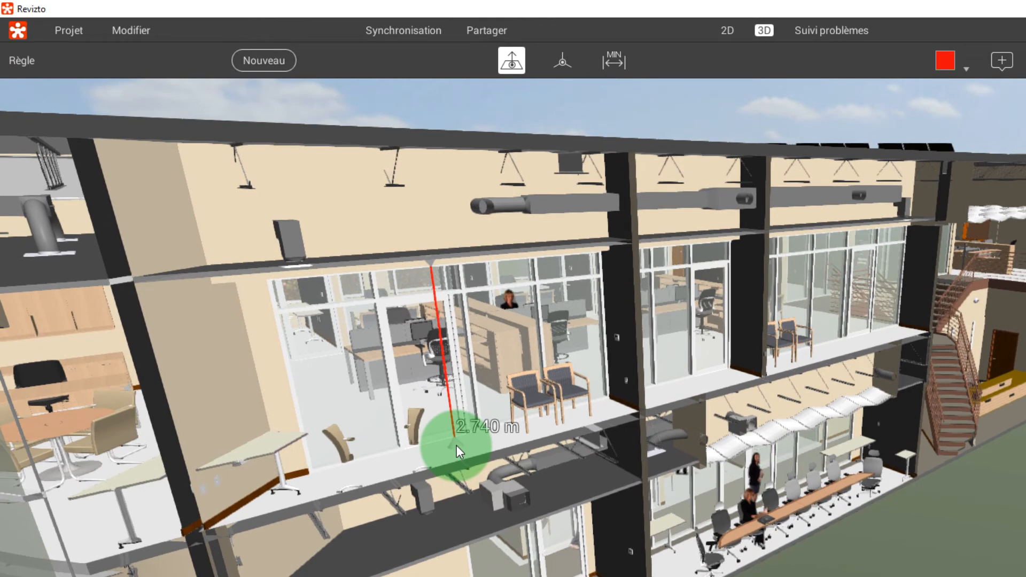
scroll(538, 338, "up", 3)
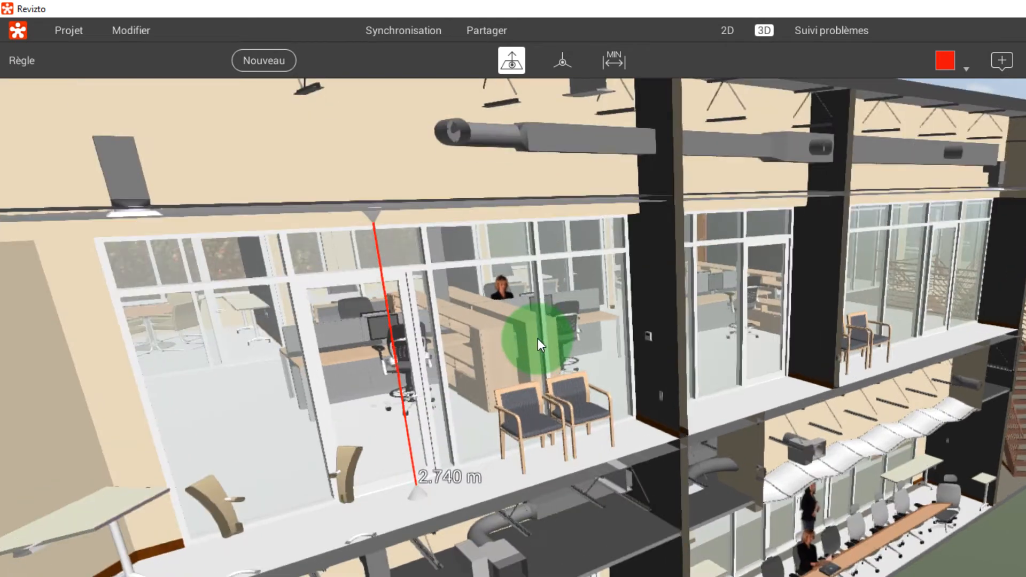
left_click(354, 201)
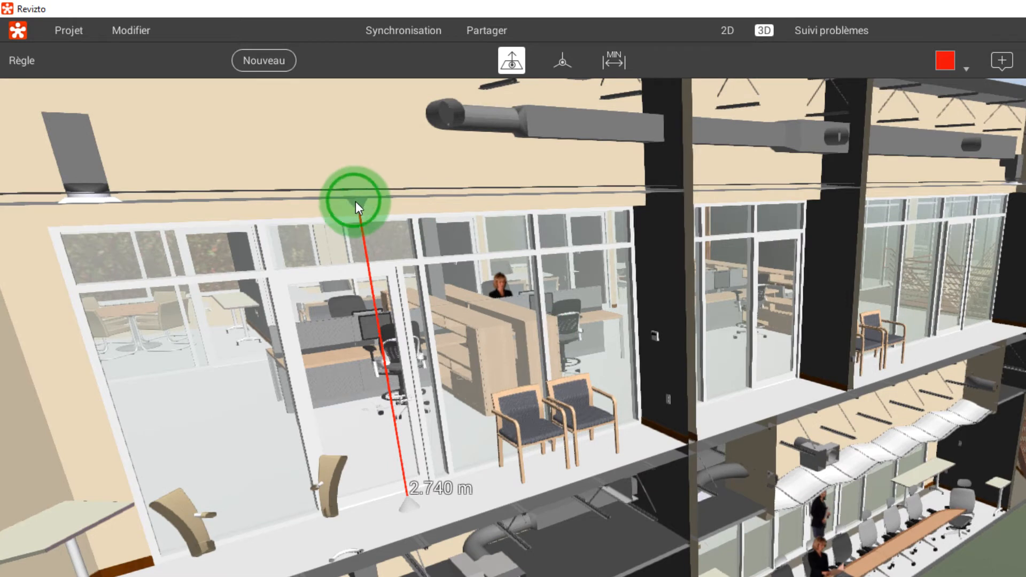
left_click(454, 491)
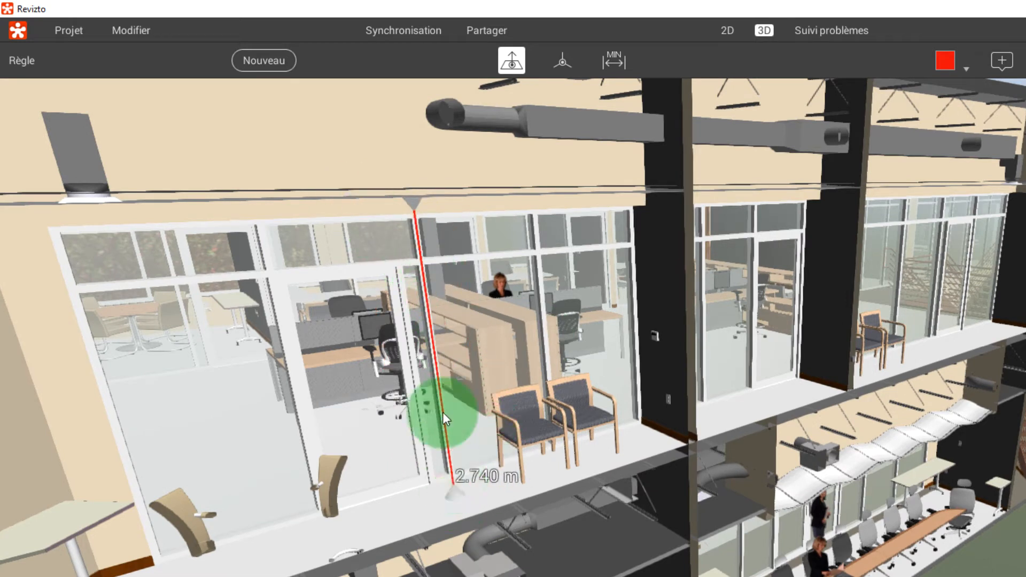
Switch the ruler to free point-to-point mode and measure from the chair to the base of the glazed partition.
left_click(562, 61)
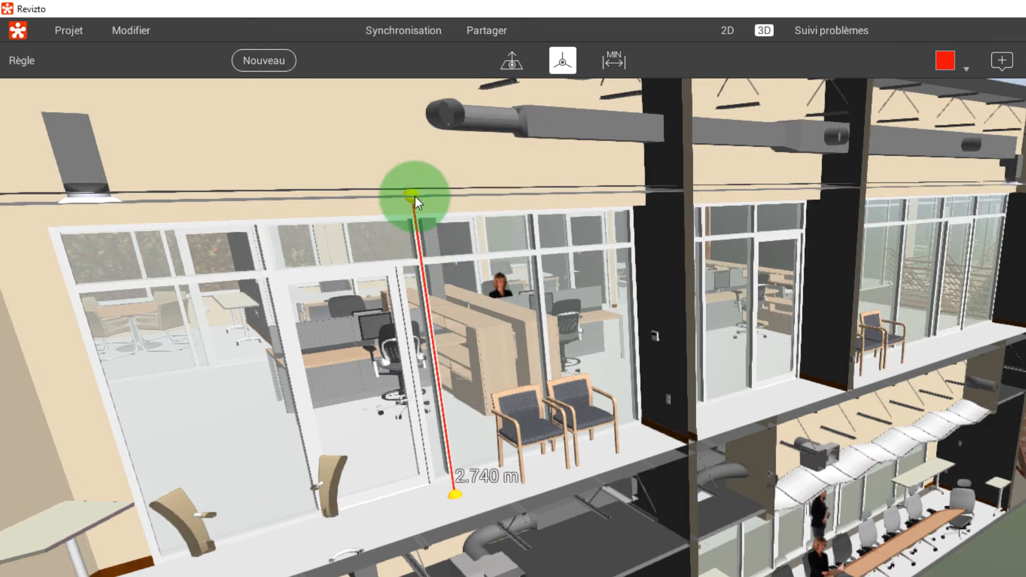
left_click_drag(413, 196, 501, 440)
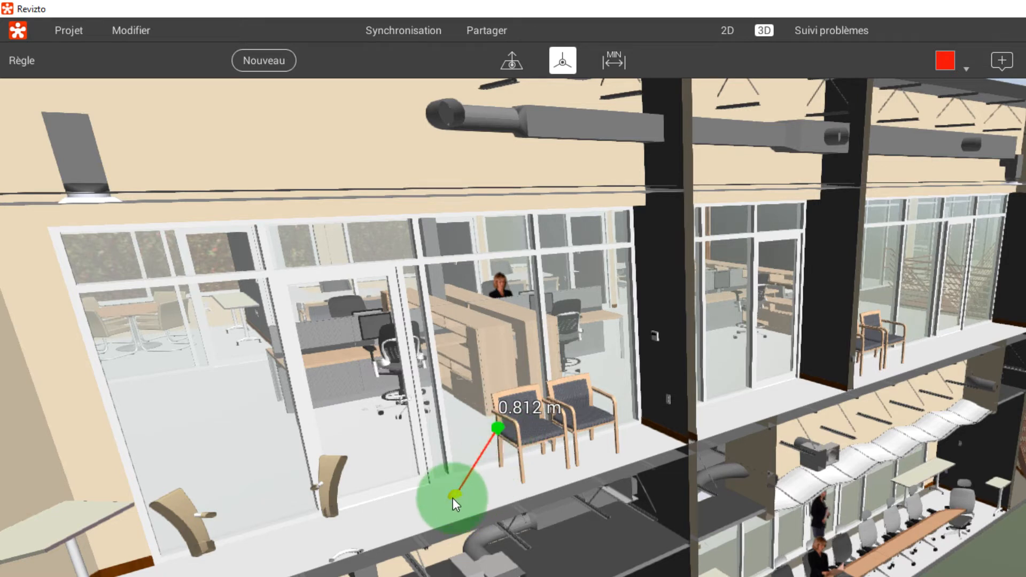
left_click_drag(453, 494, 429, 482)
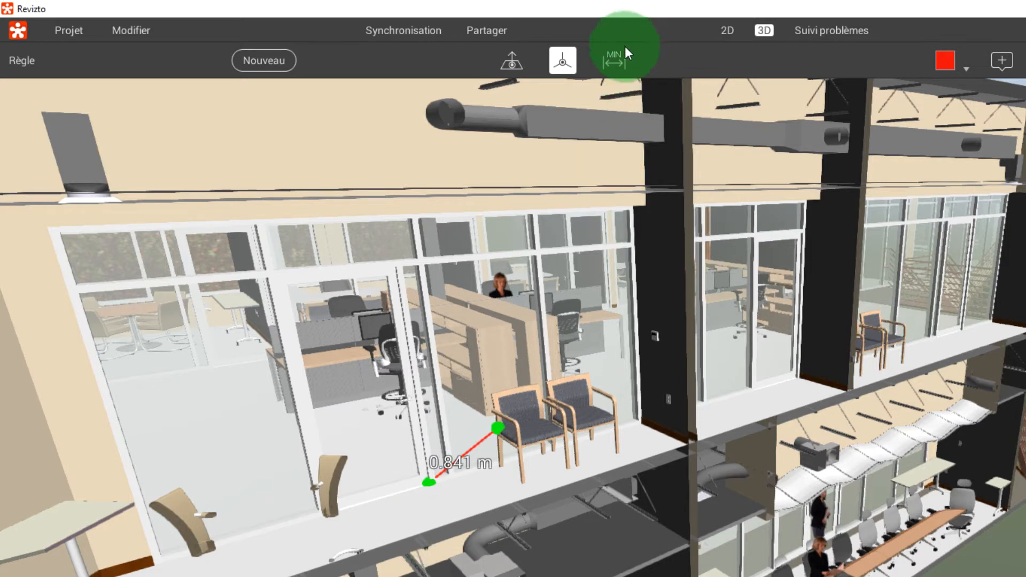
Measure the minimum distance between the two dark upper-floor partition walls, close the ruler, and return to the home view.
left_click(615, 59)
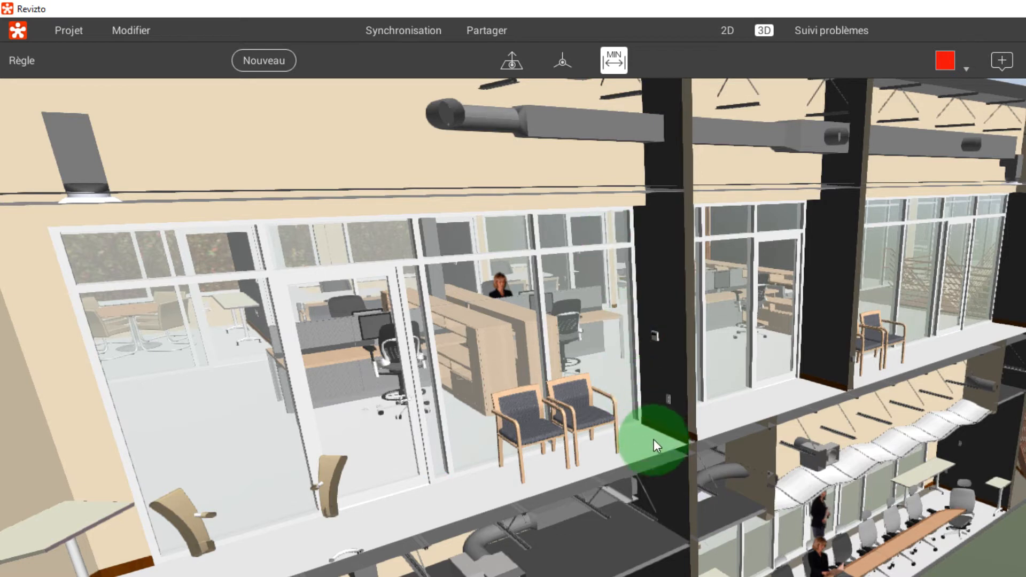
left_click(681, 313)
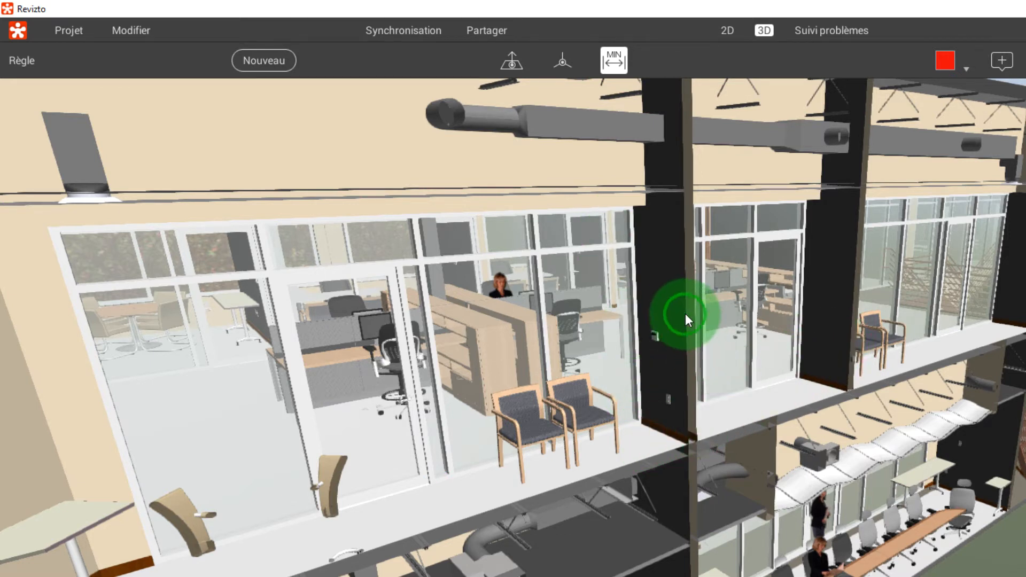
left_click(1003, 232)
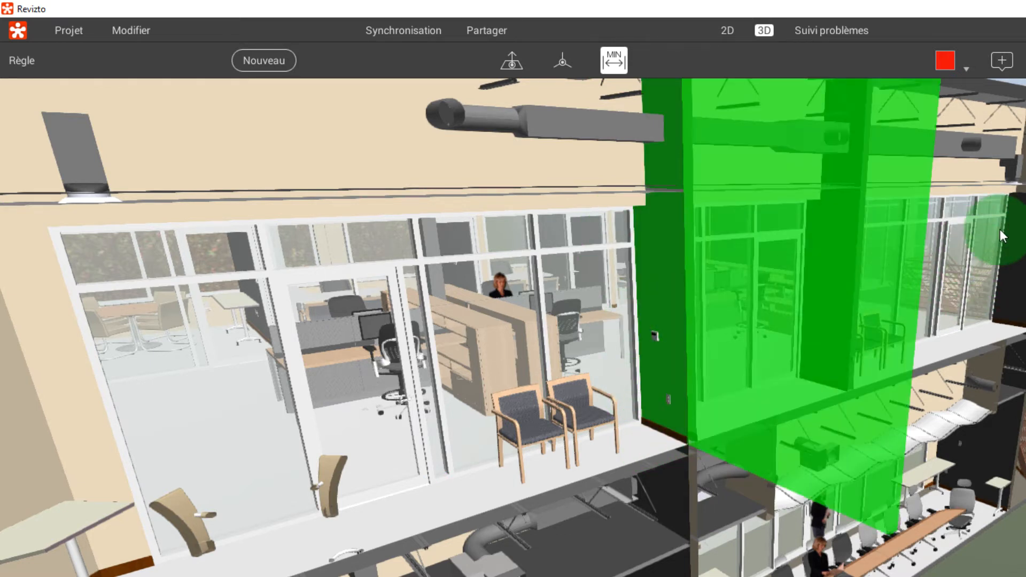
left_click_drag(830, 212, 747, 219)
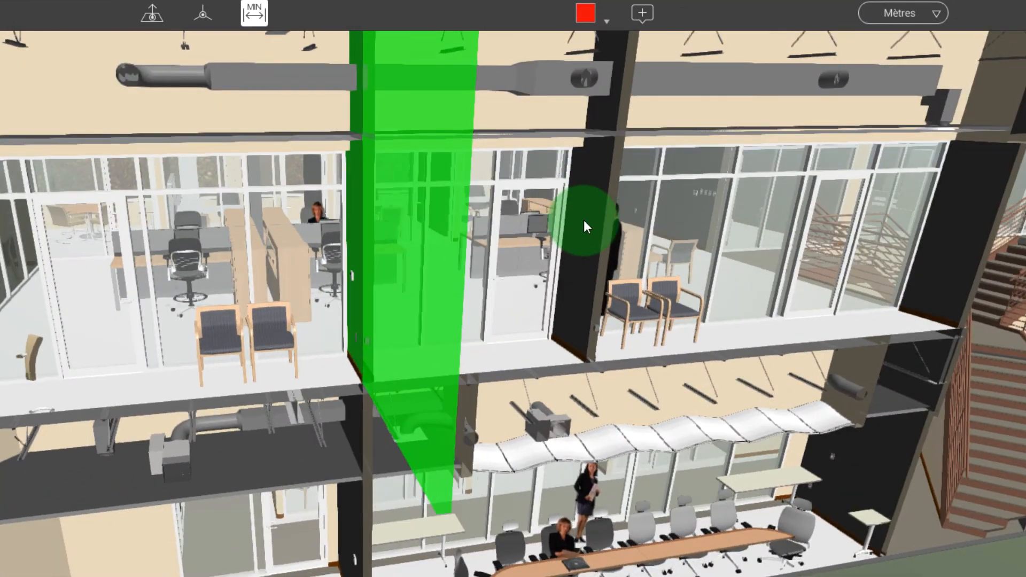
left_click(763, 243)
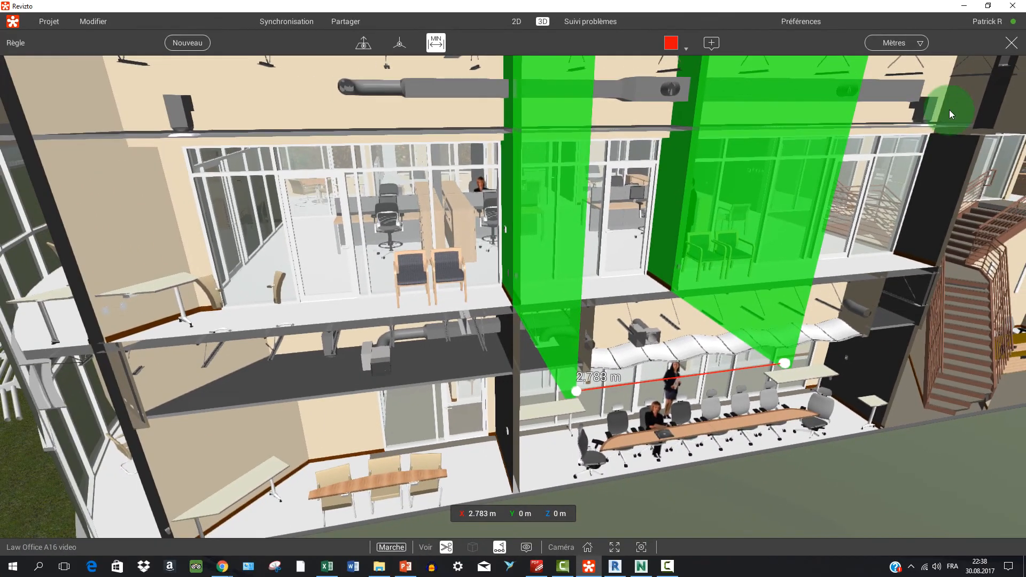
left_click(1011, 43)
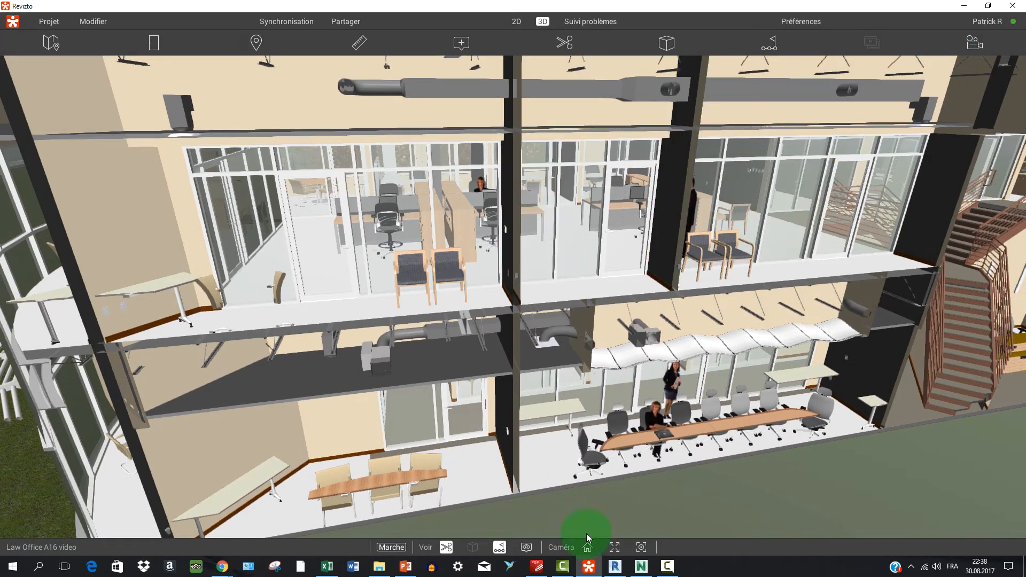
left_click(588, 545)
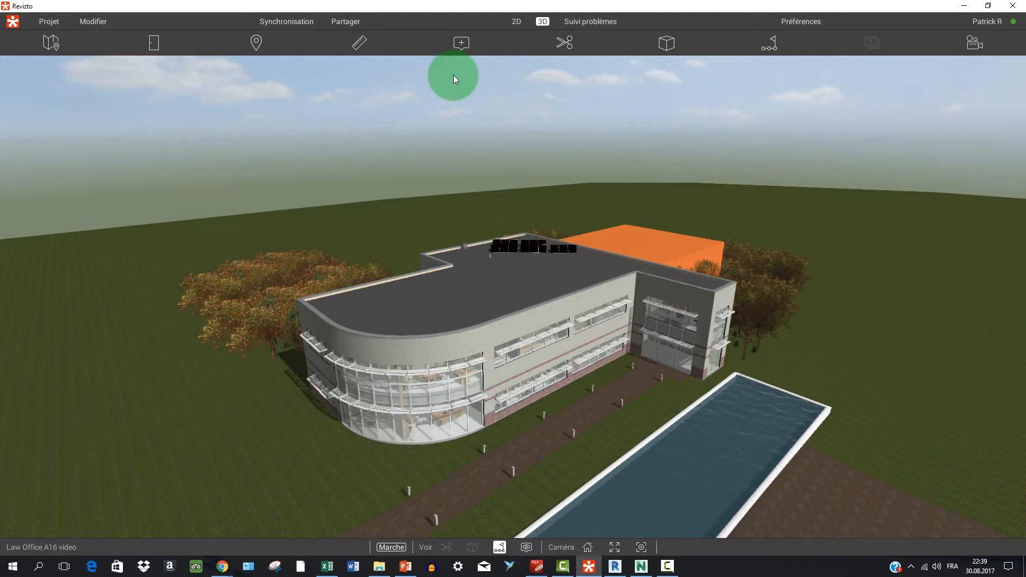
Place a section plane on the long pool-side facade and push it deeper into the building to expose the rooms.
left_click(562, 44)
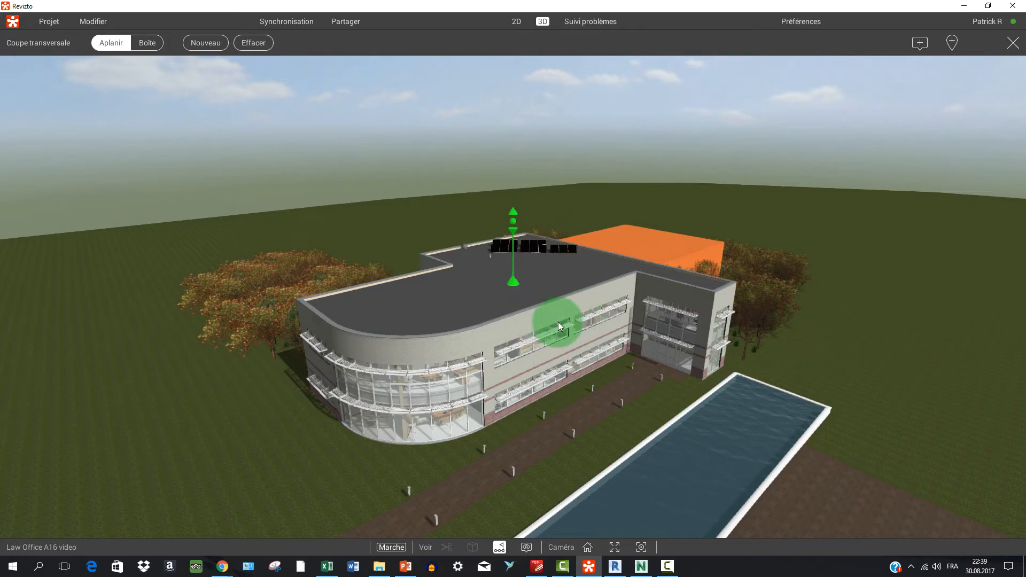
scroll(558, 322, "up", 2)
left_click(517, 311)
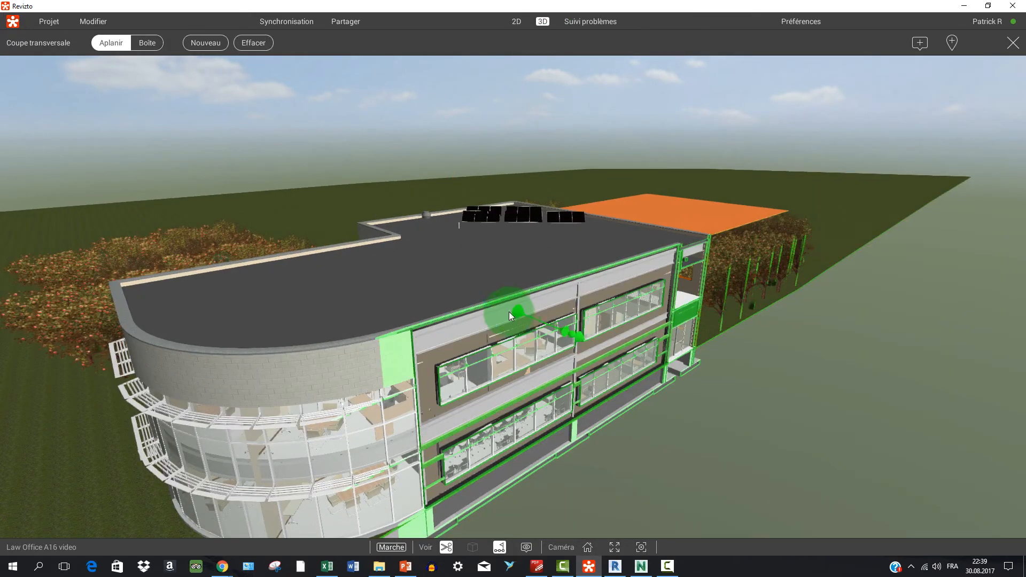
left_click_drag(568, 332, 536, 326)
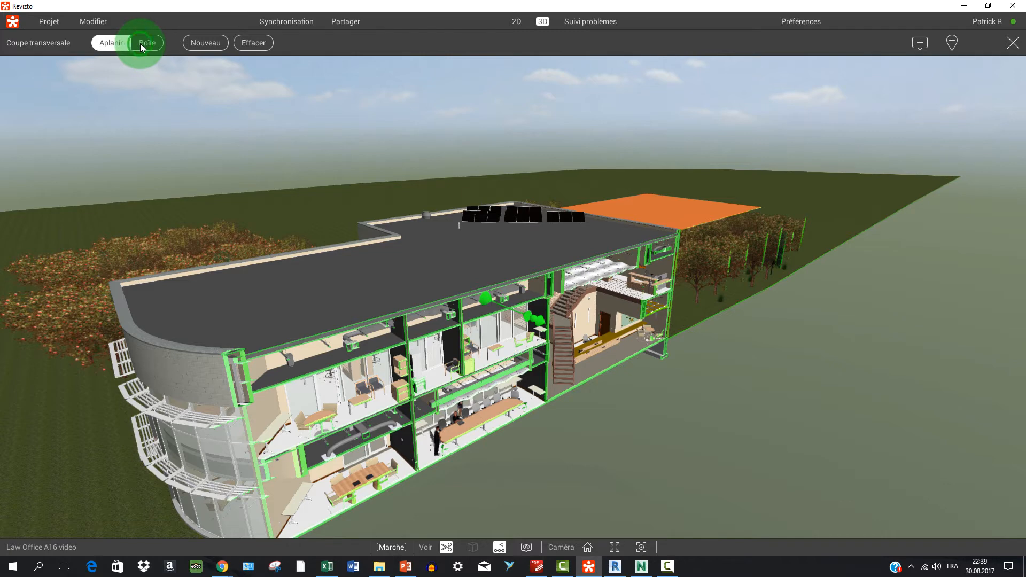
Switch the section to a box over the middle of the building and extend its side toward the rounded end.
left_click(140, 43)
left_click(441, 292)
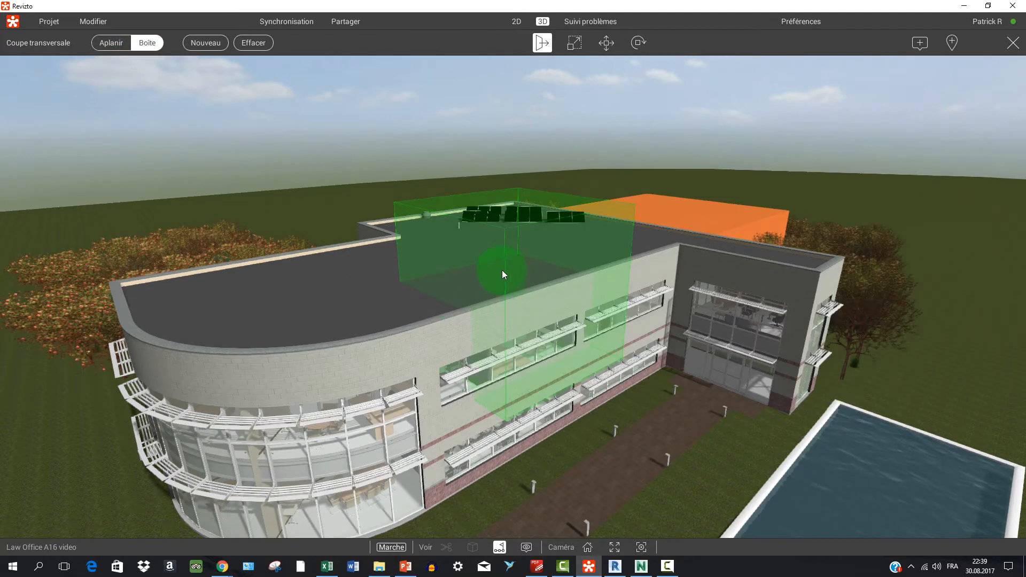
left_click(479, 252)
left_click_drag(474, 250, 294, 269)
left_click(463, 297)
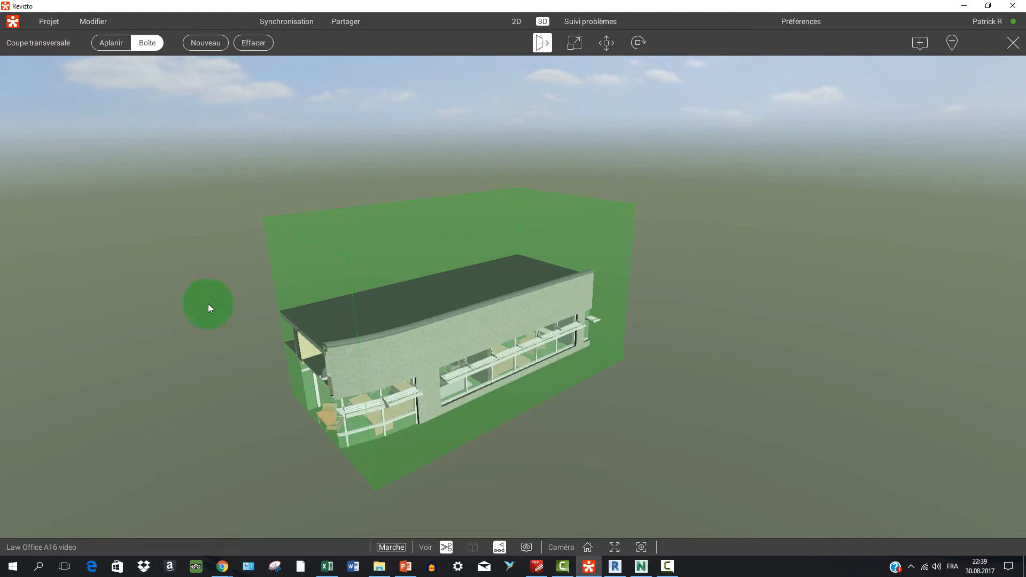
Return to the home view, erase the section box around the building, and close the section tool.
left_click(588, 548)
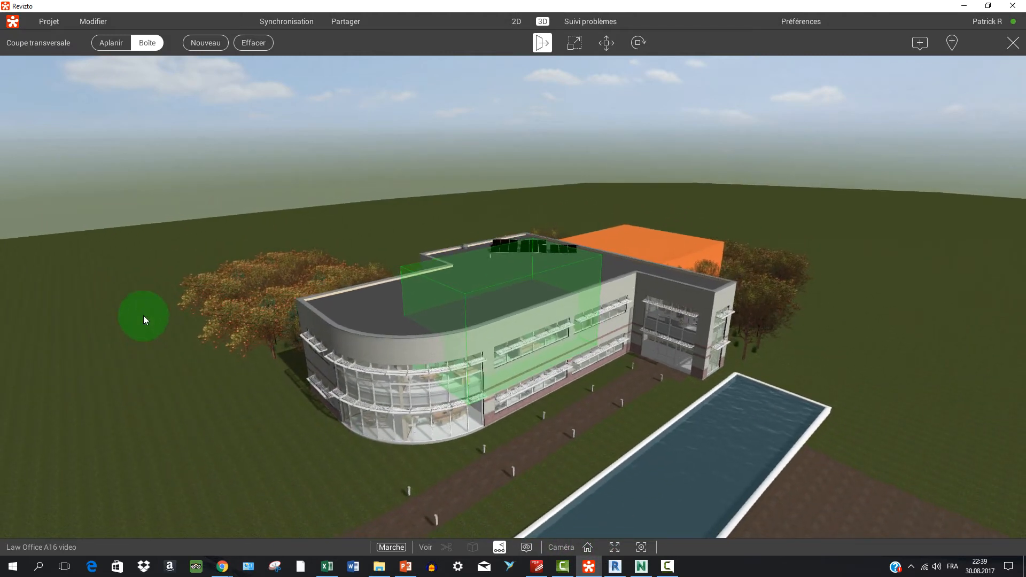
left_click(259, 48)
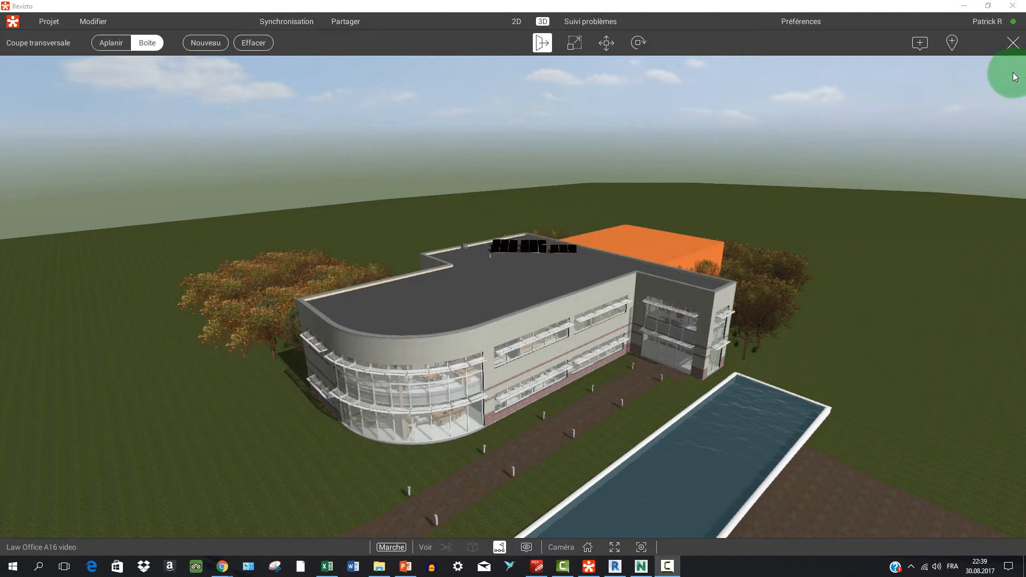
left_click(1012, 46)
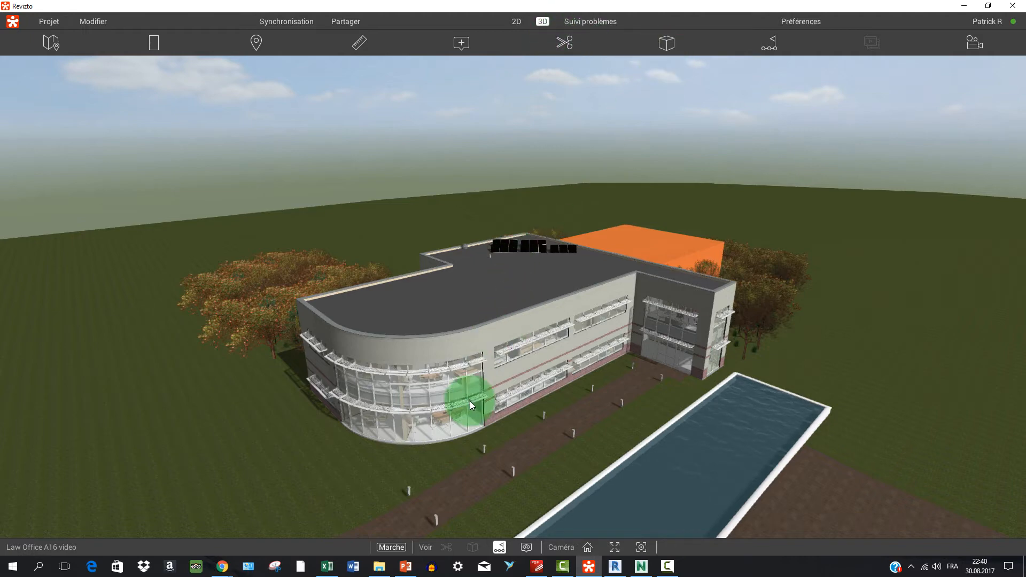
Filter the model's object list to the Architecture discipline, switching off Mécanique, Électrique, Canaux de communication and Structure.
scroll(470, 400, "up", 3)
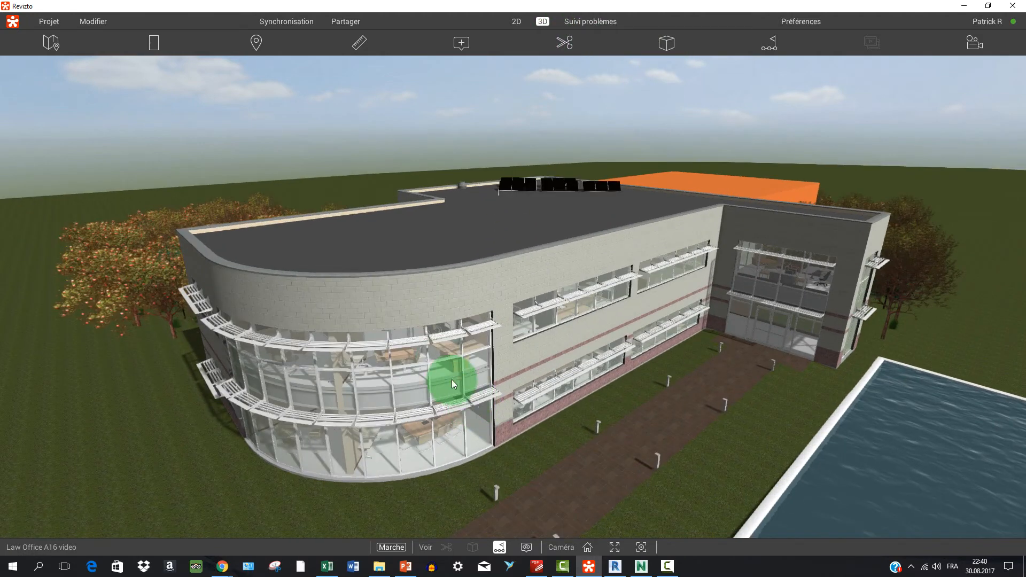
left_click(668, 44)
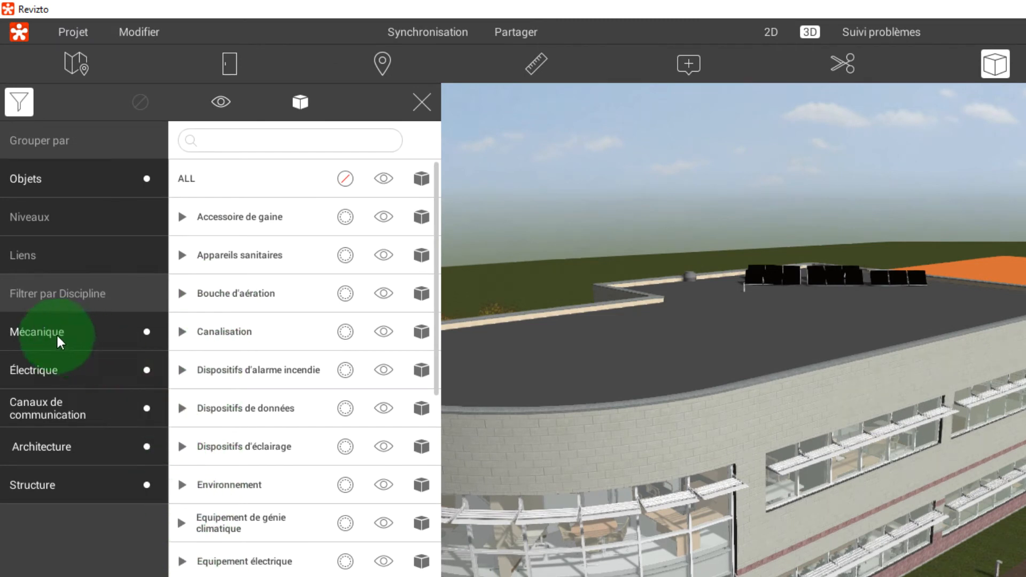
left_click(16, 335)
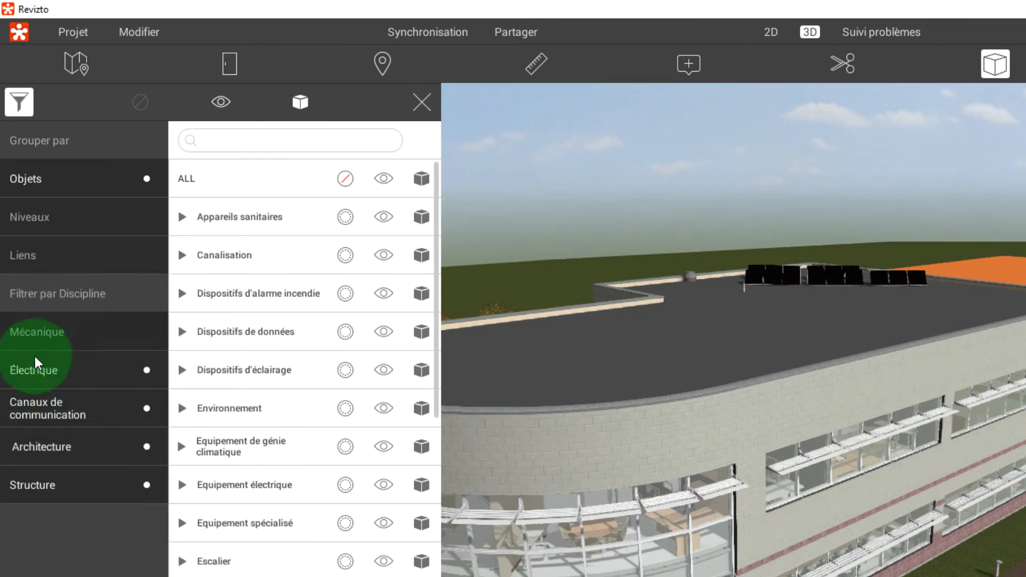
left_click(35, 364)
left_click(32, 411)
left_click(42, 486)
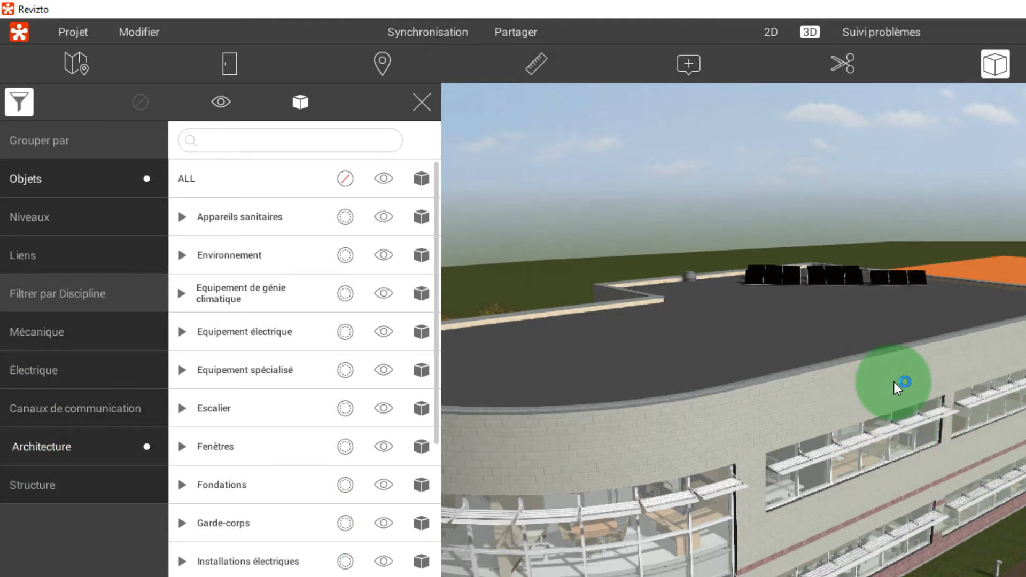
Cut the long pool-side facade with a section plane, push it deeper to expose the rooms, and close the section tool.
left_click(842, 63)
left_click_drag(881, 211, 823, 408)
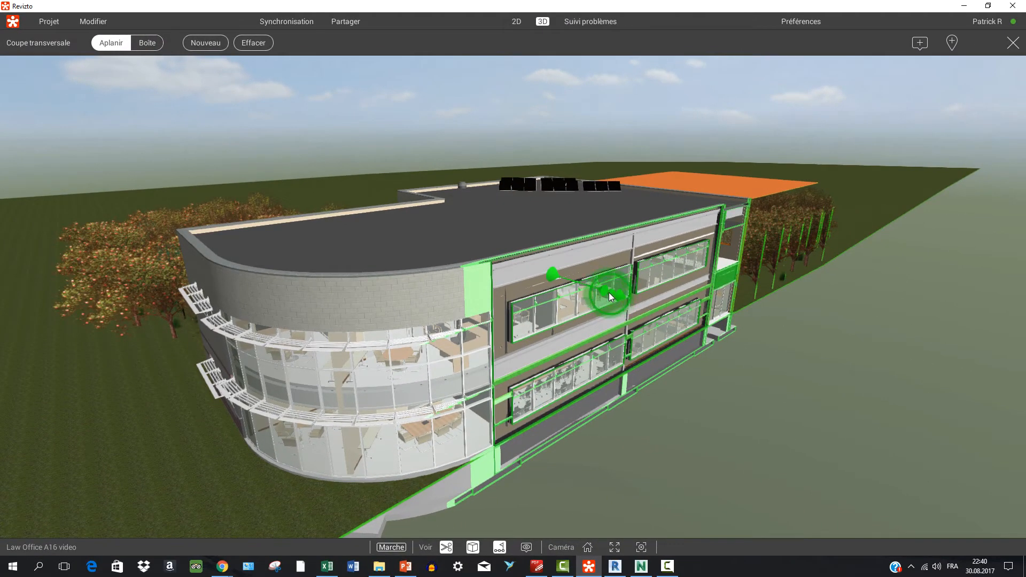
left_click_drag(608, 292, 582, 274)
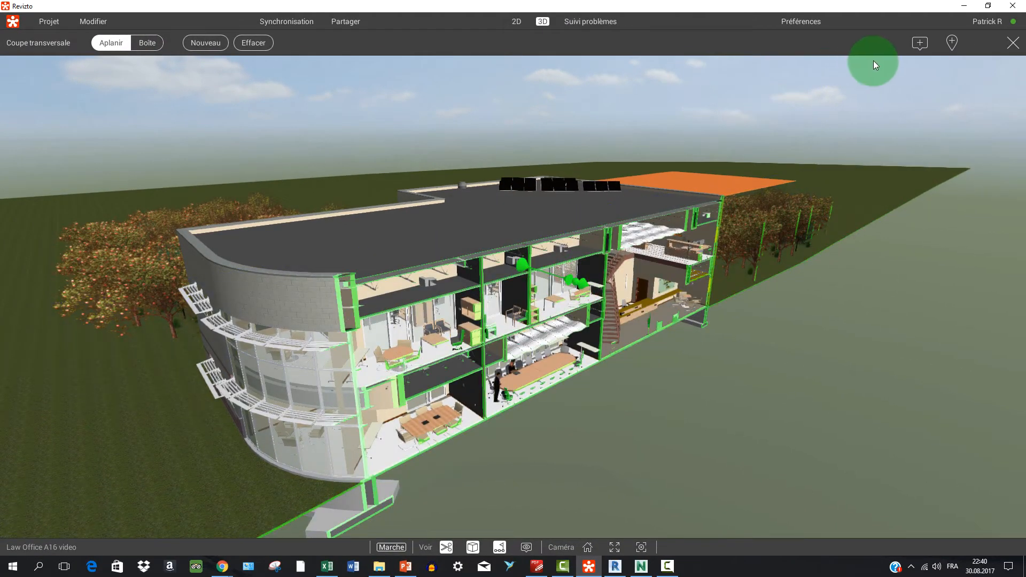
left_click(1011, 43)
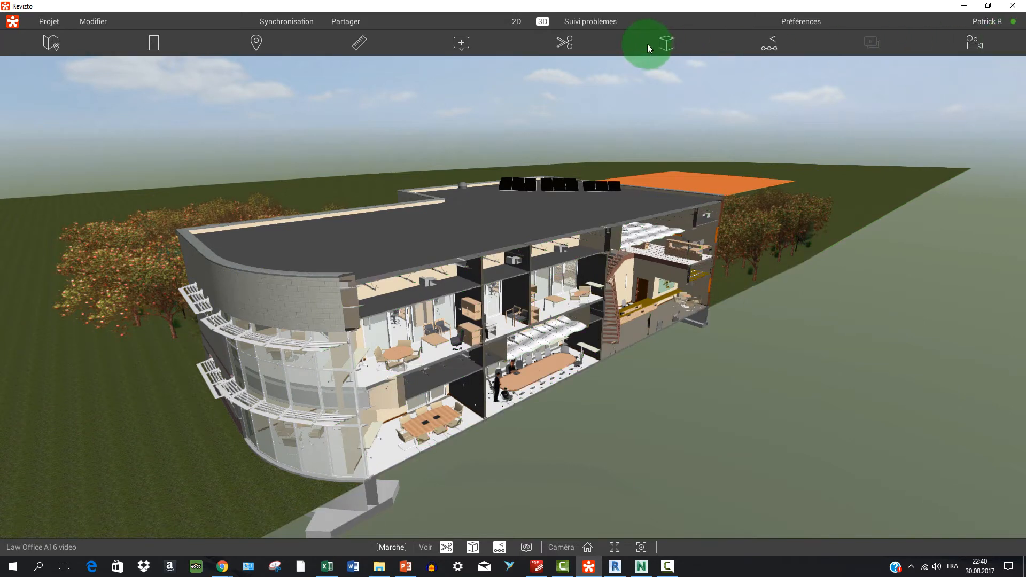
Colour the whole Mobilier category blue (313DFF) in the object list.
left_click(666, 42)
scroll(380, 373, "up", 3)
scroll(381, 373, "up", 2)
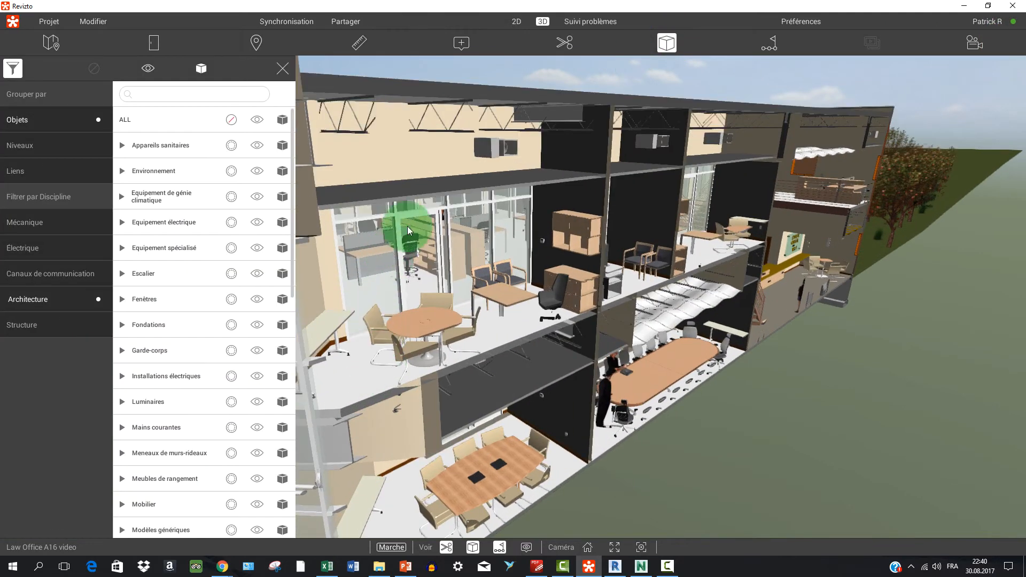
scroll(407, 226, "up", 2)
scroll(130, 399, "down", 1)
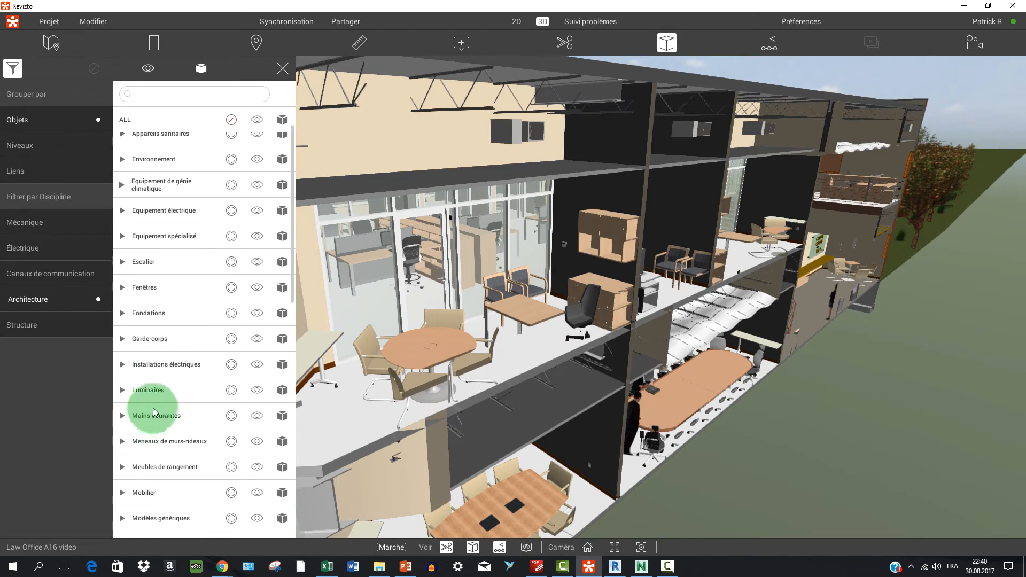
left_click(232, 493)
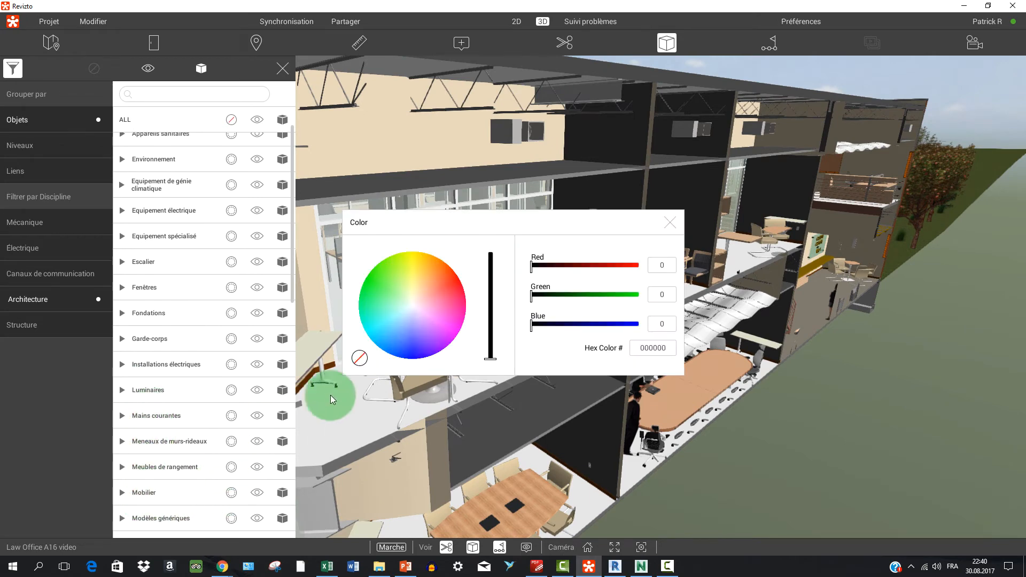
left_click(409, 349)
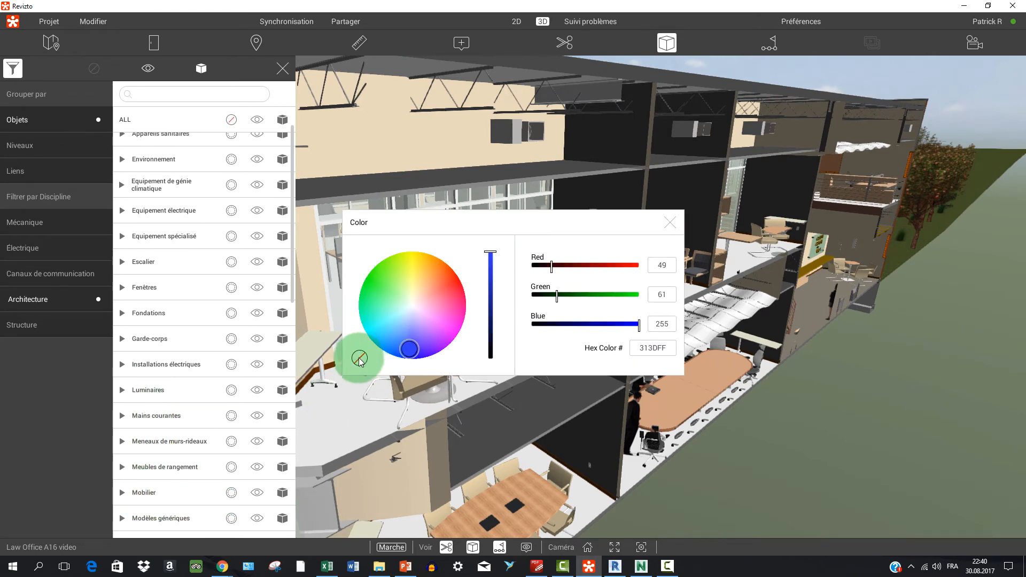
left_click(670, 223)
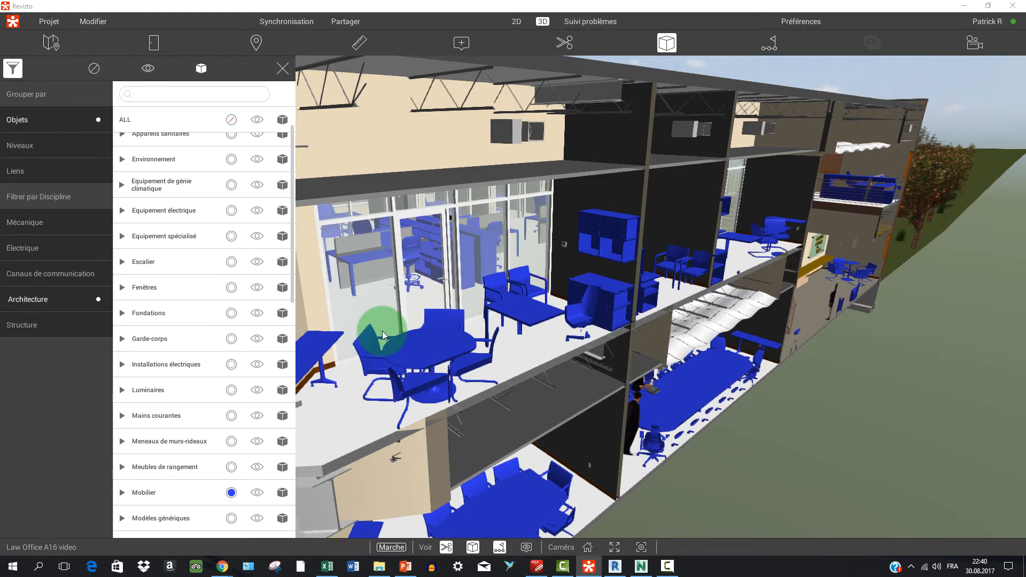
left_click(231, 493)
left_click(669, 223)
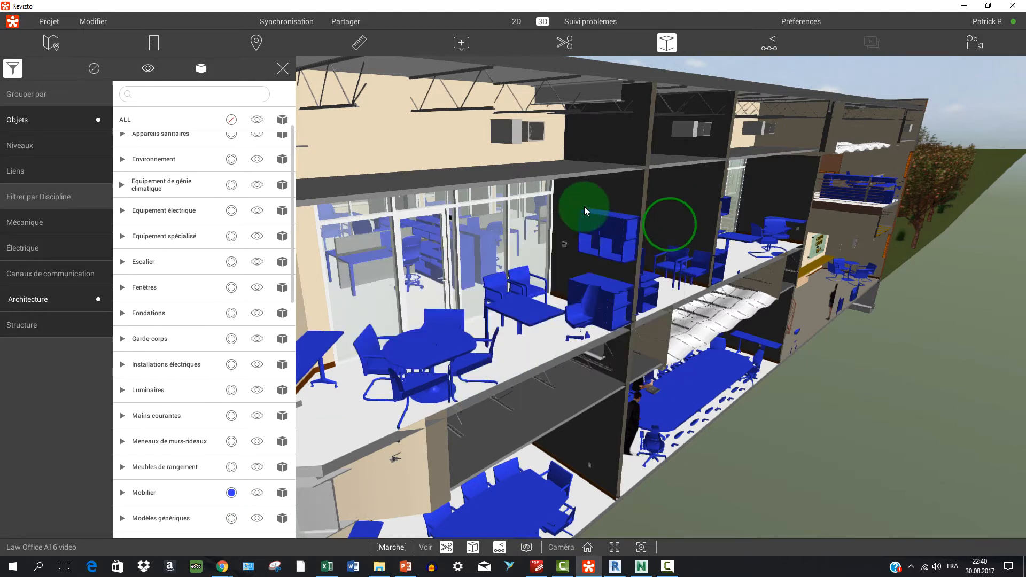
Group the model by Liens and hide the Law Office S16.rvt link.
left_click(16, 170)
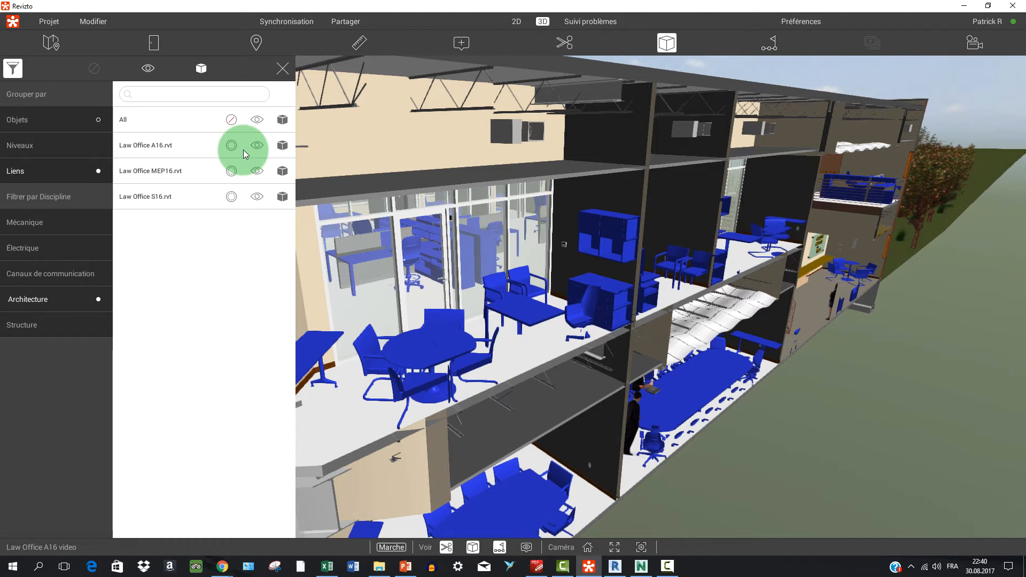
left_click(258, 198)
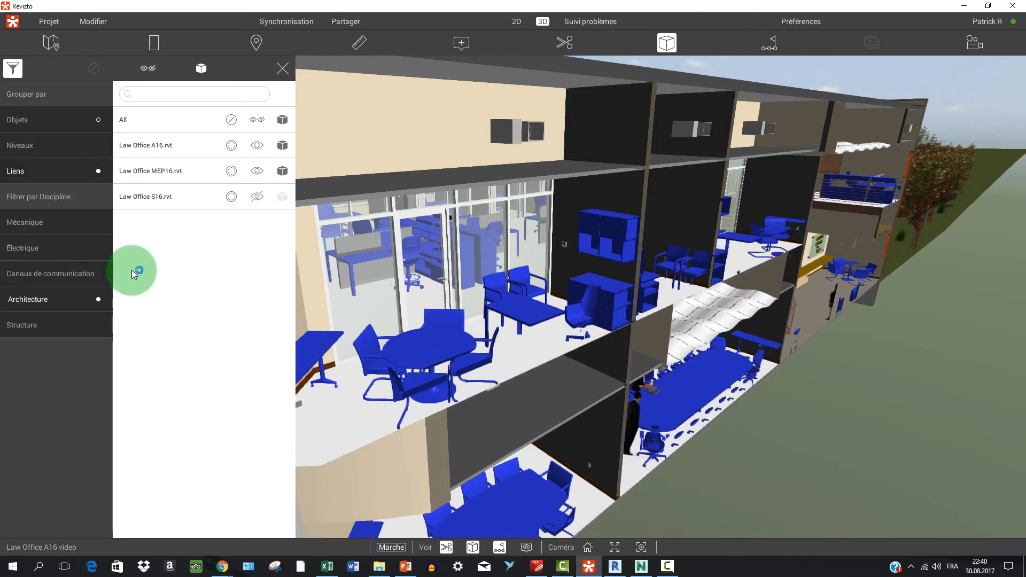
Group the model by Objets again and remove the custom colour from the Mobilier category.
left_click(19, 119)
left_click(231, 504)
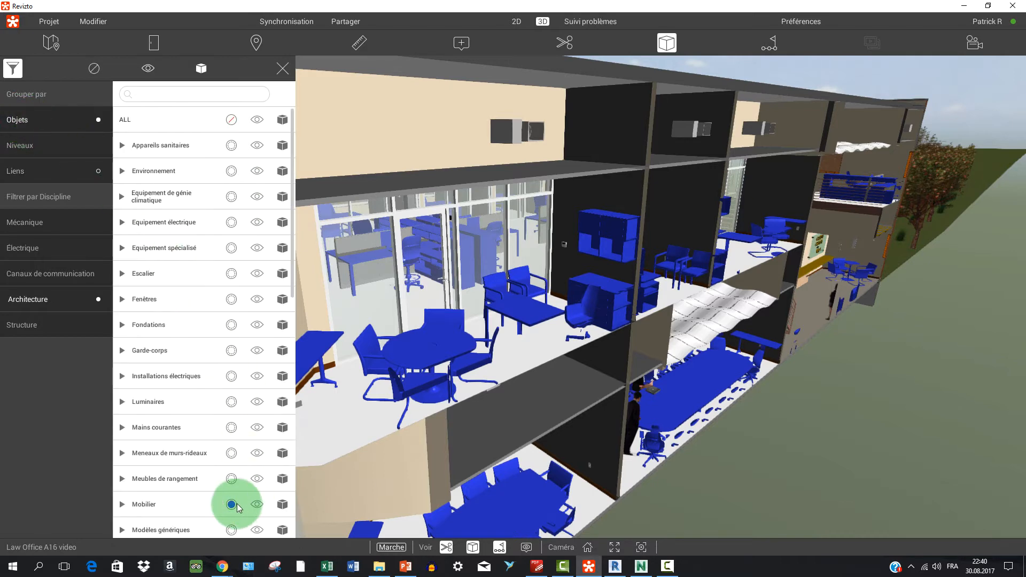
left_click(357, 359)
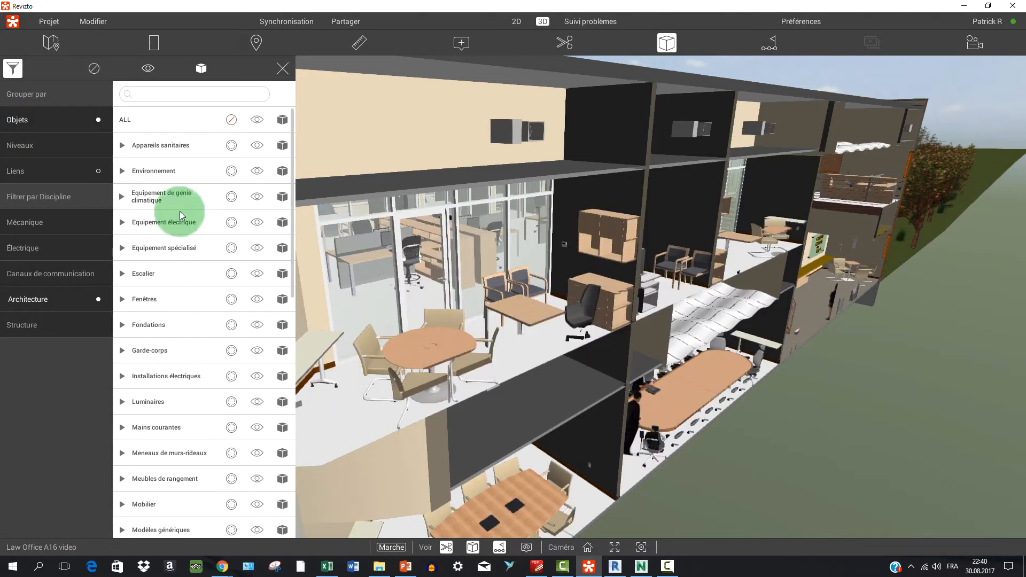
Make the Law Office A16.rvt link transparent and move in close to the air terminal unit above the conference room.
left_click(26, 171)
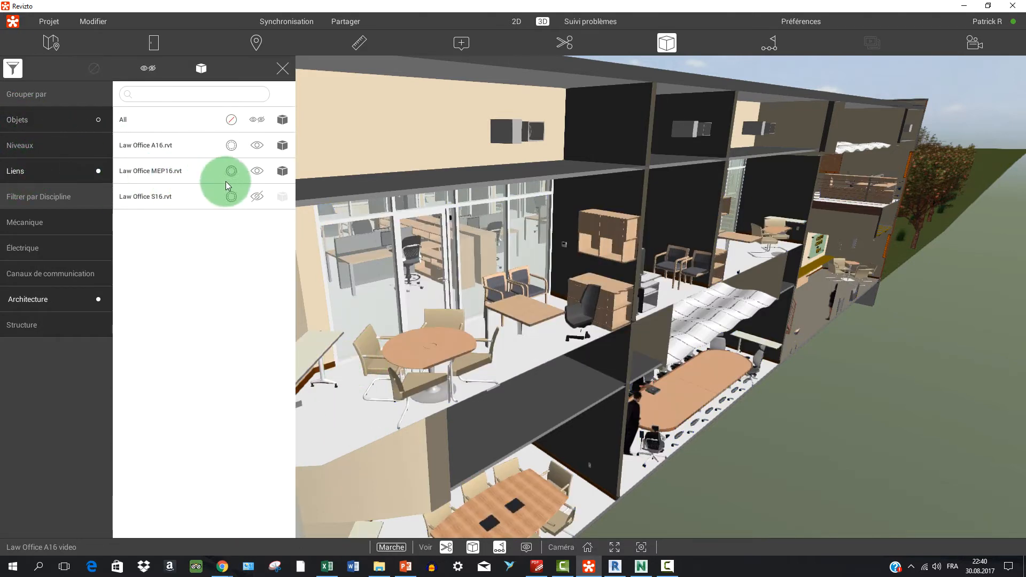
left_click(282, 144)
left_click(636, 319)
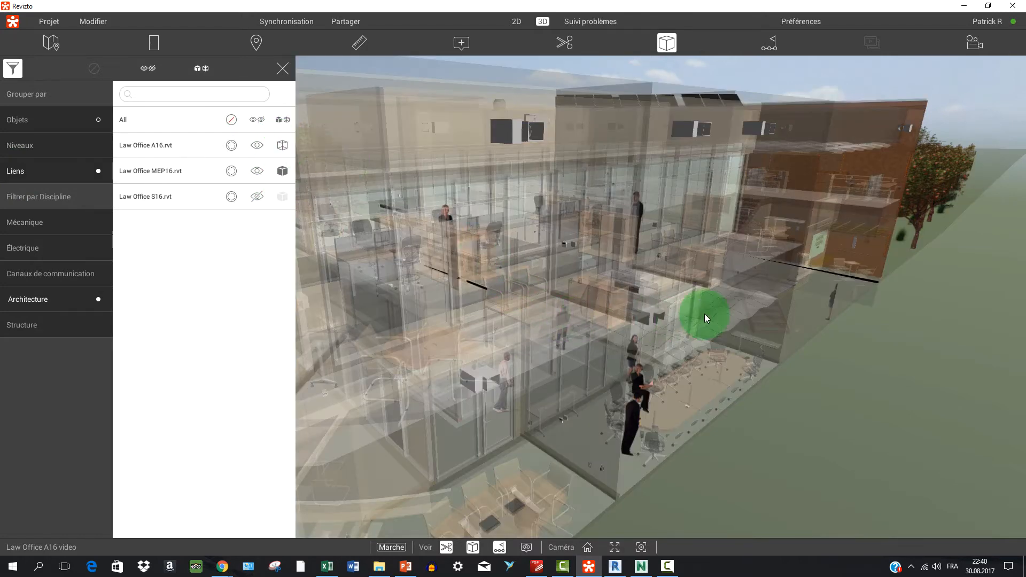
left_click_drag(659, 326, 665, 265)
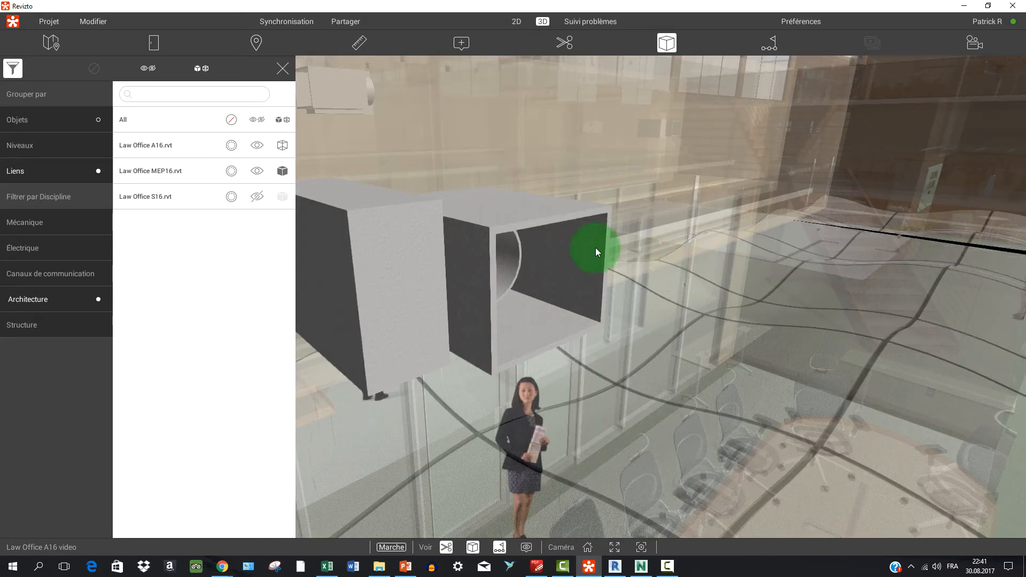
Select the air terminal unit above the conference room, examine its properties and shape, and close its property list.
left_click(552, 224)
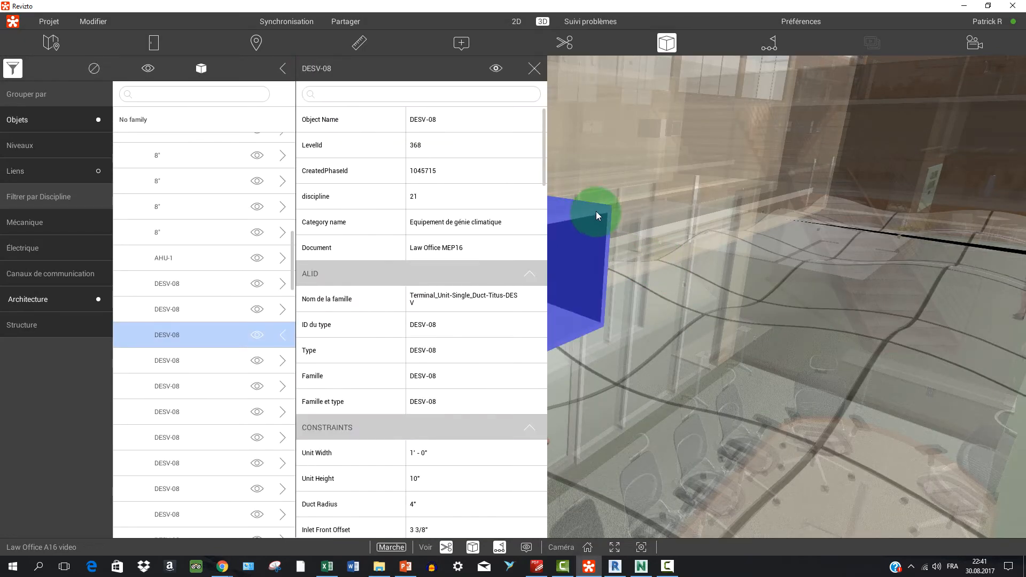
left_click_drag(601, 211, 755, 209)
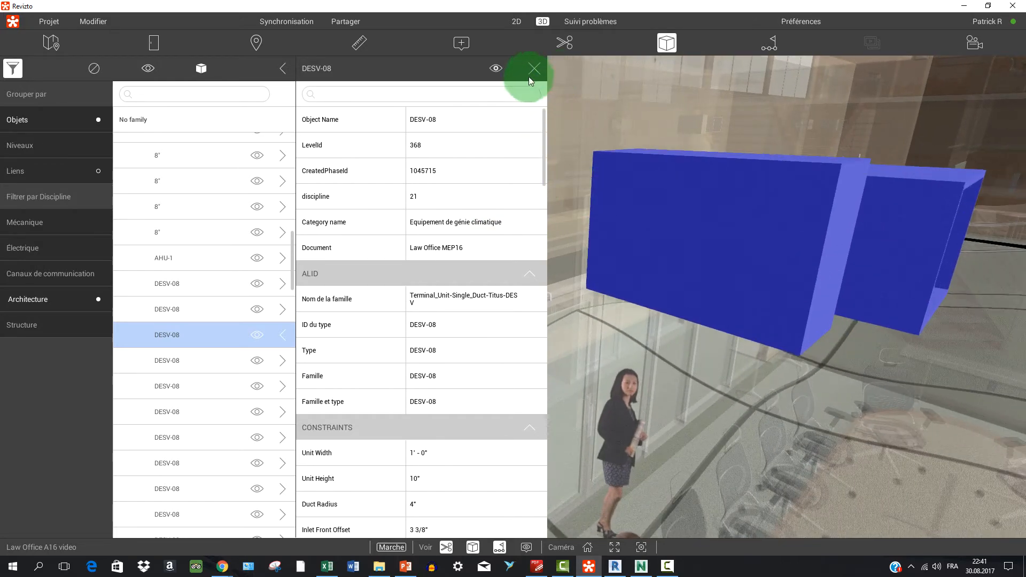
left_click_drag(536, 75, 533, 69)
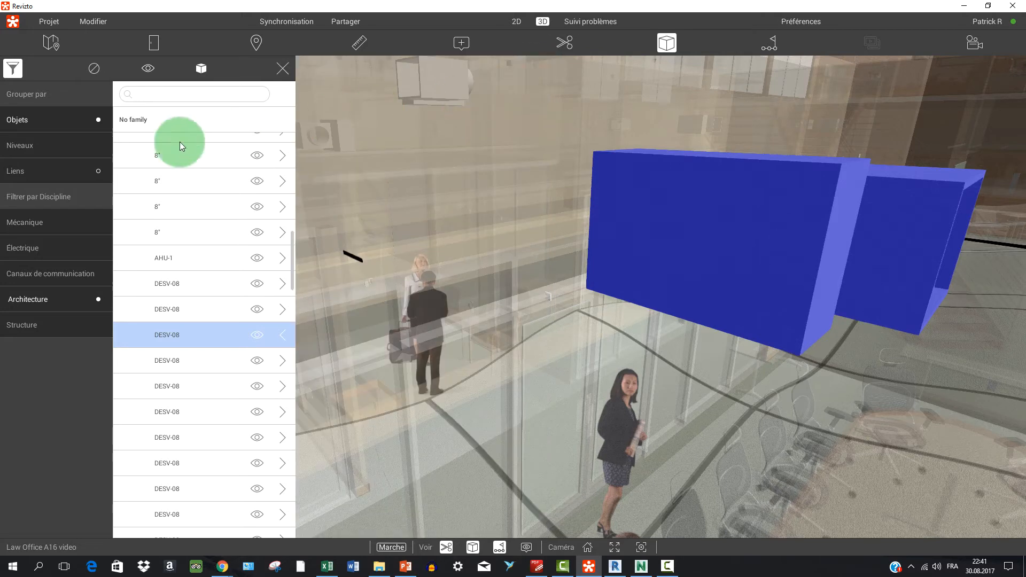
Group the model by Liens again, make Law Office A16.rvt opaque, and show the Law Office S16.rvt link.
left_click(27, 146)
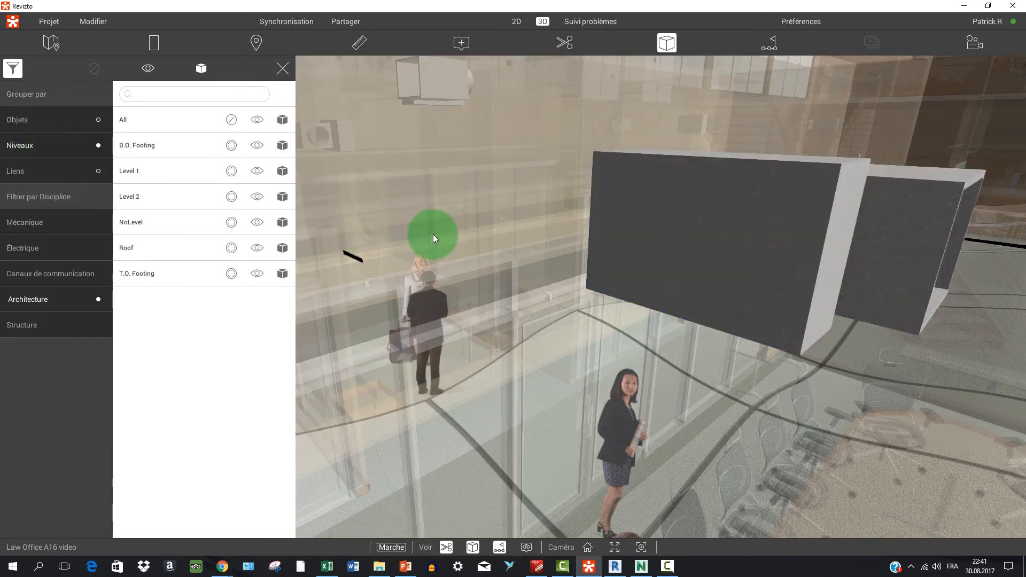
left_click(23, 166)
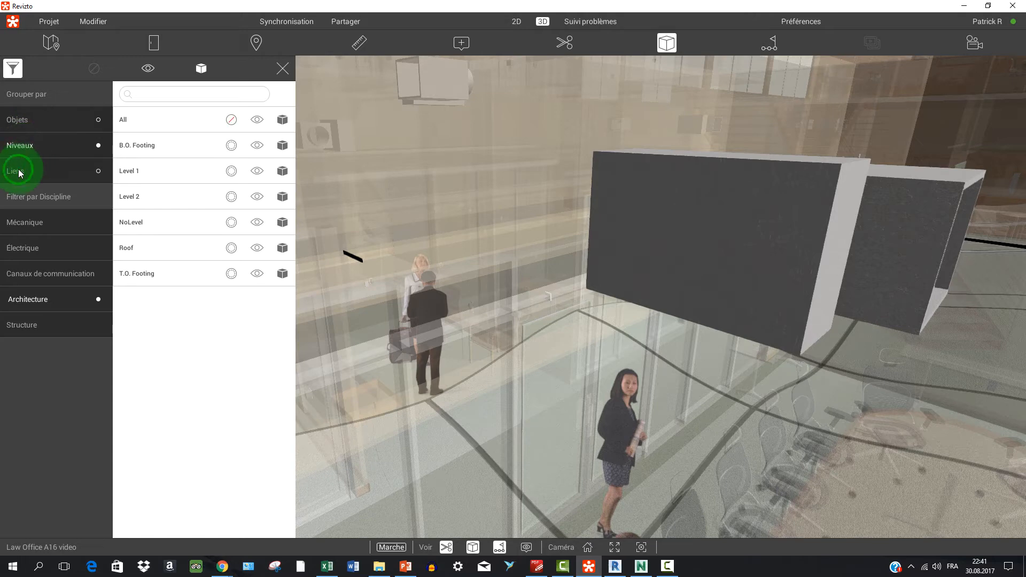
left_click(282, 146)
left_click(257, 197)
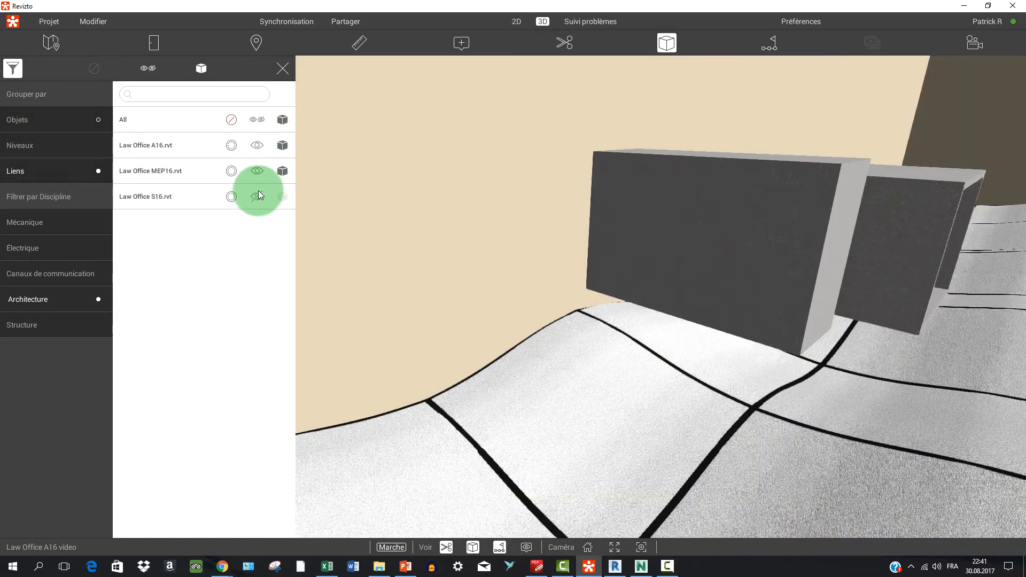
left_click(465, 380)
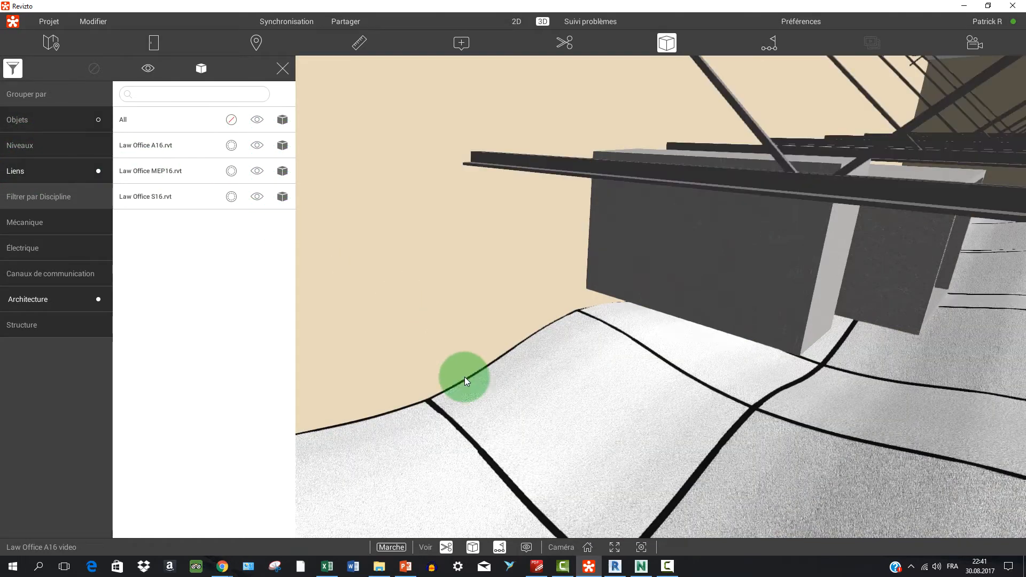
Return to the home view, group the model's objects by Niveaux, and hide the Roof level.
left_click(587, 547)
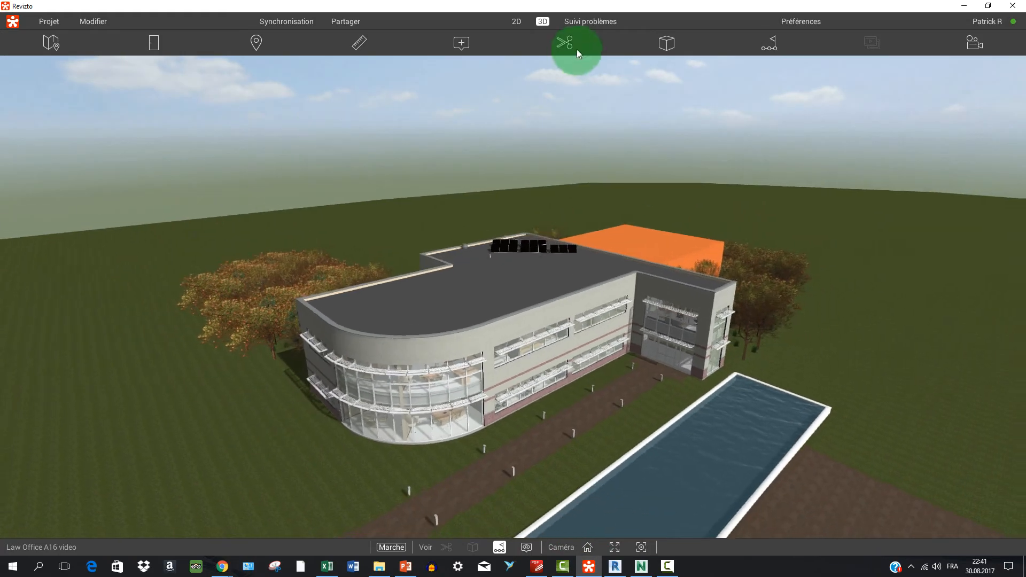
left_click(658, 42)
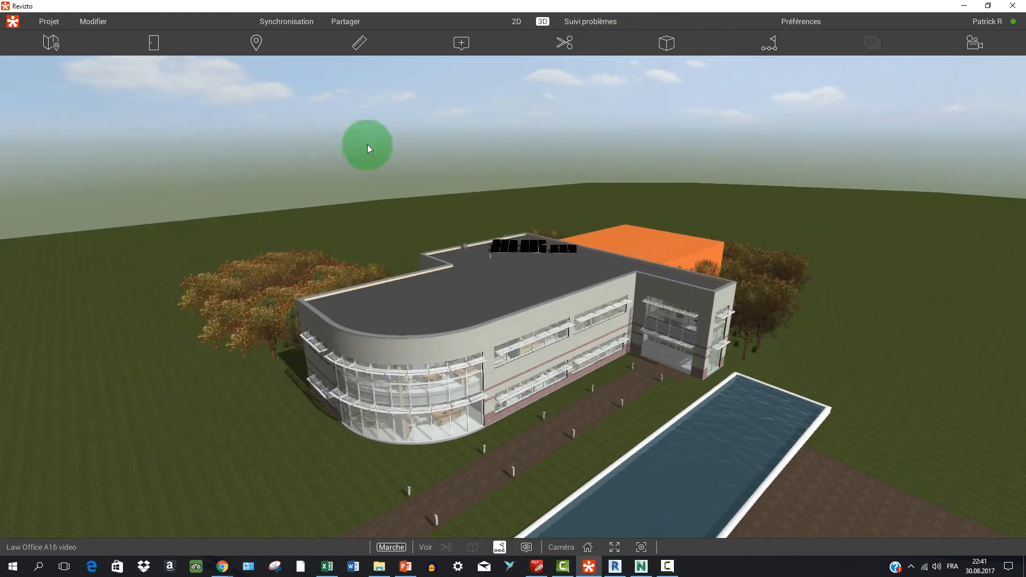
left_click(662, 43)
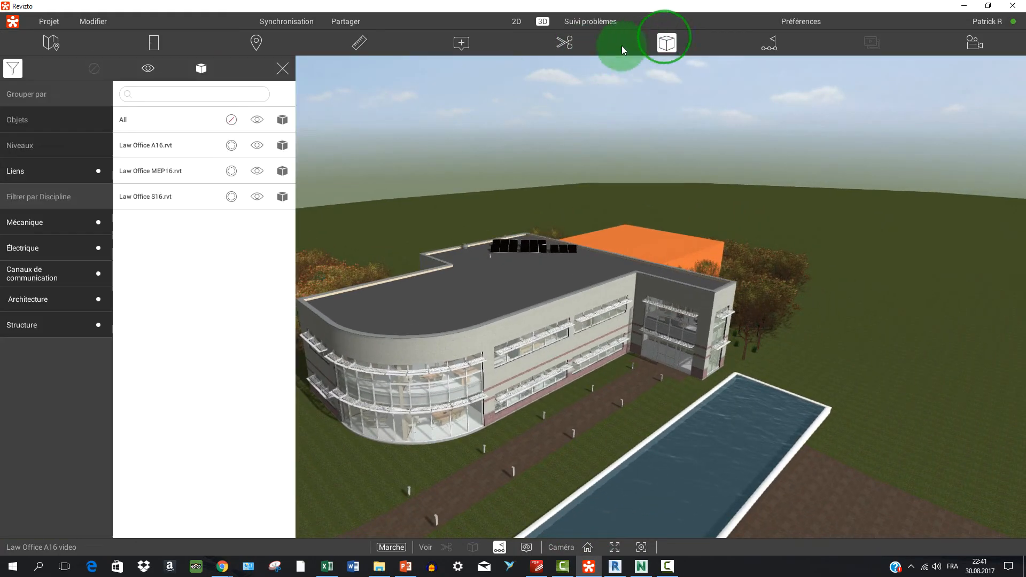
left_click(15, 145)
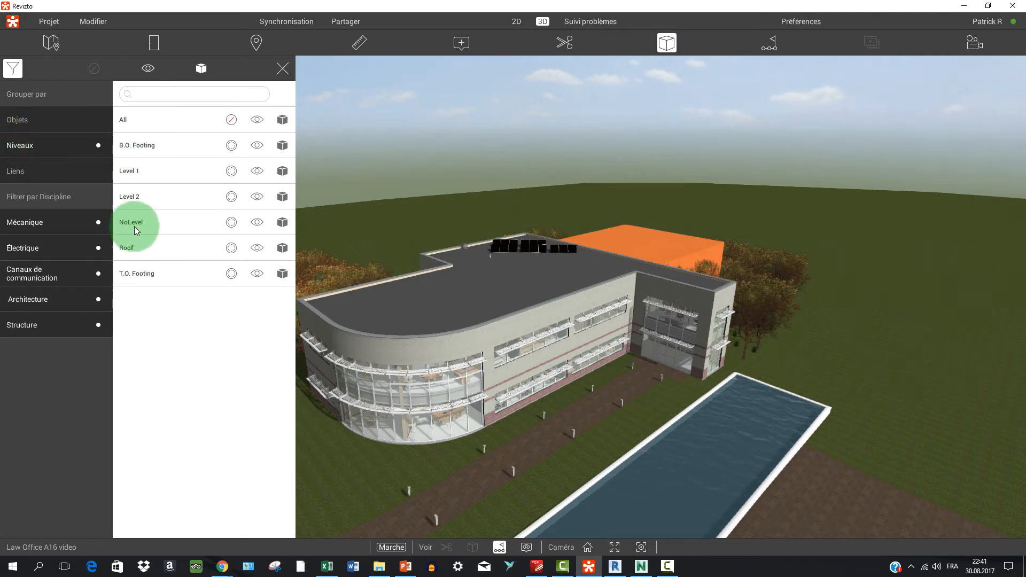
left_click(257, 249)
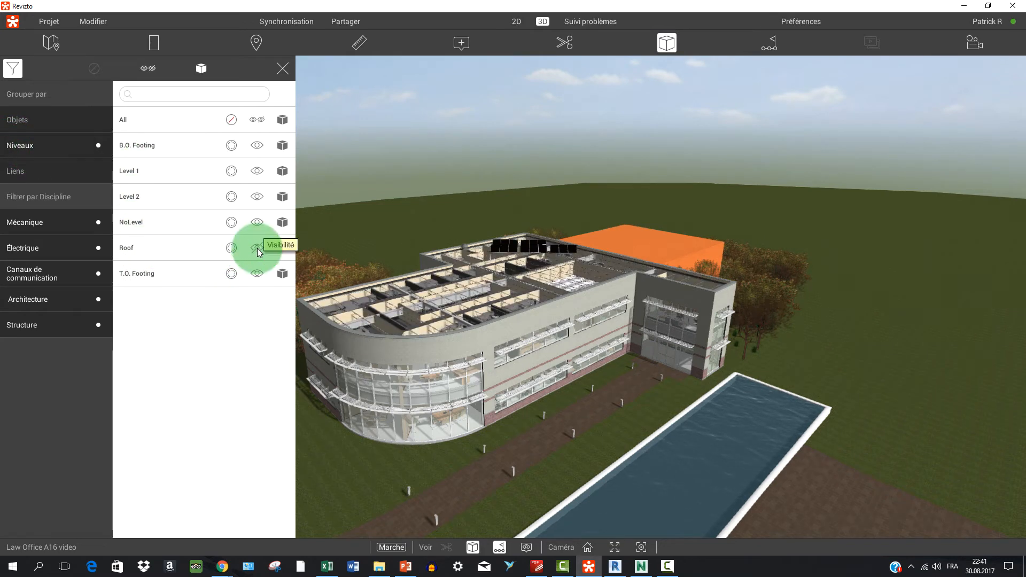
Show the Roof level again, switch it to transparent and back to opaque, and close the object filter.
left_click(258, 249)
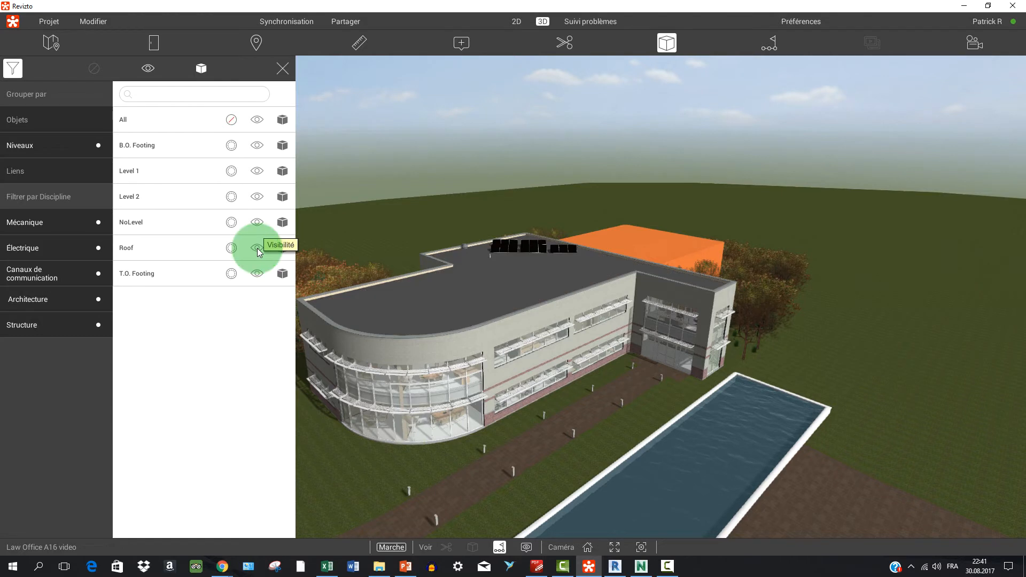
left_click(283, 249)
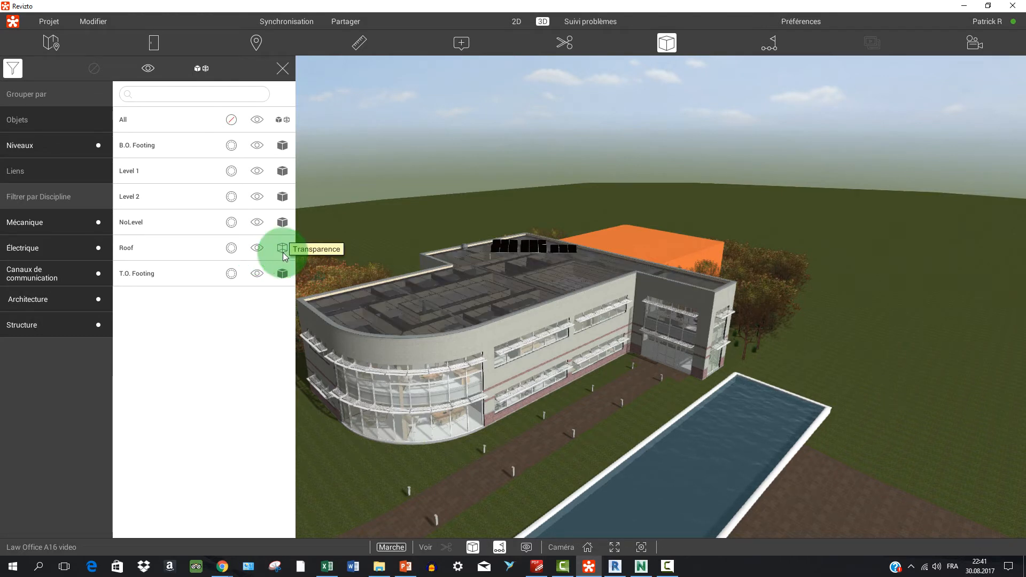
left_click(283, 251)
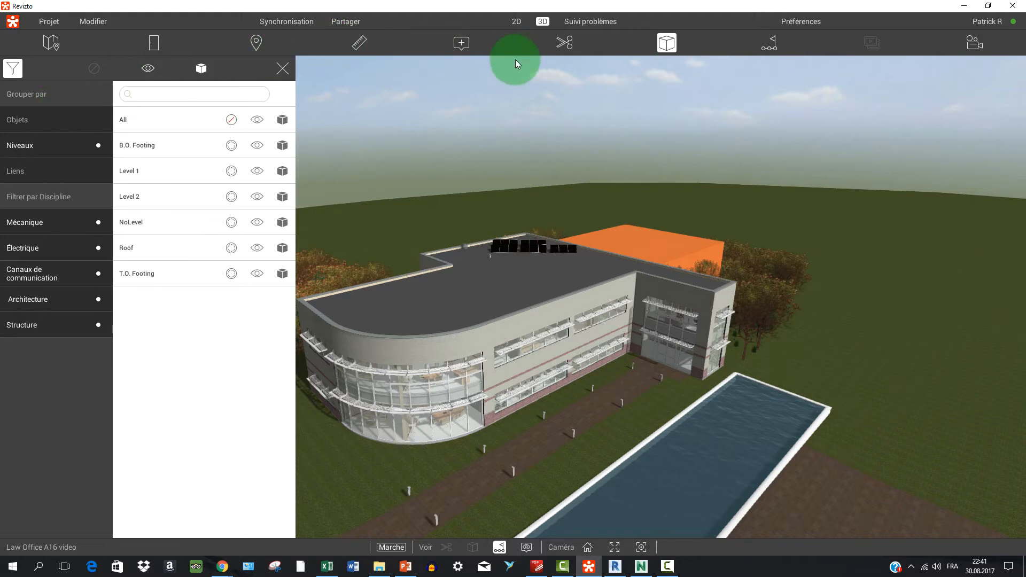
left_click(276, 67)
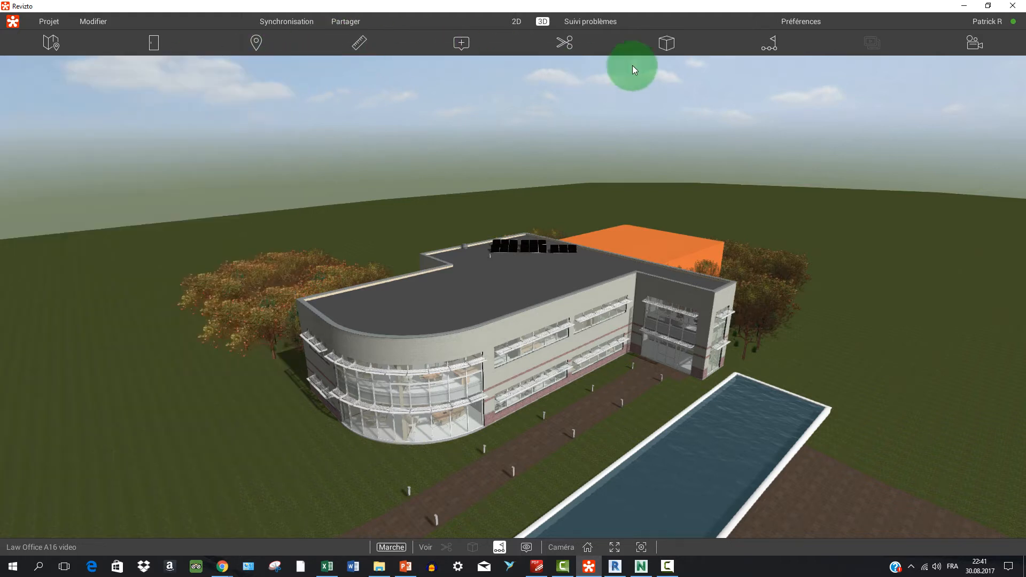
Compare the model's construction phases by displaying Phase 2, Existing and finally Future, and close the phase list.
left_click(768, 43)
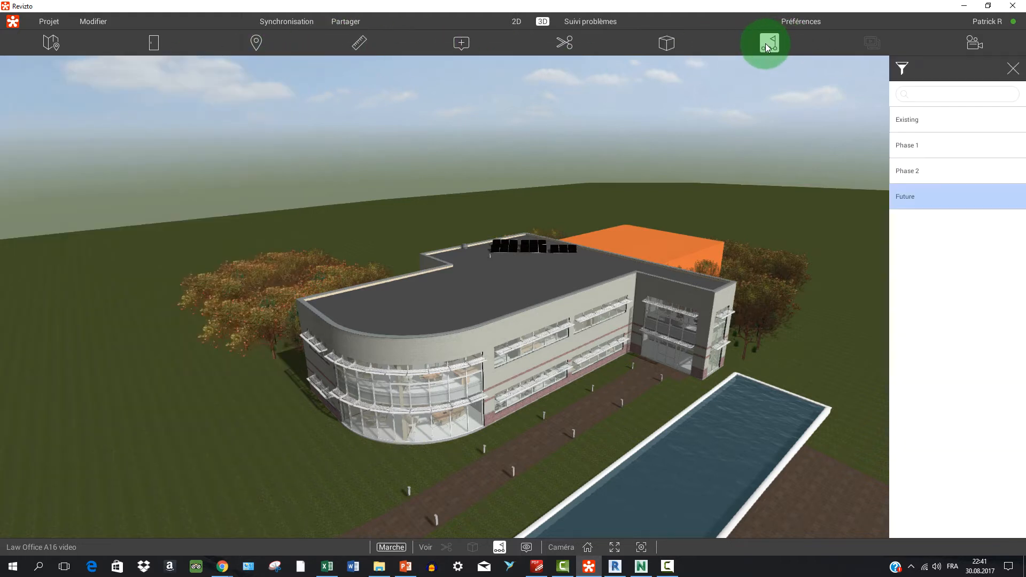
left_click(918, 171)
left_click(908, 121)
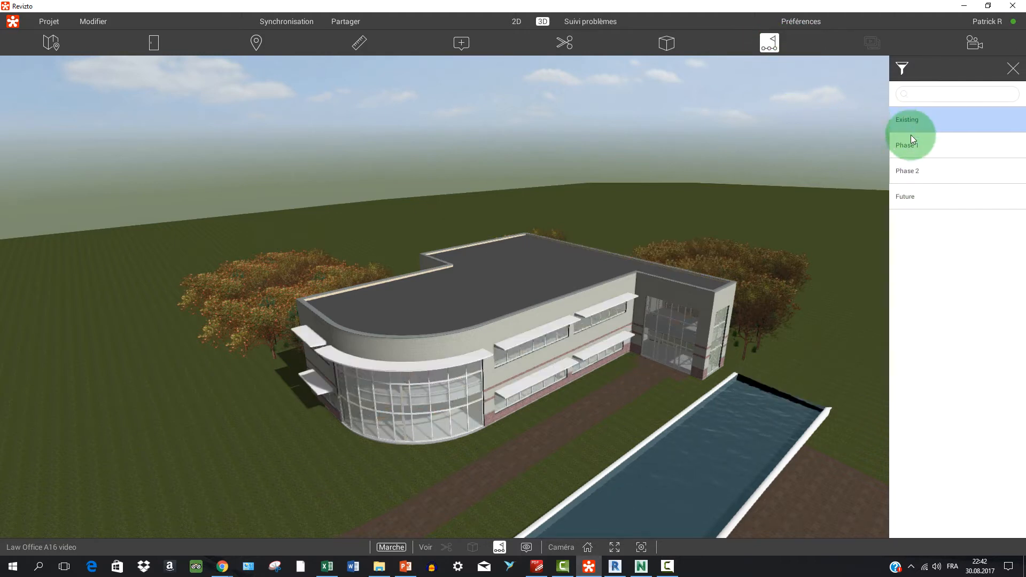
left_click(915, 196)
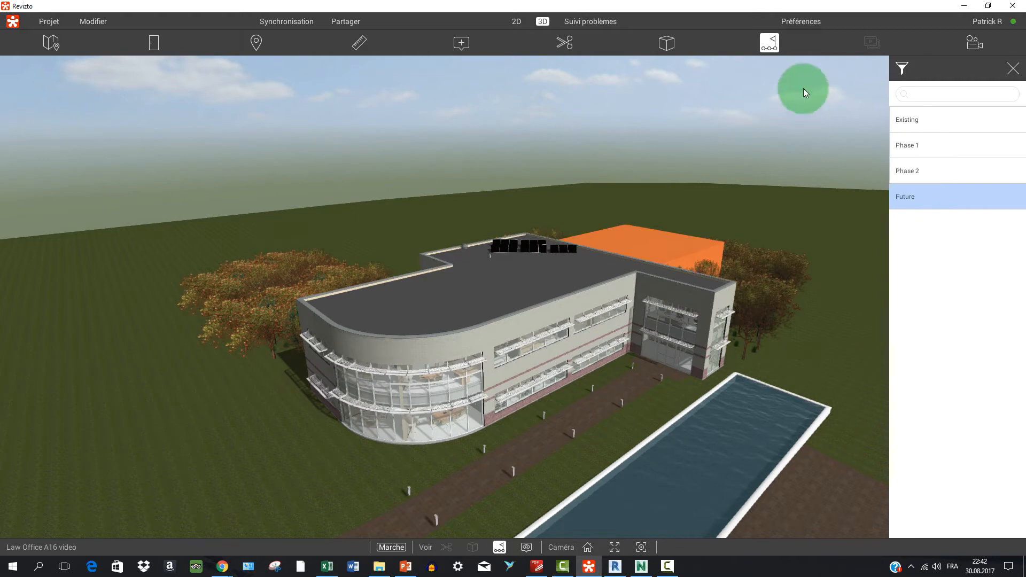
left_click(767, 44)
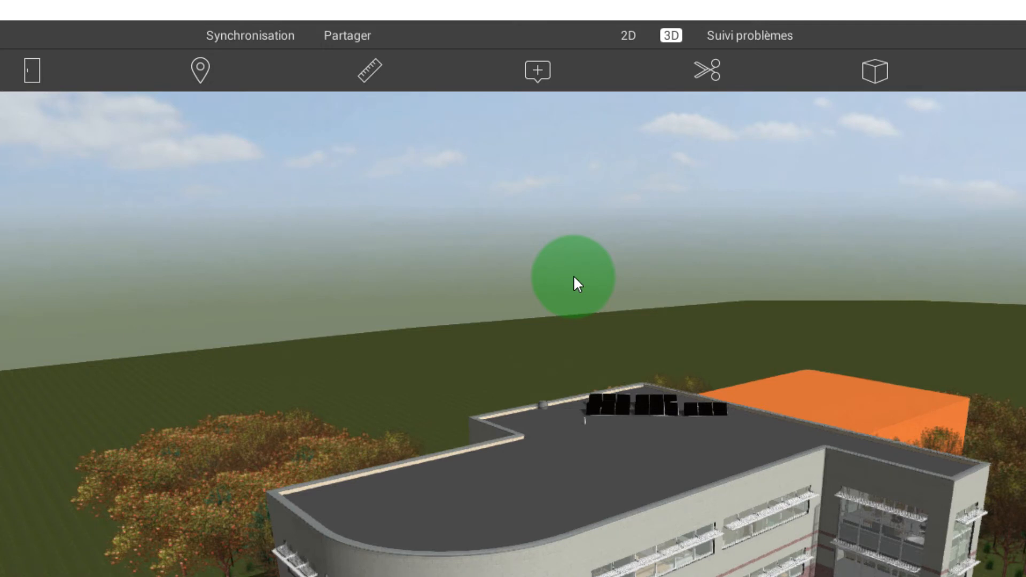
Publish the Law Office A16 video project to the cloud as an entire scene for the Objectif BIM team.
left_click(347, 36)
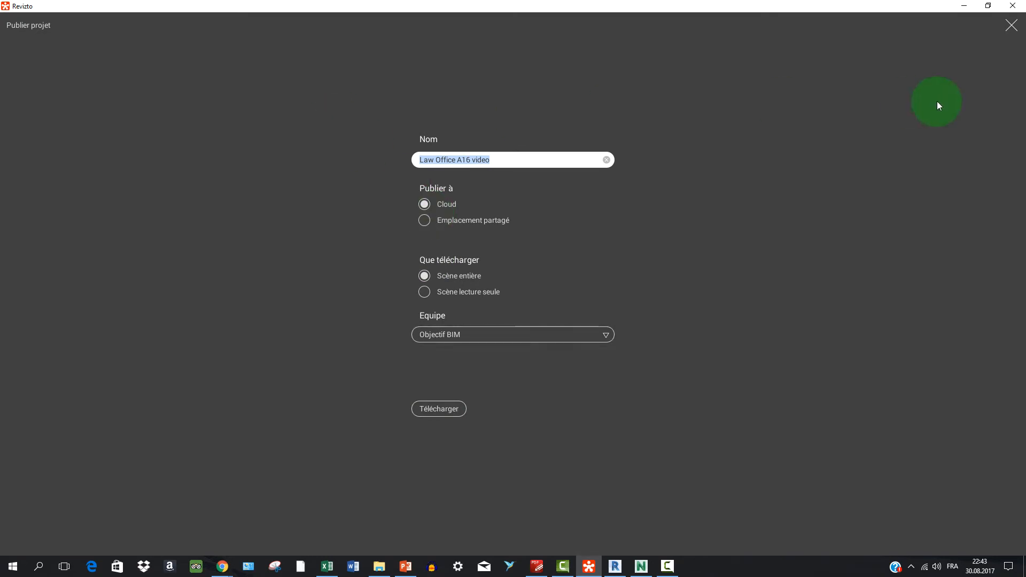
left_click(1011, 25)
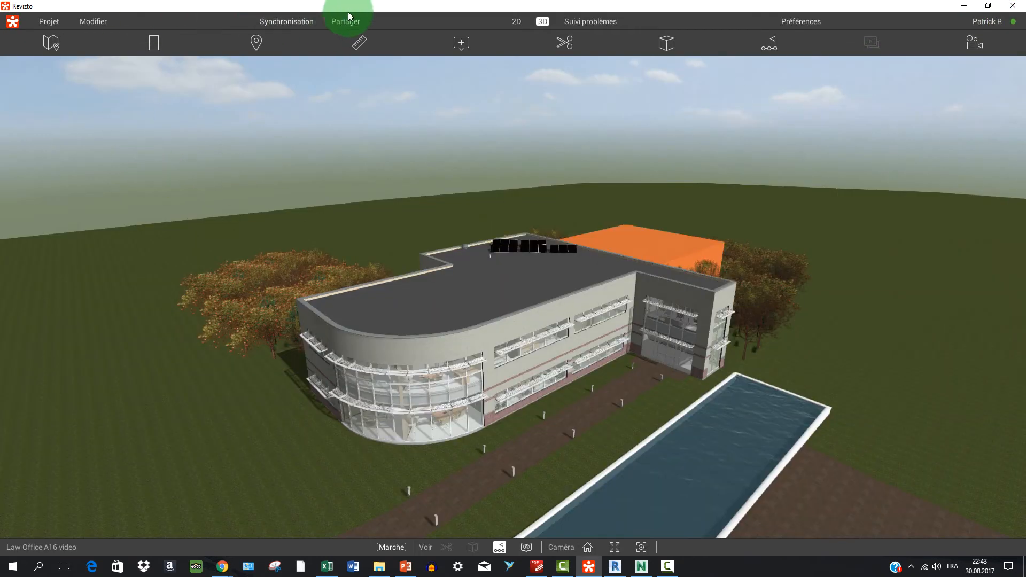
left_click(332, 23)
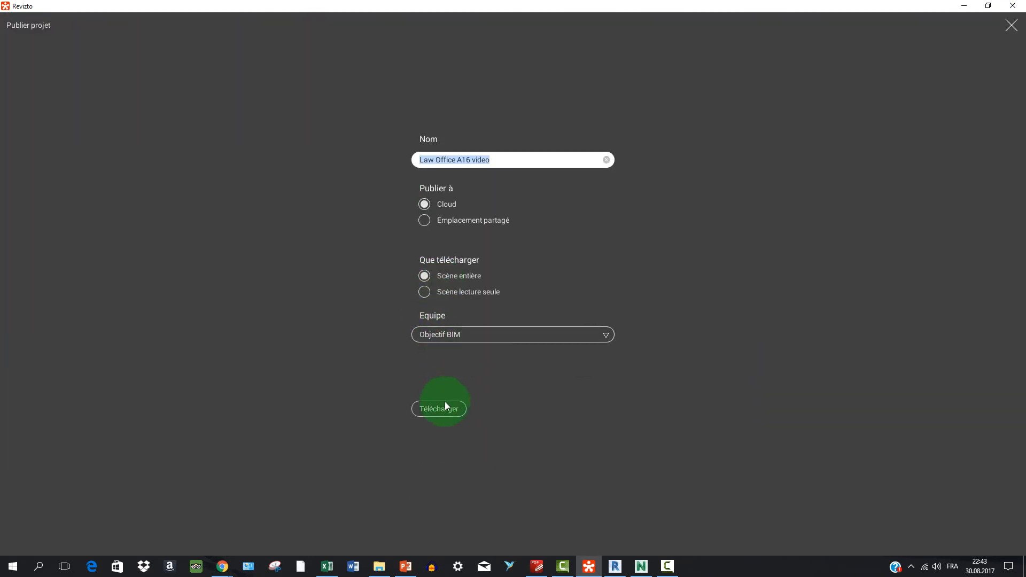
left_click(442, 409)
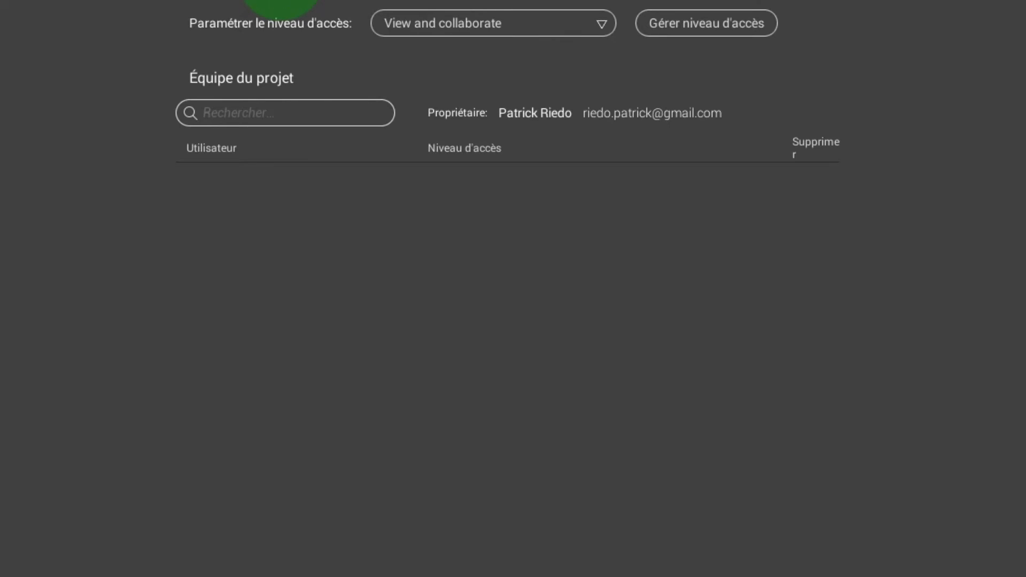
Invite a colleague to the project with the View and collaborate access level.
left_click(249, 2)
left_click(271, 22)
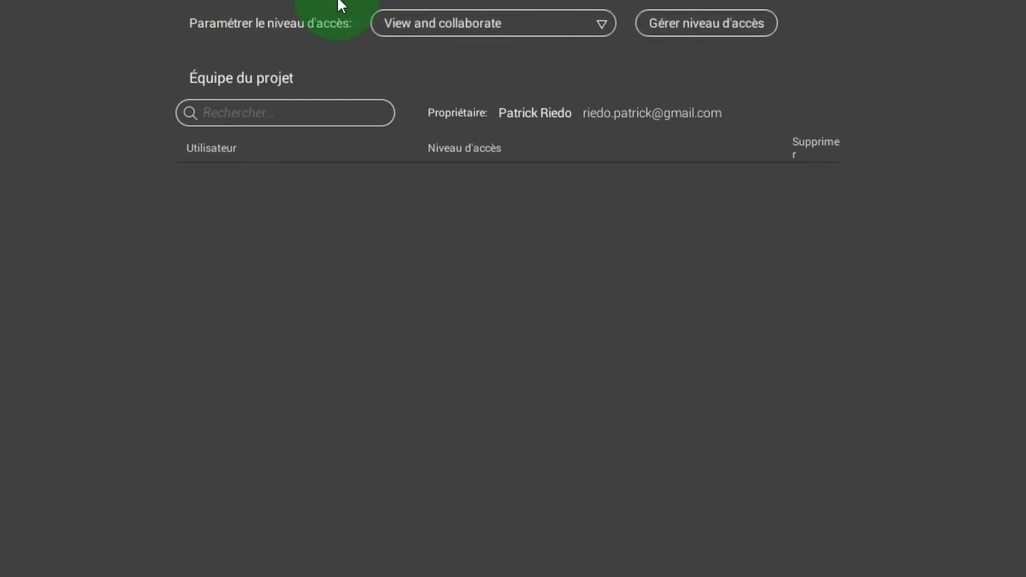
left_click(818, 2)
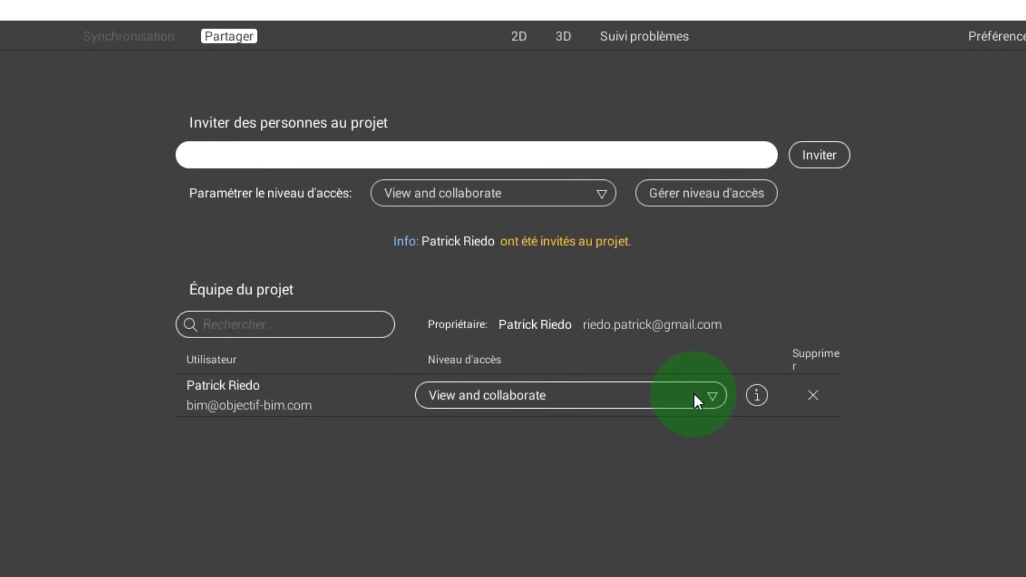
Review the access levels available for the invited member and examine the detailed rights of View and collaborate.
left_click(693, 225)
left_click(712, 395)
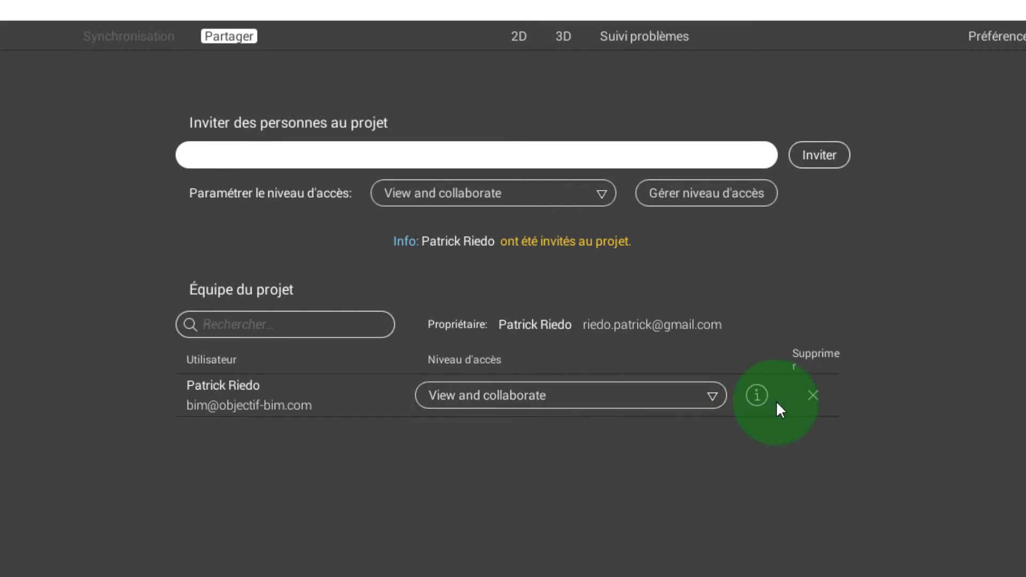
left_click(758, 396)
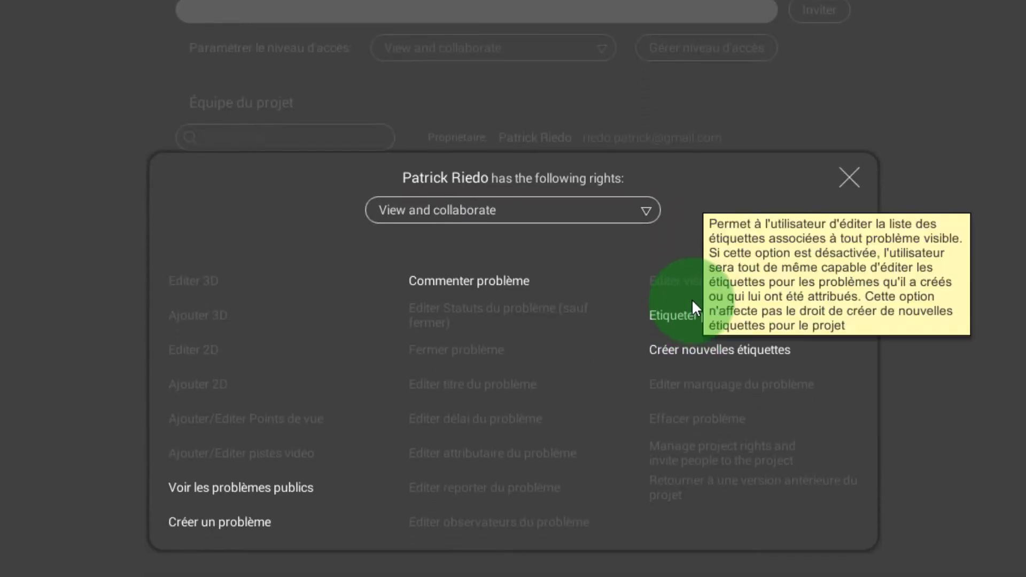
mouse_move(693, 303)
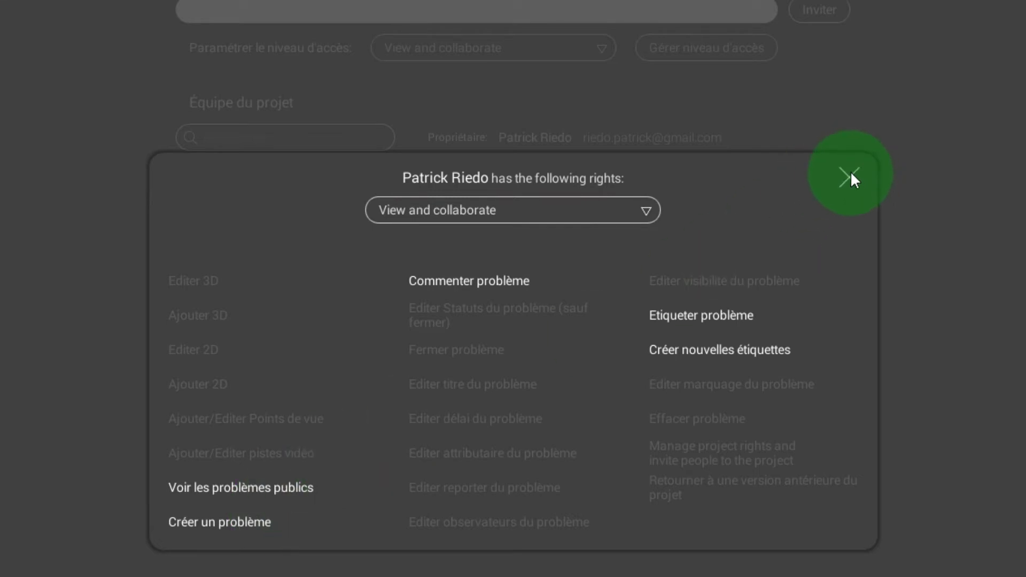
Change the invited member's access level to Edit content and collaborate, and examine the rights it grants.
left_click(653, 213)
left_click(512, 316)
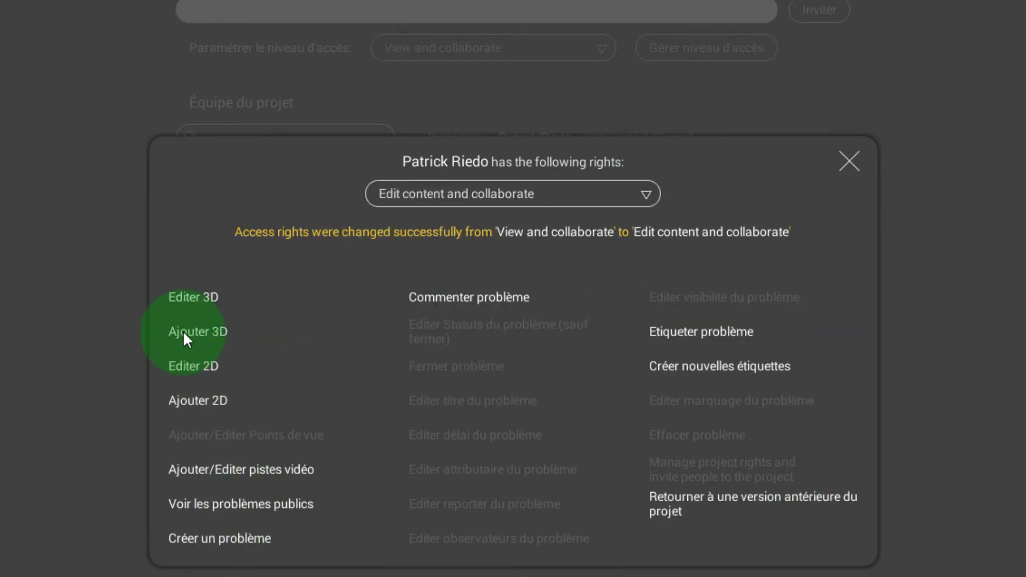
mouse_move(184, 337)
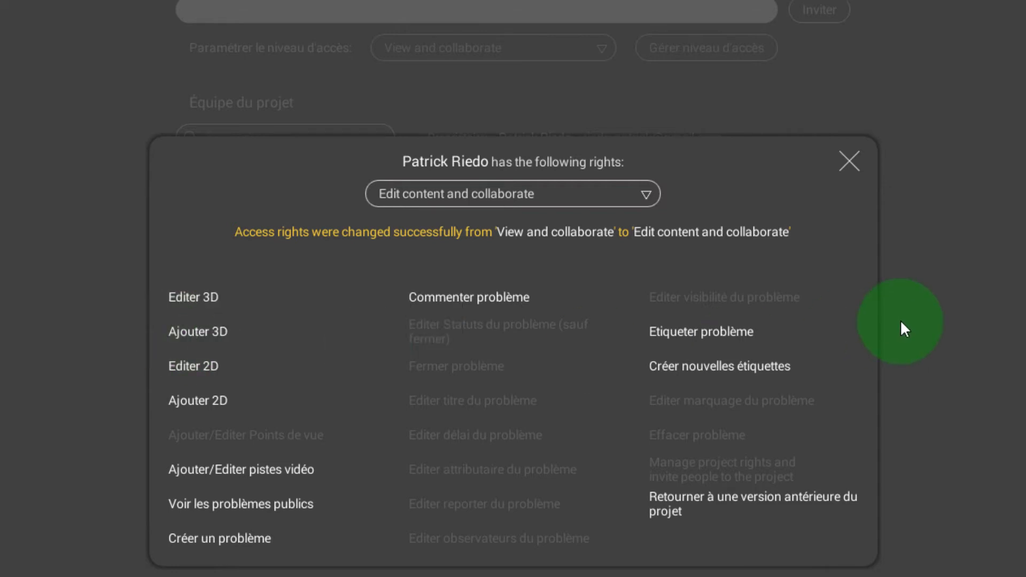
Set the invited member's access level to Administrate and close the rights overview.
left_click(607, 193)
left_click(416, 338)
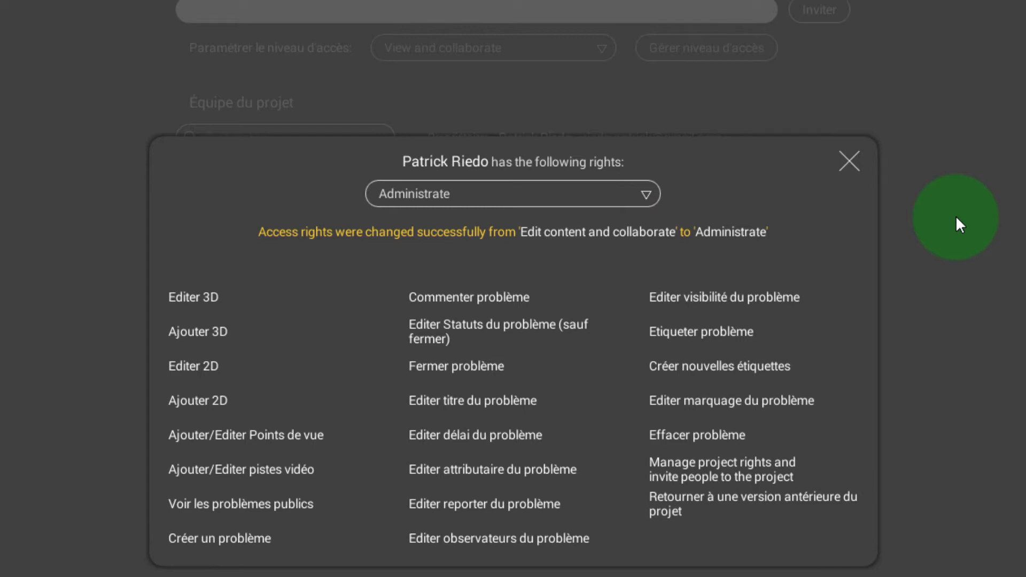
left_click(849, 160)
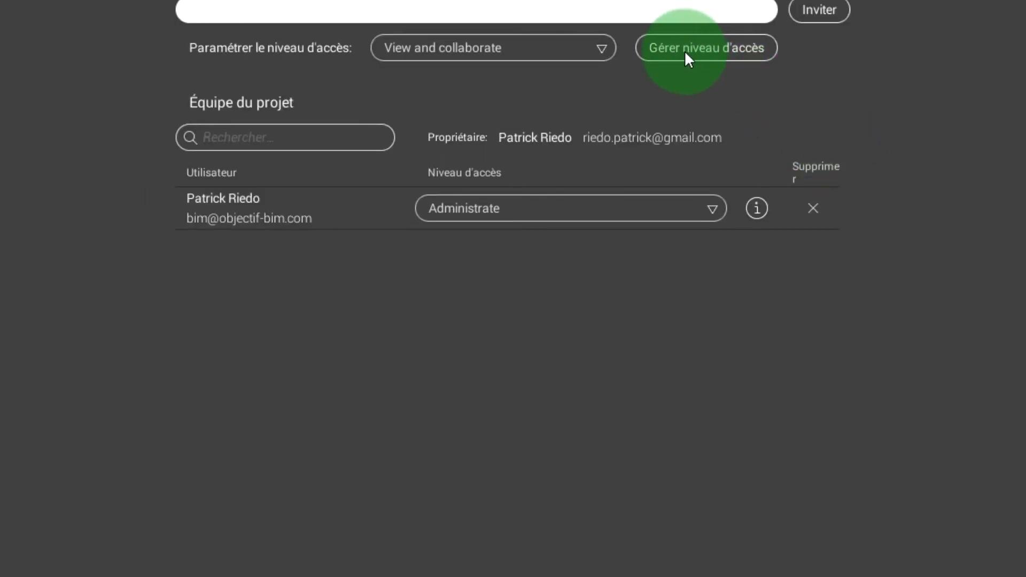
Examine the permitted actions of the View and collaborate access level, leave them unedited, and return to the 3D model.
left_click(653, 49)
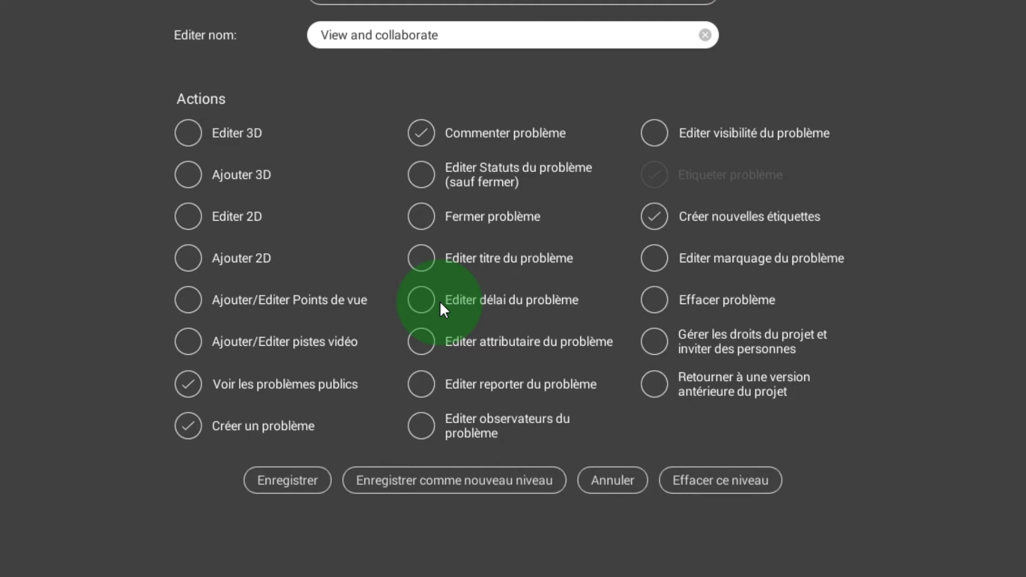
left_click(614, 480)
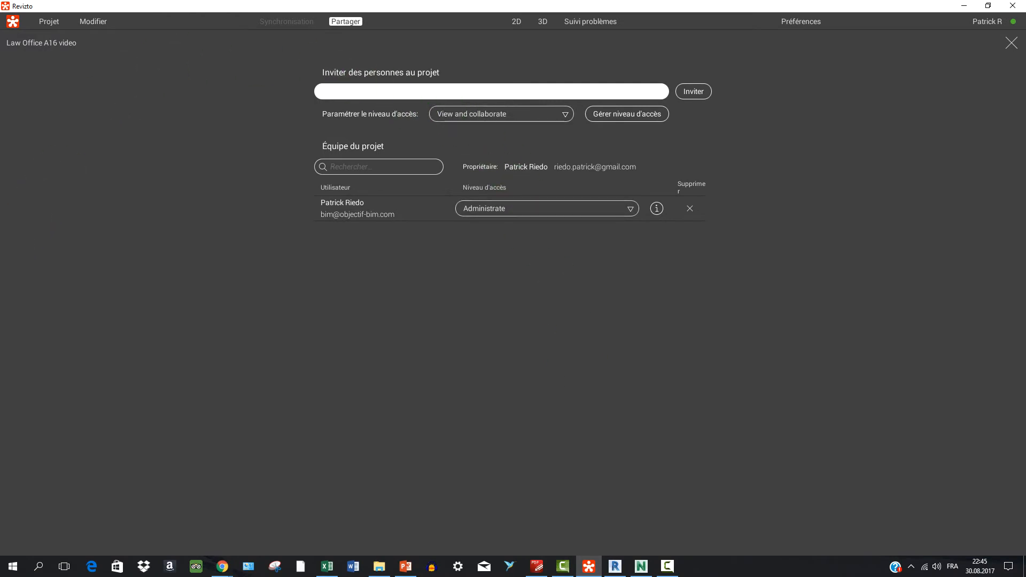
left_click(544, 23)
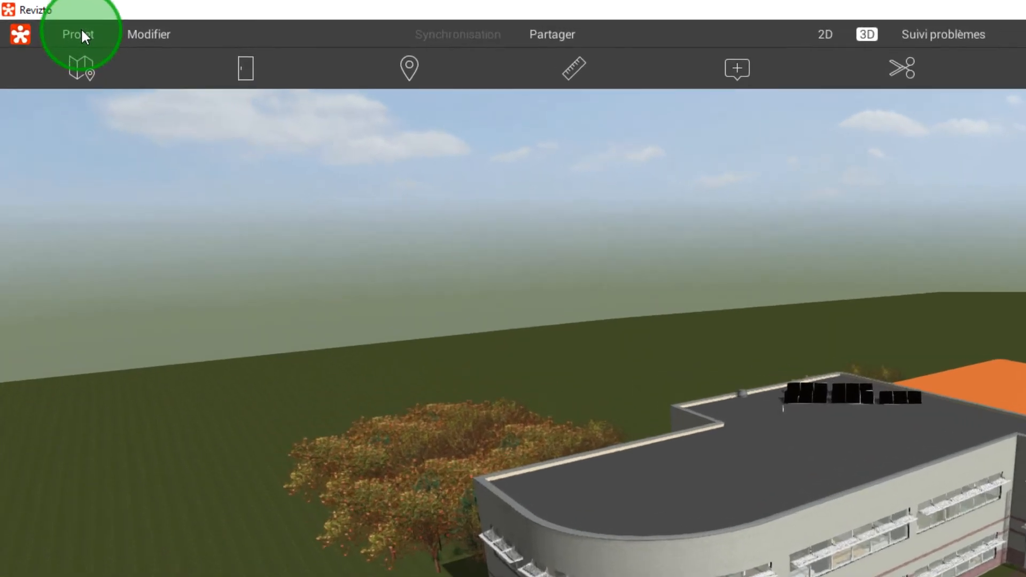
Review the project's revision history and its available file commands, and open the project properties.
left_click(49, 21)
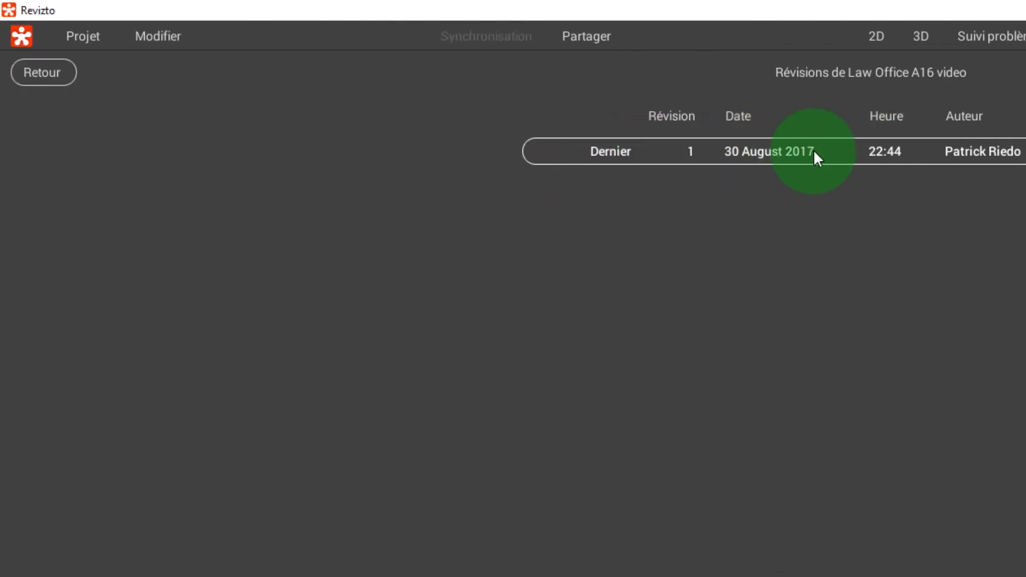
left_click(51, 68)
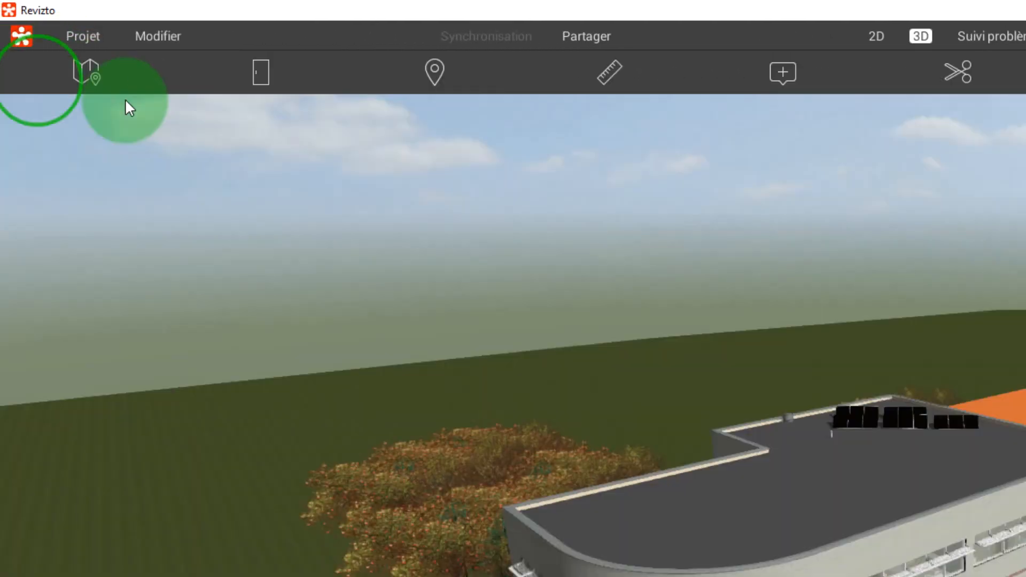
left_click(67, 37)
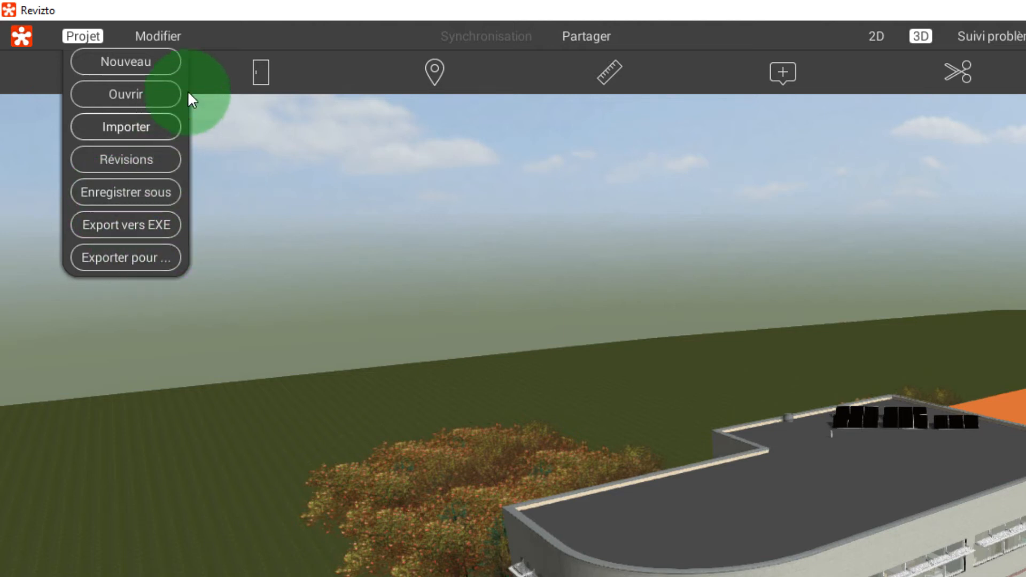
left_click(166, 34)
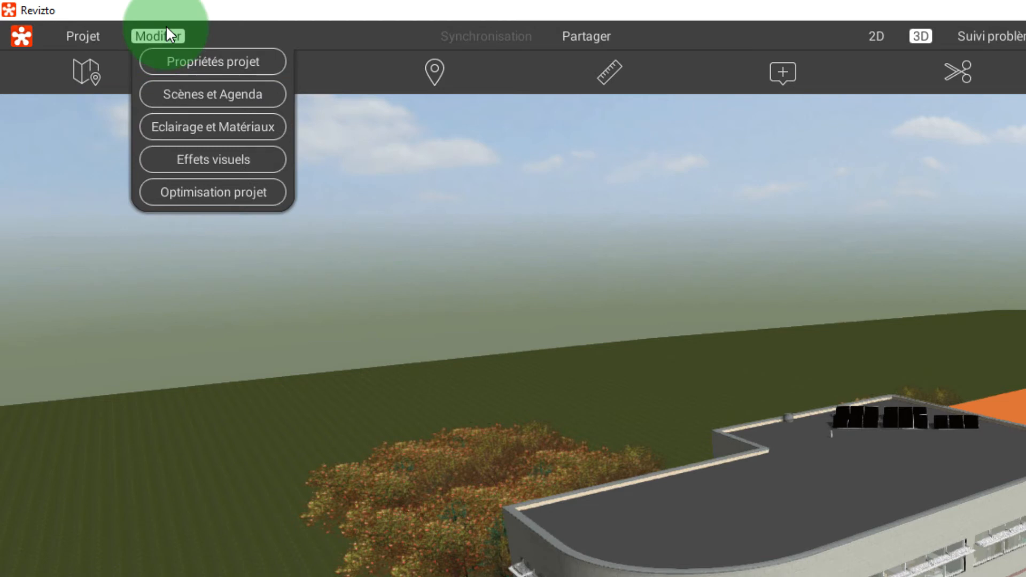
left_click(187, 61)
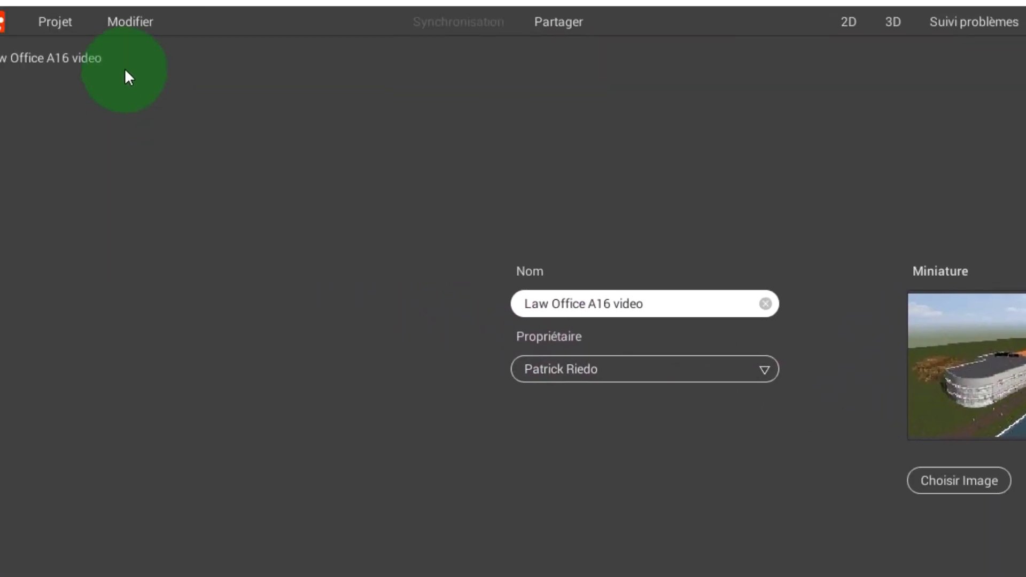
Open the project's scene and schedule settings and turn the synchronisation schedule off.
left_click(135, 23)
left_click(160, 78)
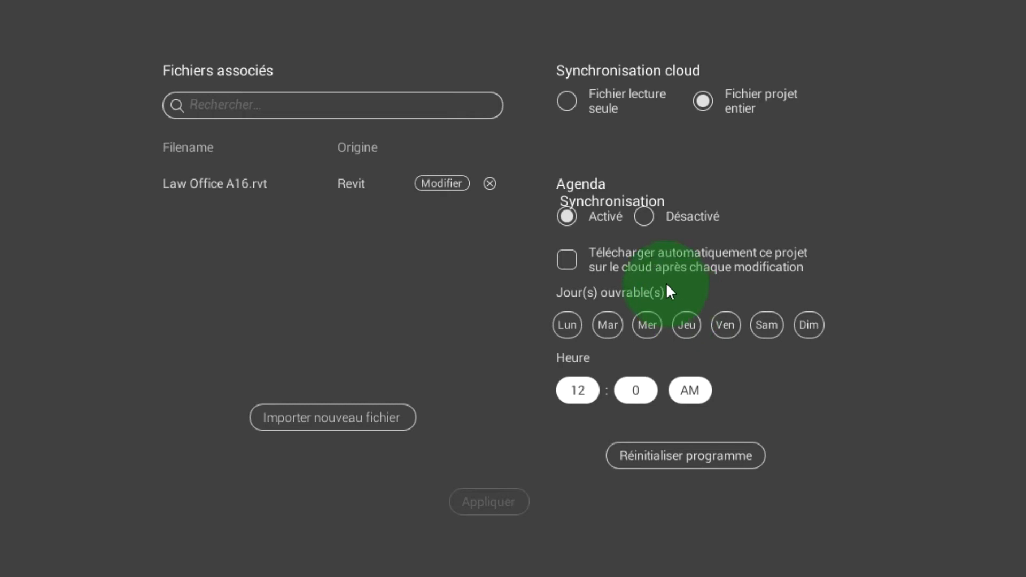
left_click(645, 217)
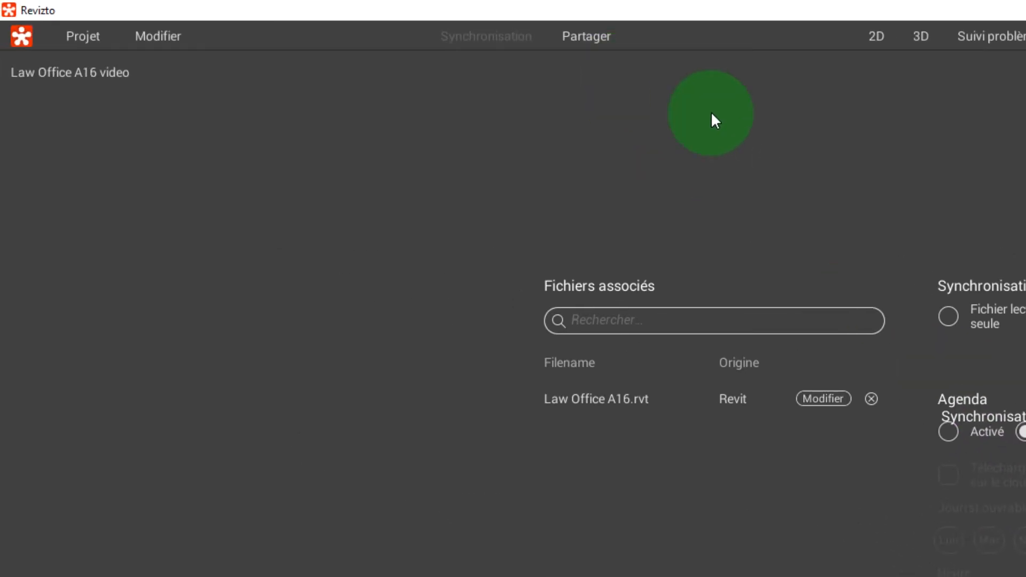
Examine the project's visual effects settings for sketch mode, real-time 3D shadows and watermark.
left_click(163, 39)
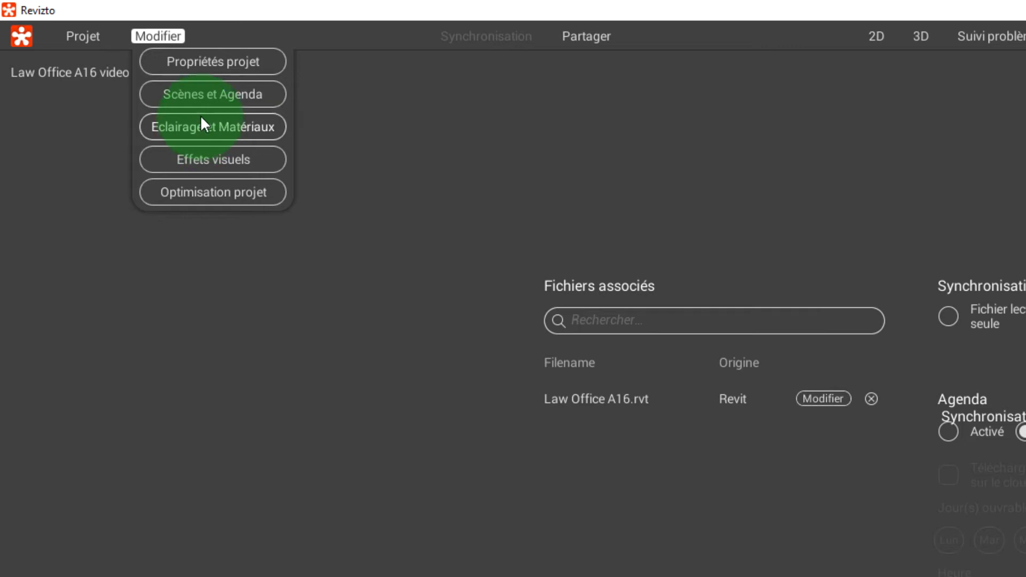
left_click(214, 158)
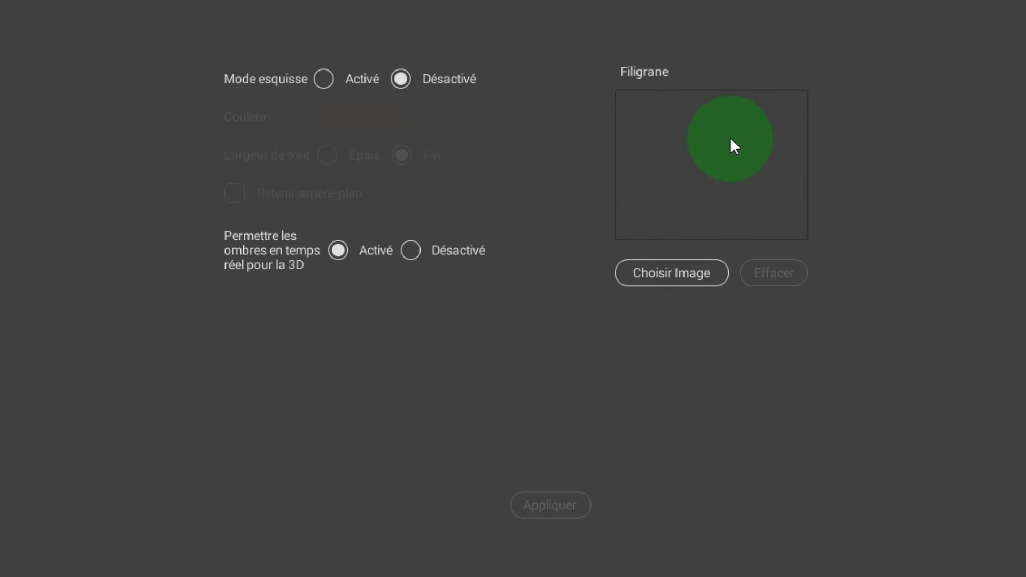
left_click(155, 34)
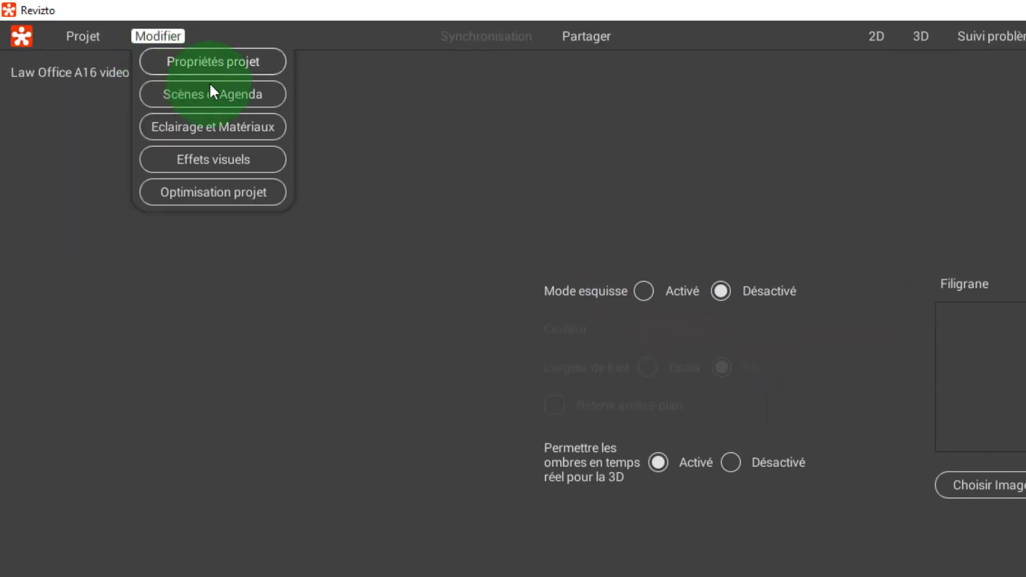
left_click(210, 158)
left_click(170, 30)
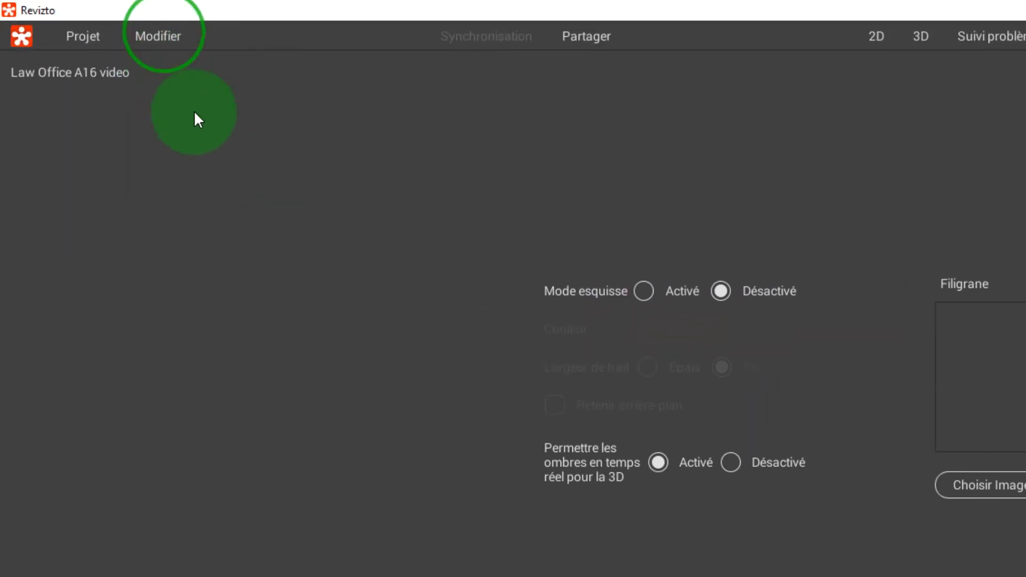
Examine the project's optimisation settings for cloud compression, textures and last-chance optimisation without changing them.
left_click(210, 192)
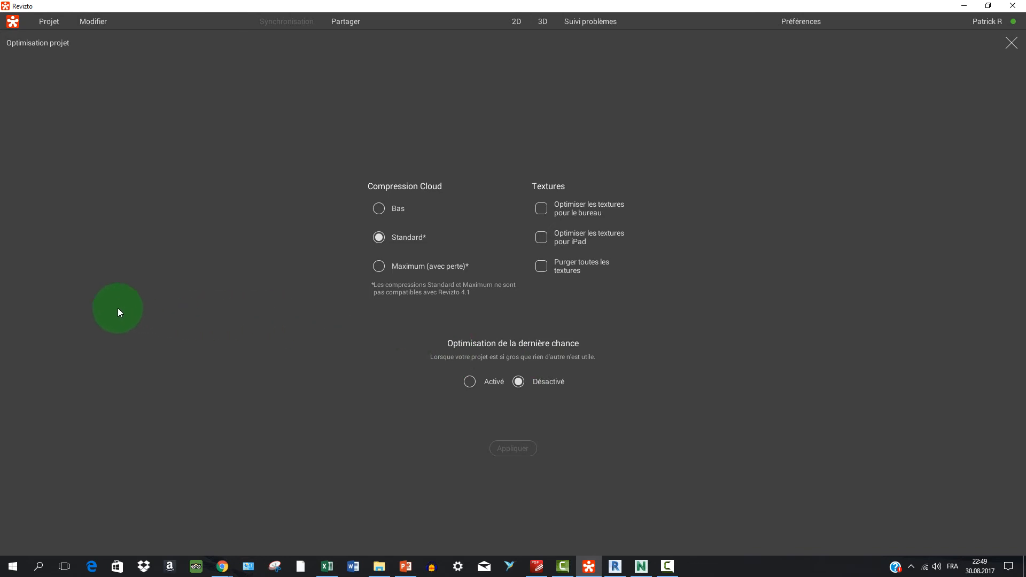
left_click(391, 224)
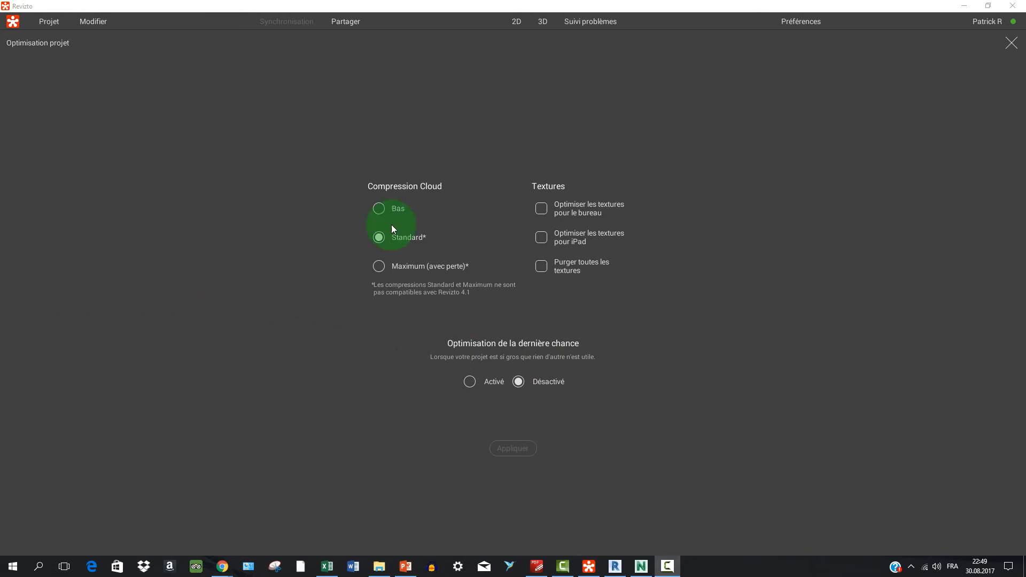
Open the 2D sheet A101 - LEVEL 1 FLOOR PLAN from the Law Office A16 folder.
left_click(514, 22)
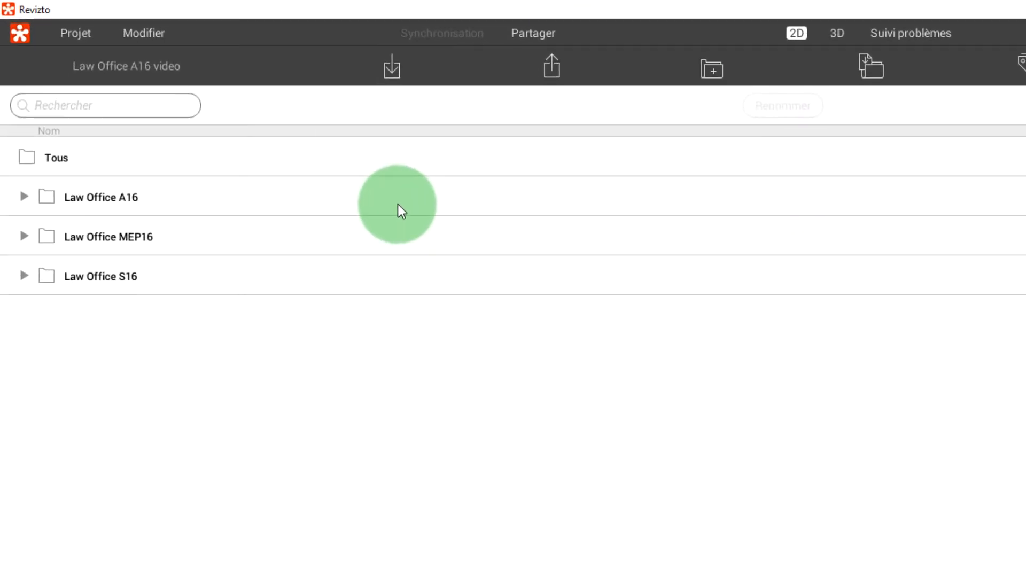
left_click(24, 196)
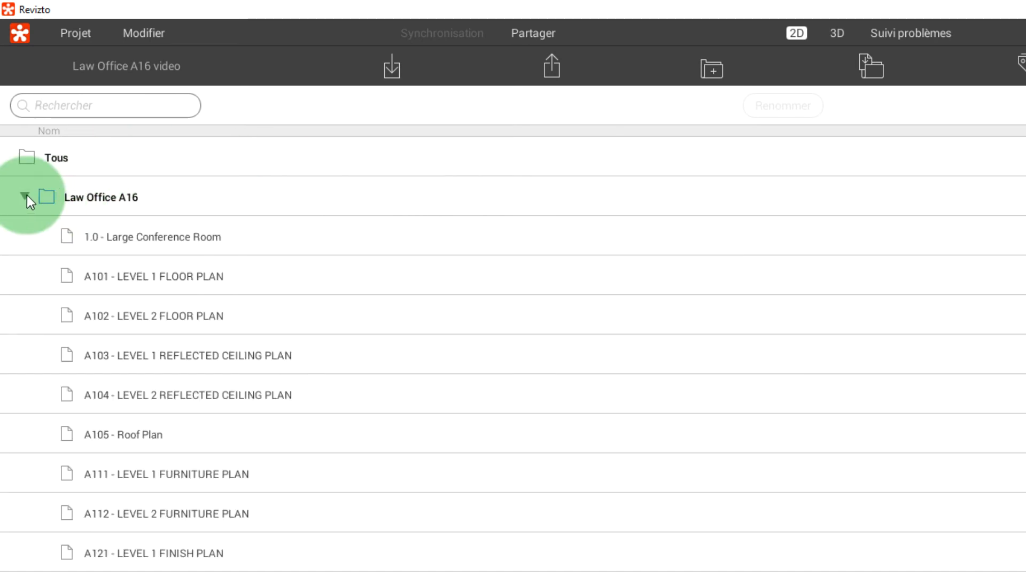
left_click(175, 275)
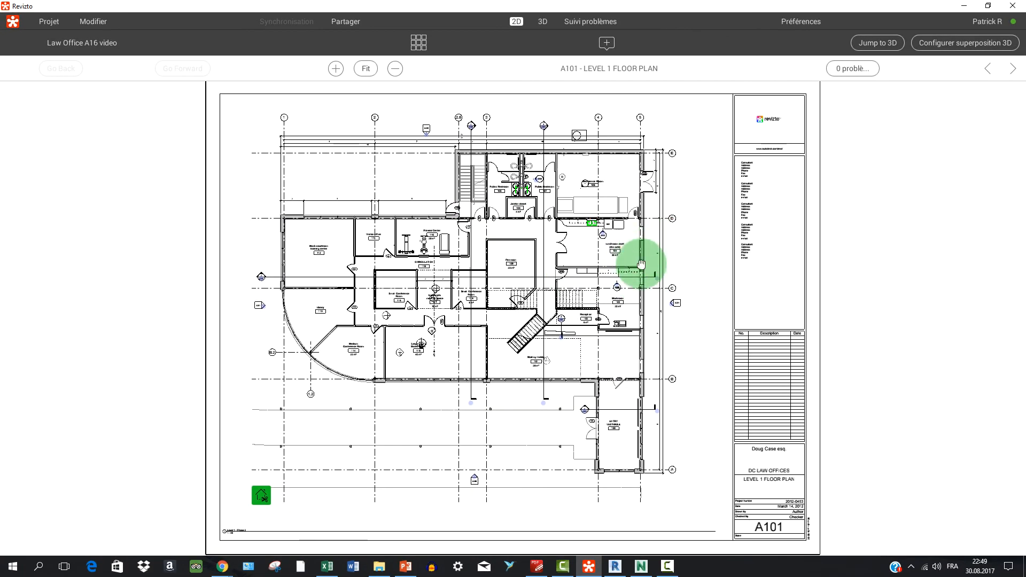
Show the level 1 floor plan overlaid on the sectioned 3D model and inspect its rooms up close.
left_click(260, 495)
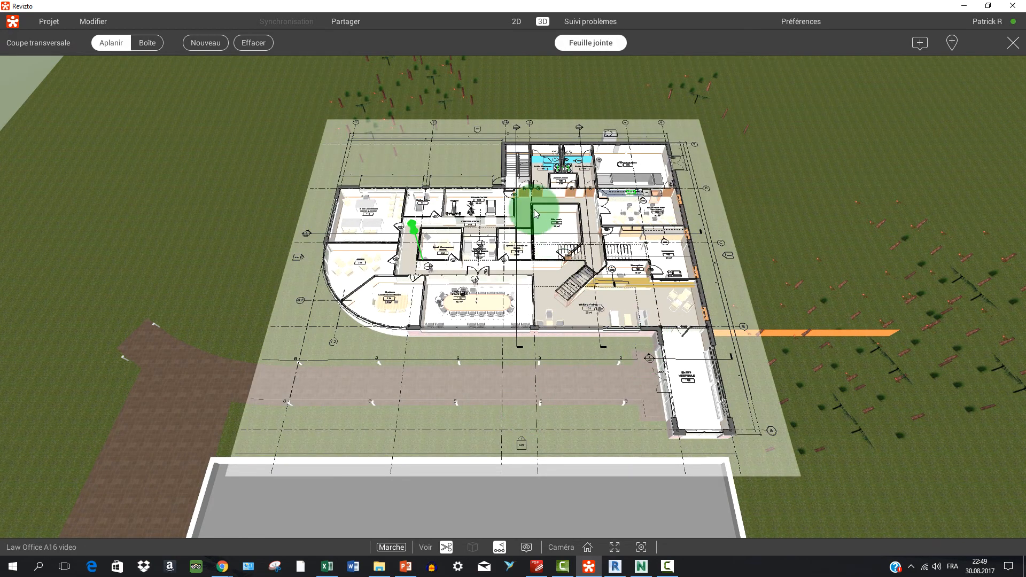
scroll(479, 249, "up", 5)
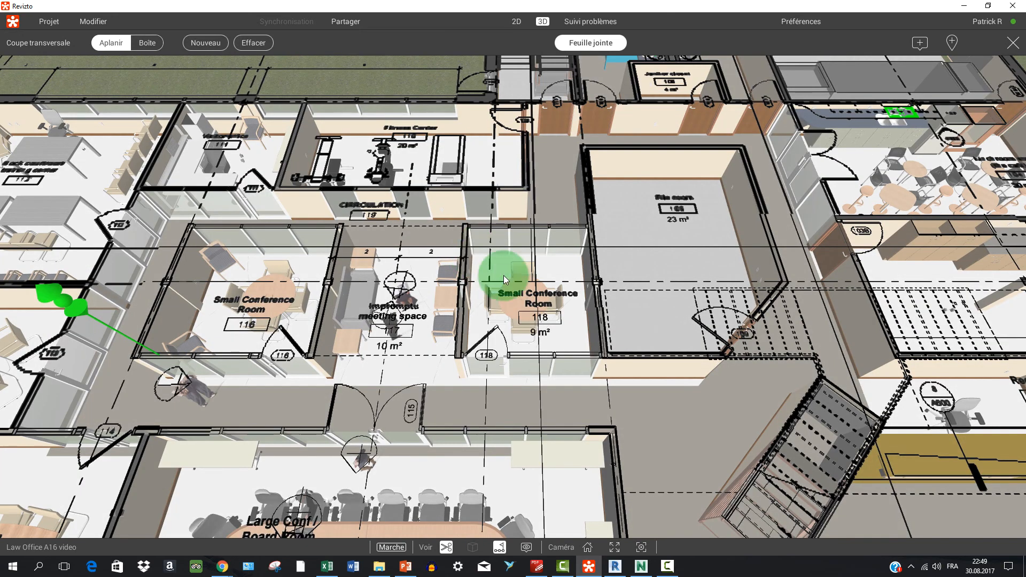
scroll(600, 280, "down", 5)
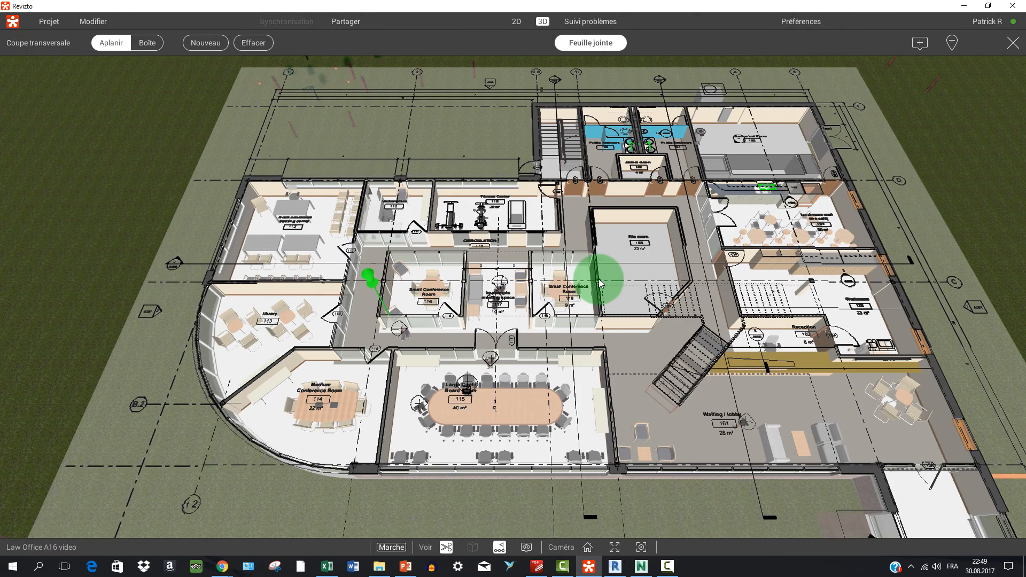
Return to the 2D sheet list and open sheet A600 - DETAILS.
left_click(516, 21)
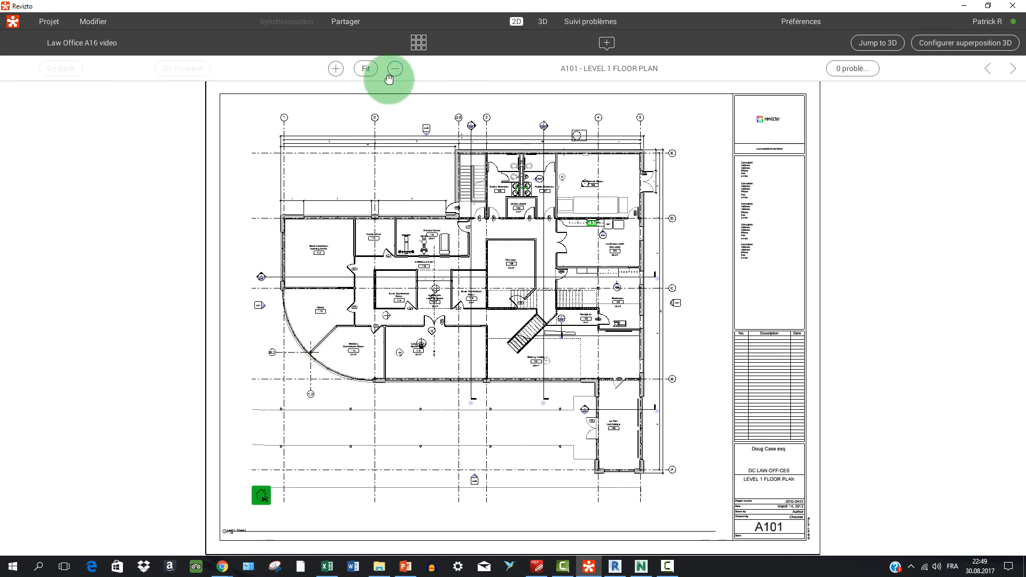
left_click(418, 43)
scroll(306, 222, "down", 3)
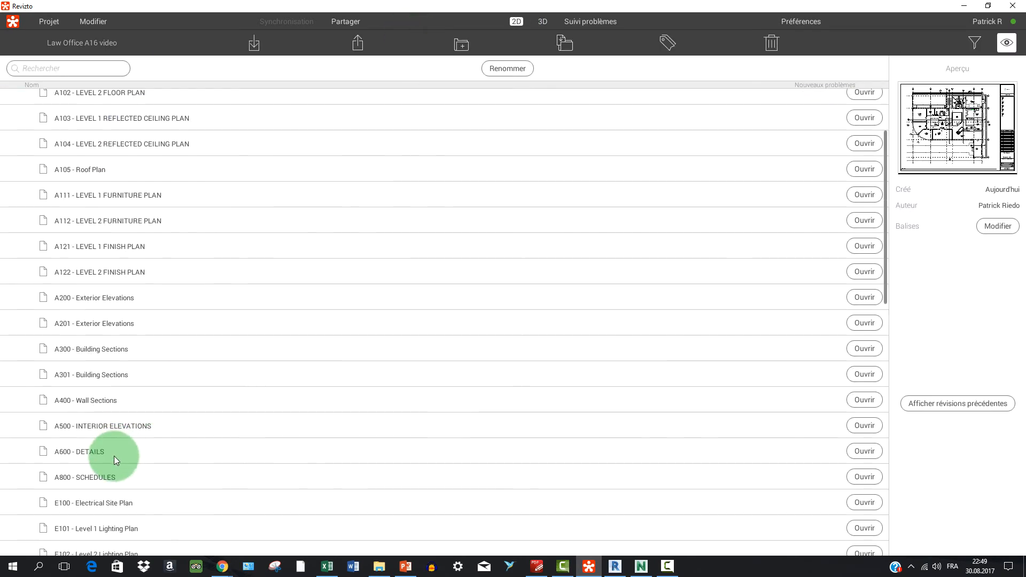
left_click(81, 451)
double_click(80, 451)
Show the reception desk detail overlaid in 3D, leave the cross-section settings and inspect the detail closely.
left_click(577, 361)
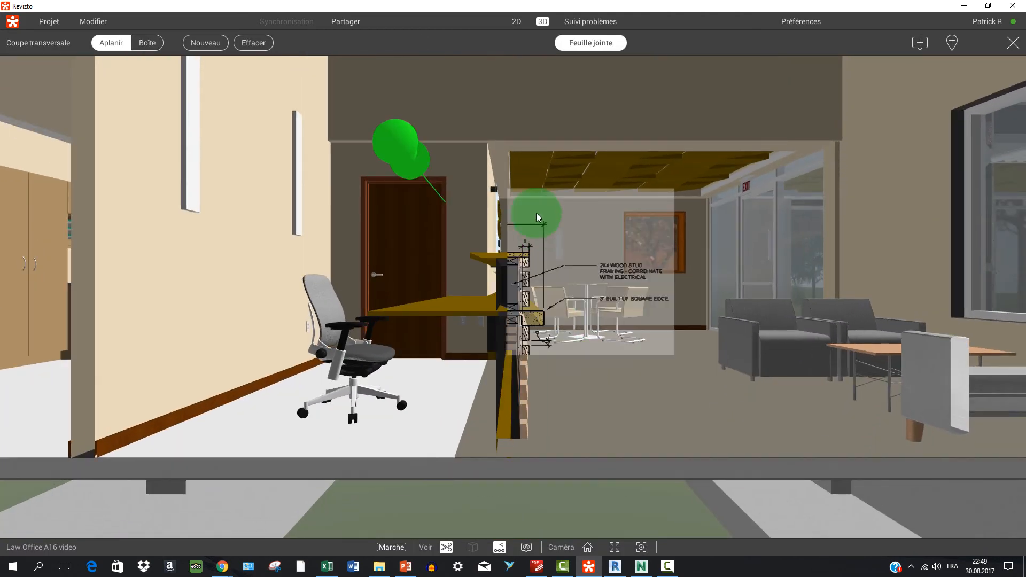
left_click(1013, 43)
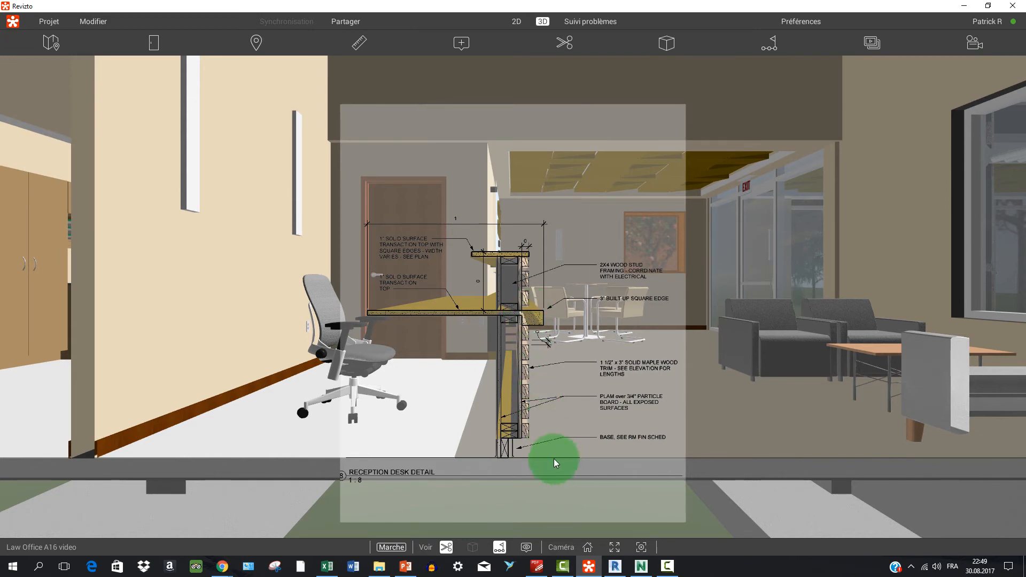
scroll(553, 459, "up", 3)
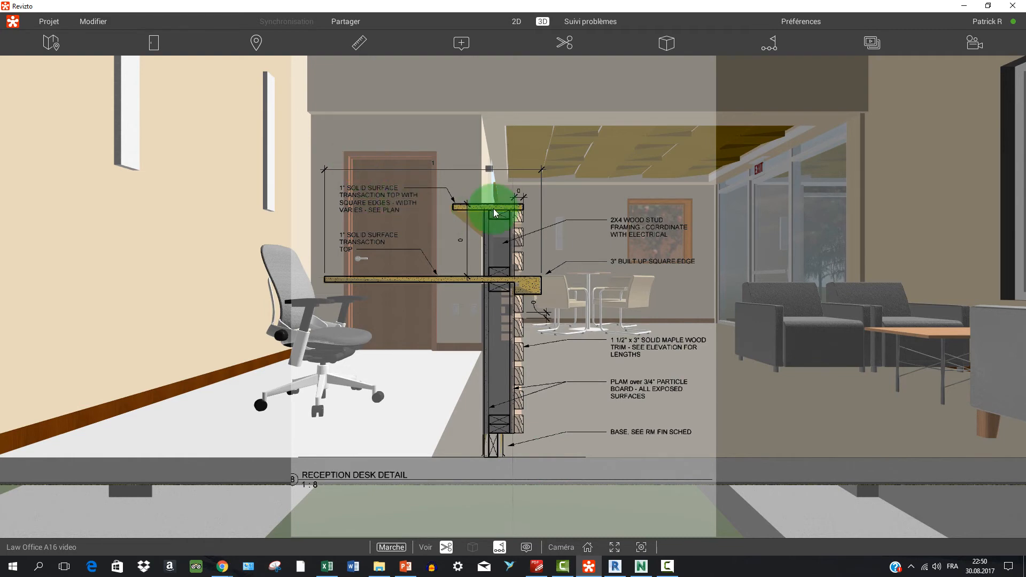
Revisit the A600 sheet and the 2D sheet list, and return to the 3D model's home view.
left_click(516, 22)
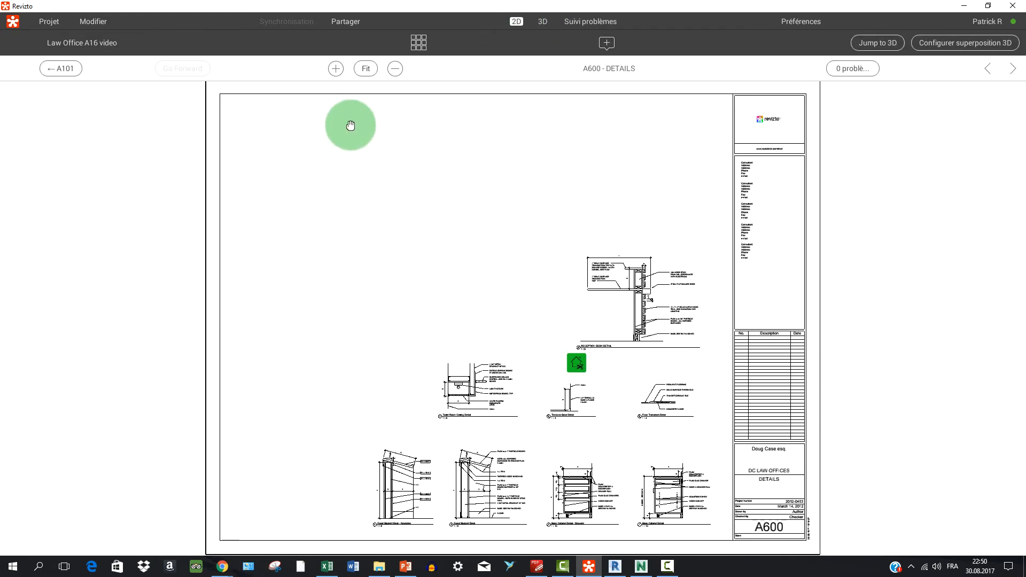
left_click(418, 42)
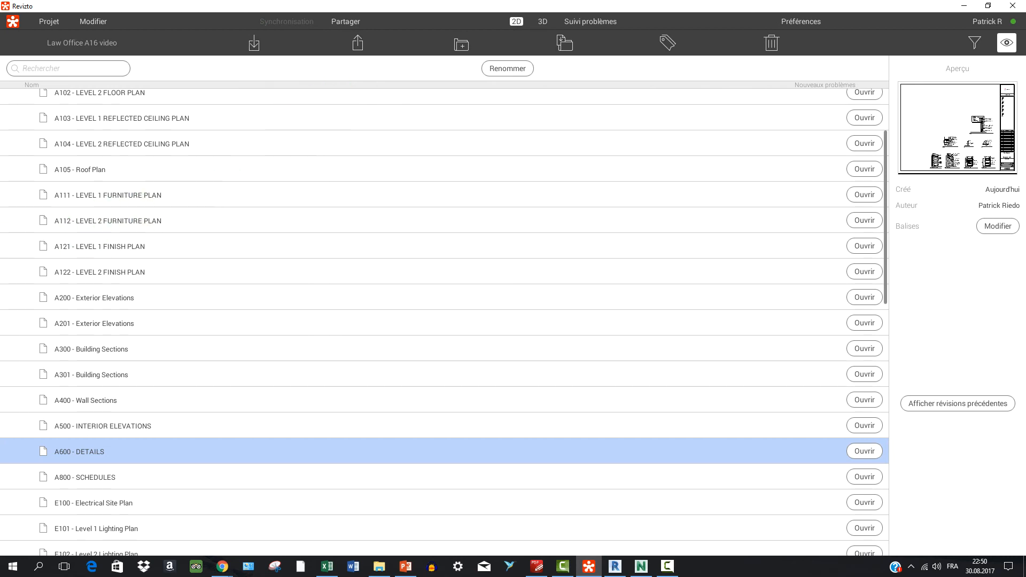
key("F10")
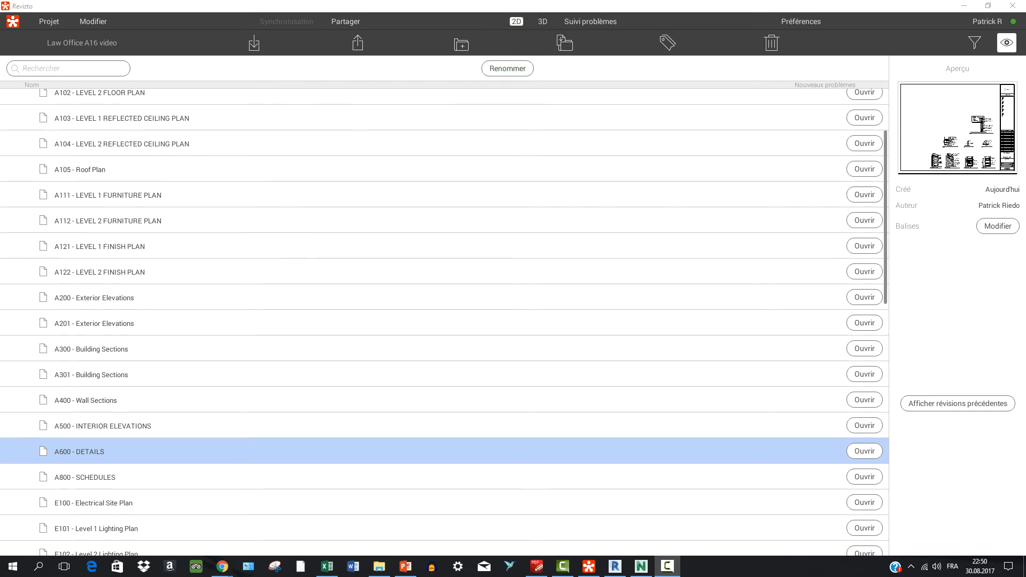
left_click(542, 21)
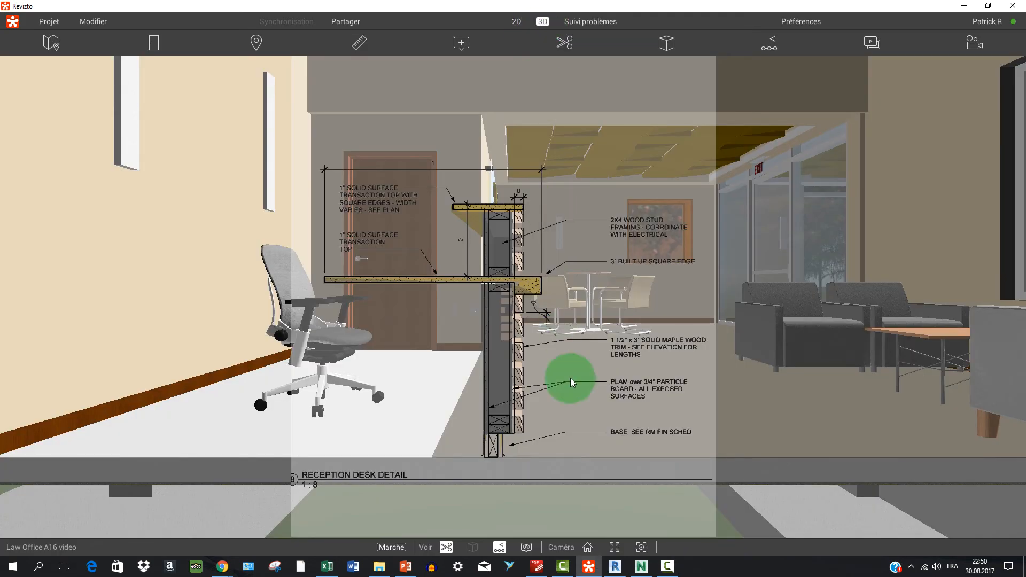
left_click(588, 547)
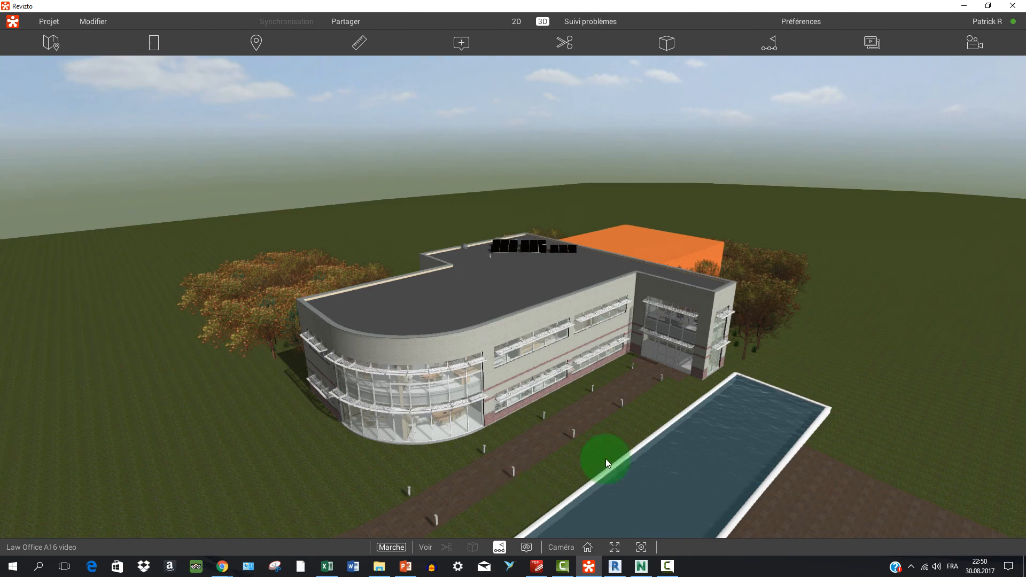
Start a new issue on a close view of the building corner and position its marker on the upper awning.
scroll(728, 297, "up", 3)
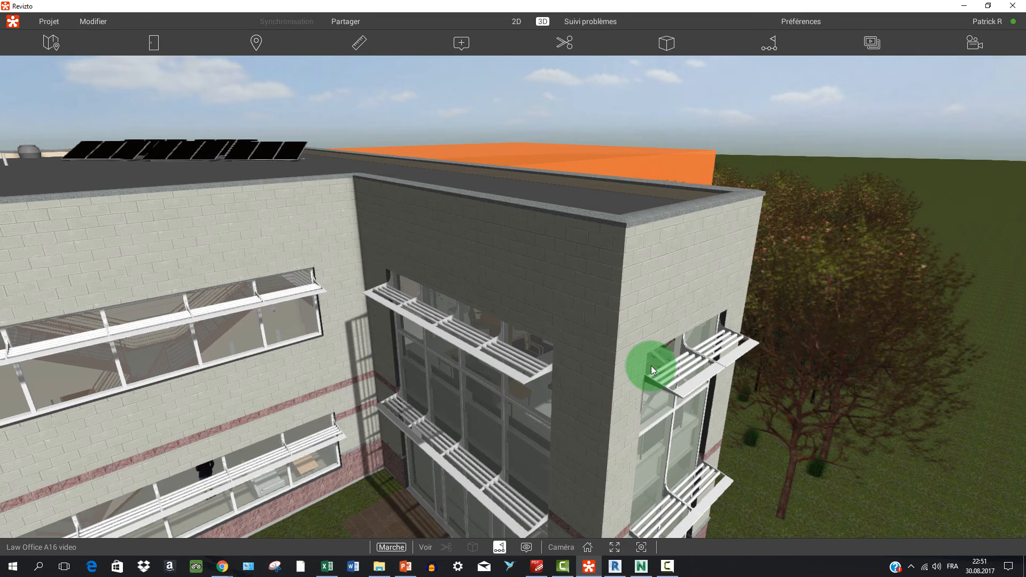
left_click(451, 50)
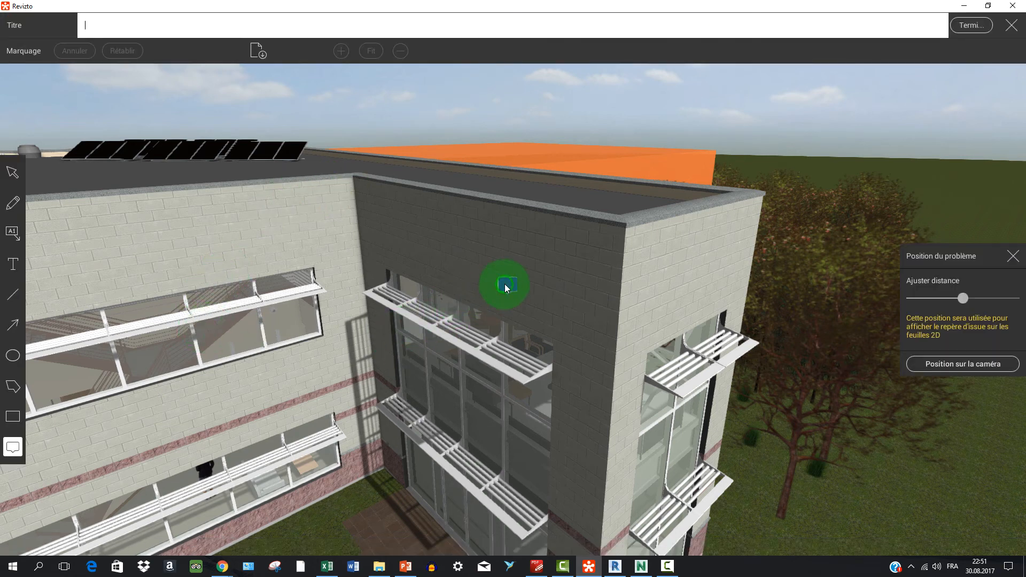
mouse_move(507, 287)
left_mouse_down()
mouse_move(464, 323)
mouse_move(448, 318)
mouse_move(457, 310)
left_mouse_up()
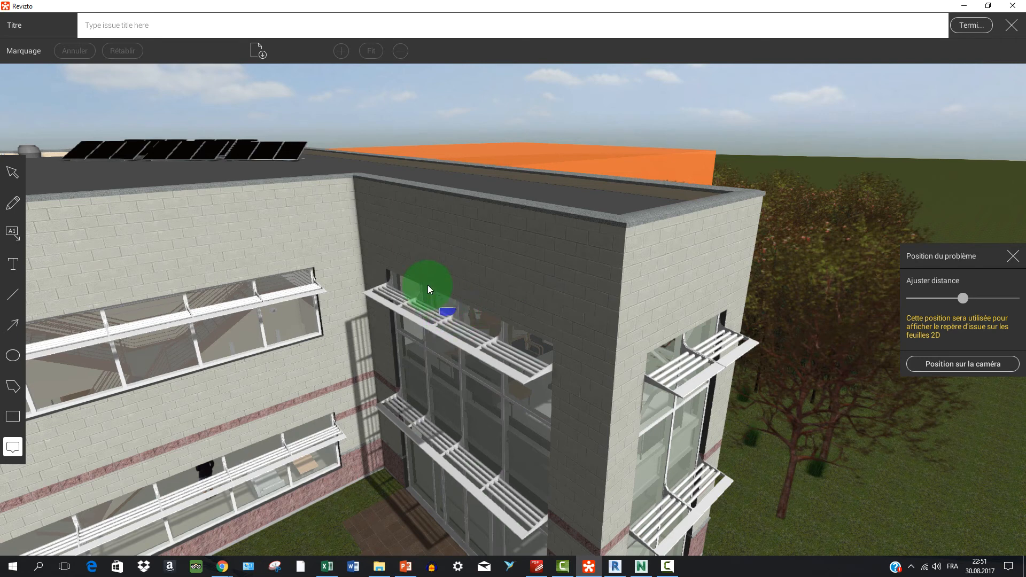
Add a text callout reading "changer auvent" with its arrow pointing at the upper awning.
left_click(13, 232)
left_click_drag(474, 307, 358, 260)
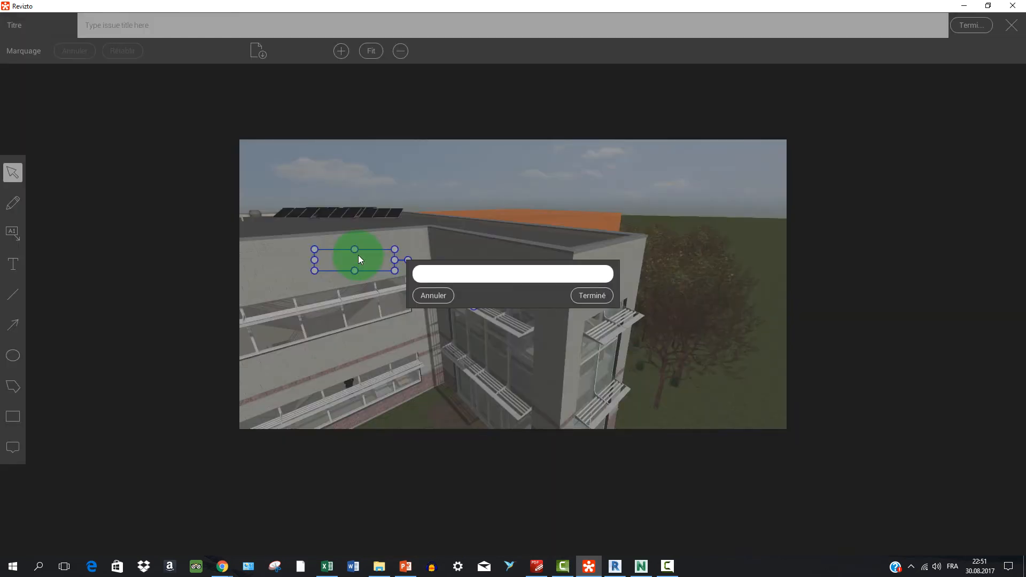
type("changer auvent")
left_click(592, 296)
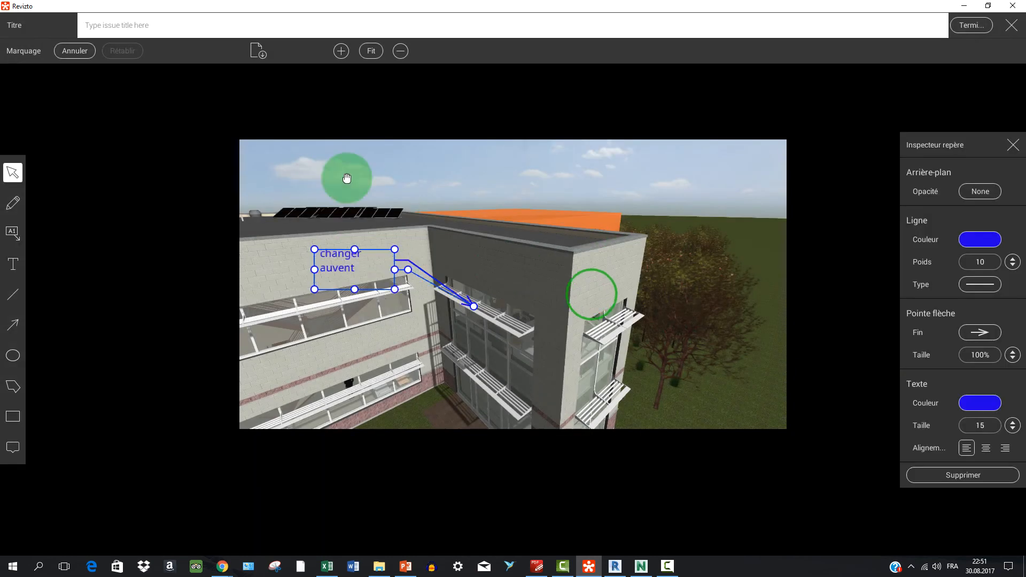
Title the issue "auvent" and finish creating it.
left_click(145, 27)
type("auvent")
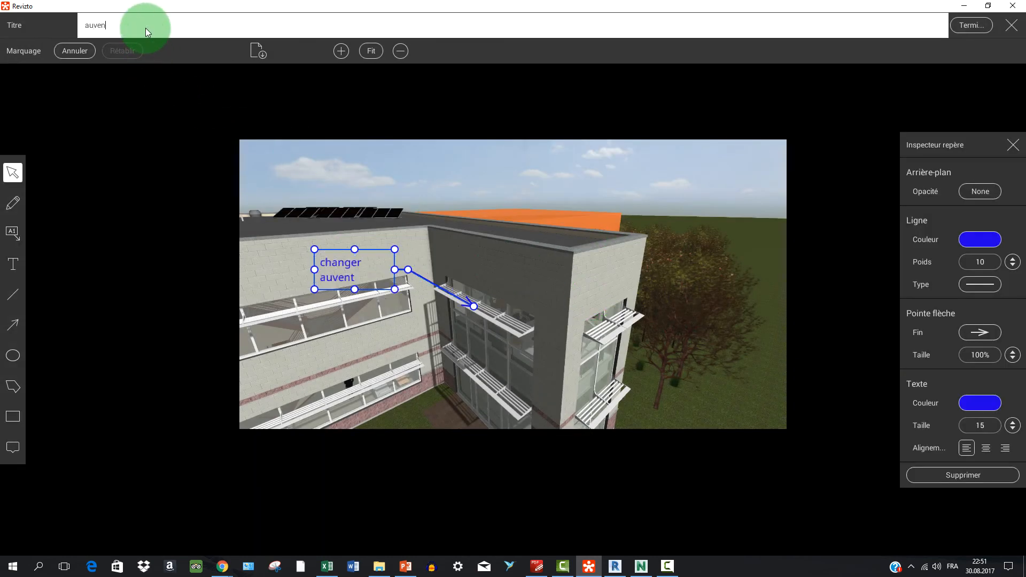
left_click(971, 25)
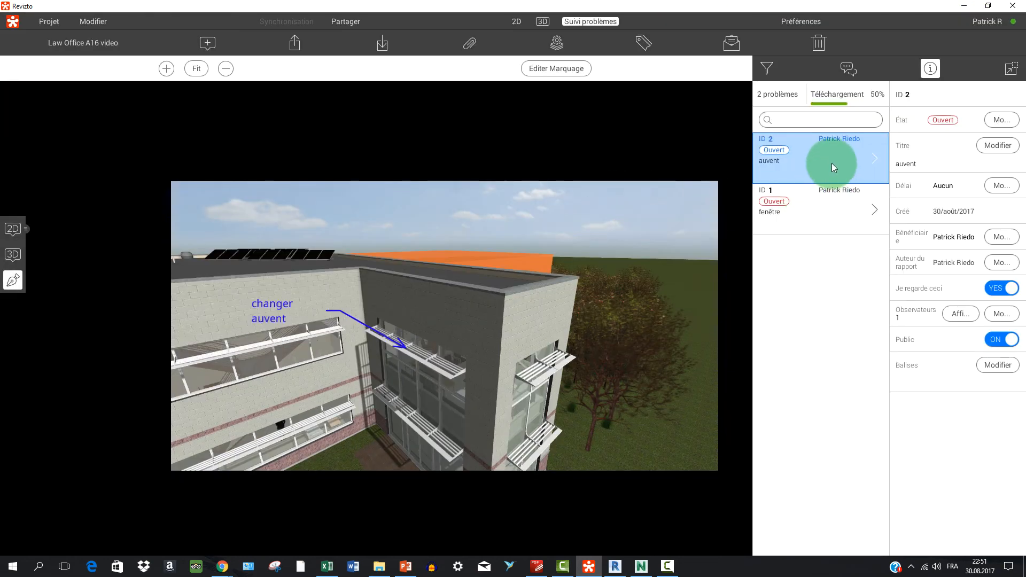
Display the auvent issue's comment history and review its available states, keeping the state at Ouvert.
left_click(832, 163)
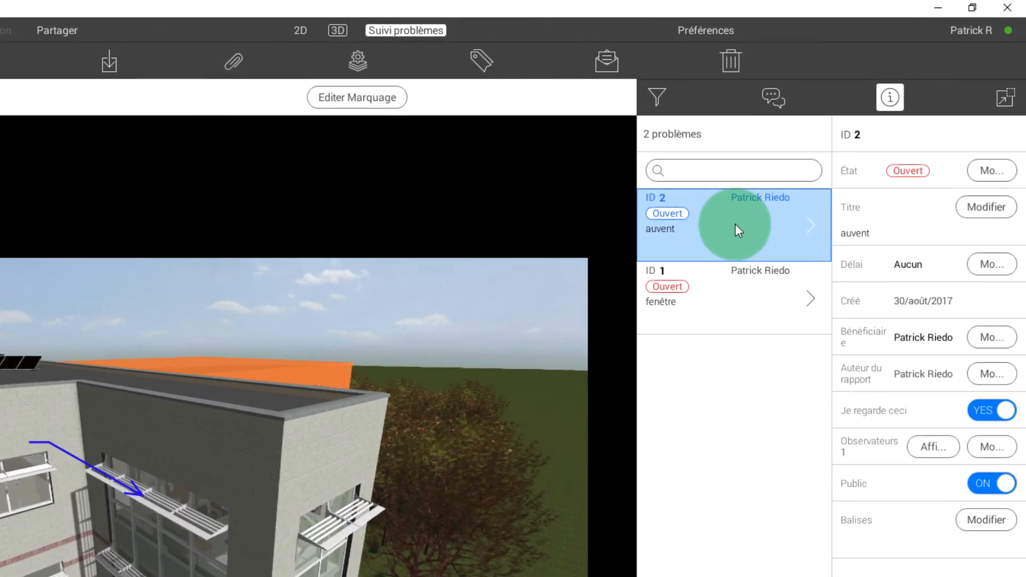
left_click(775, 97)
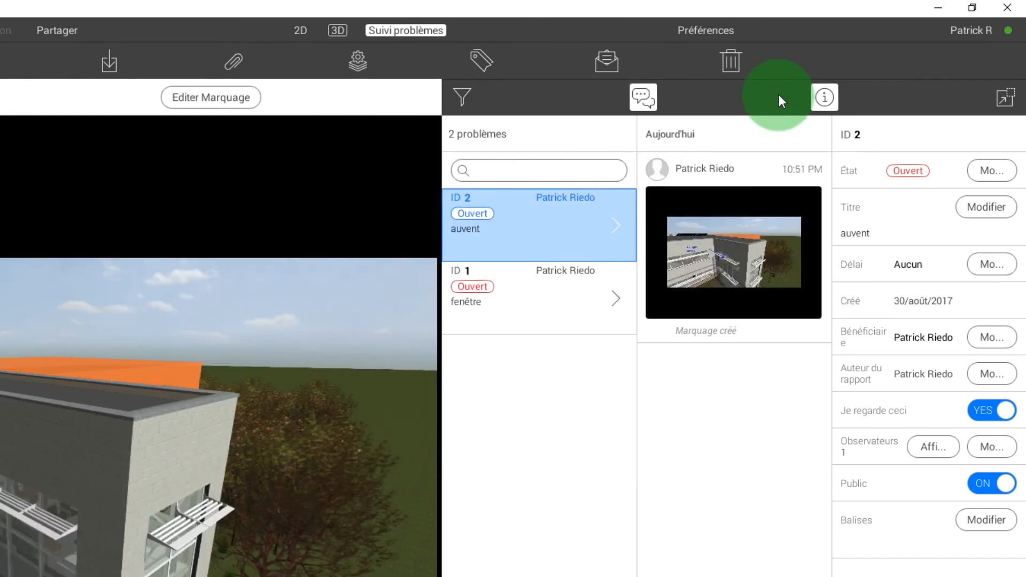
left_click(797, 169)
left_click(697, 265)
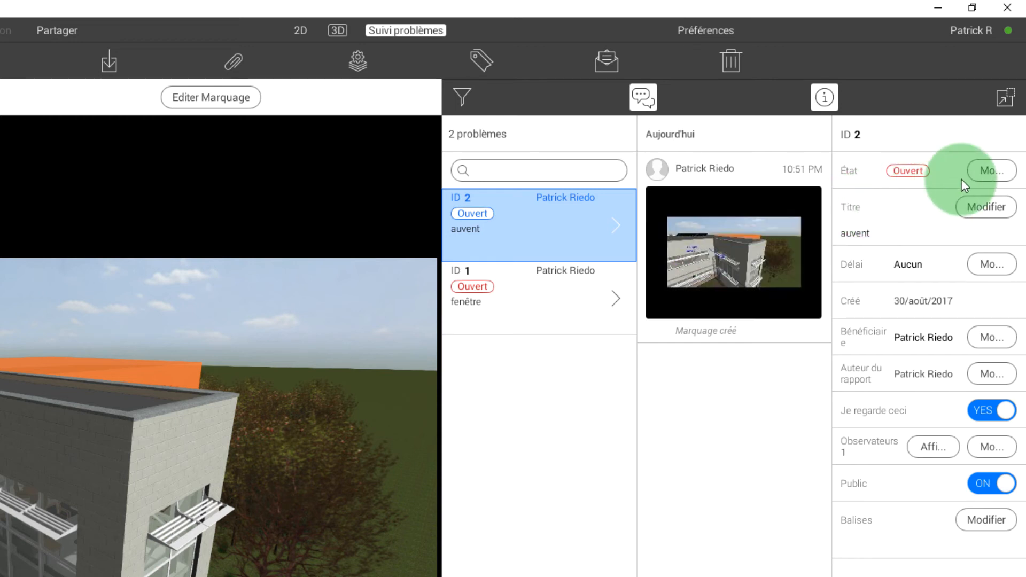
left_click(985, 171)
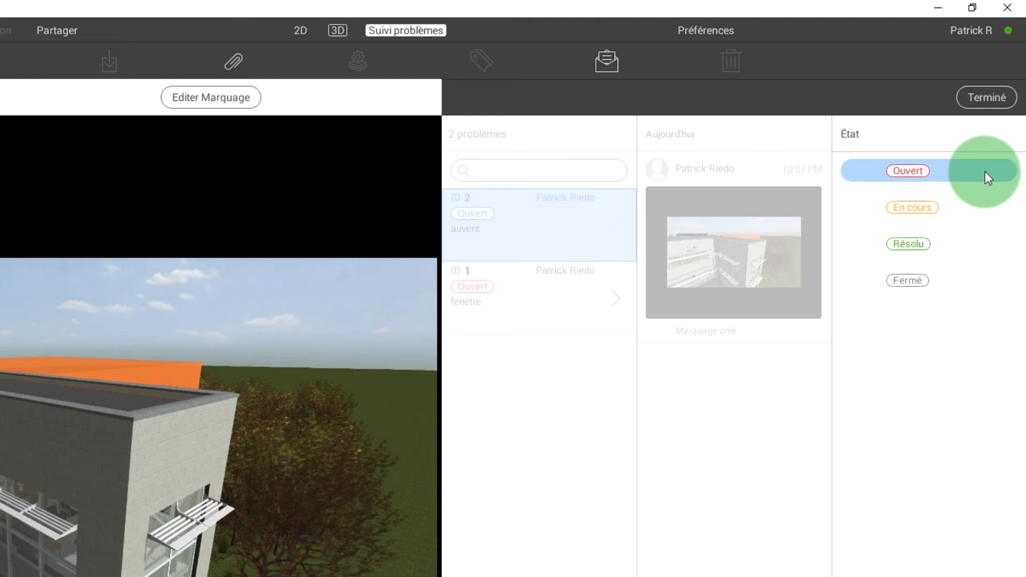
left_click(974, 100)
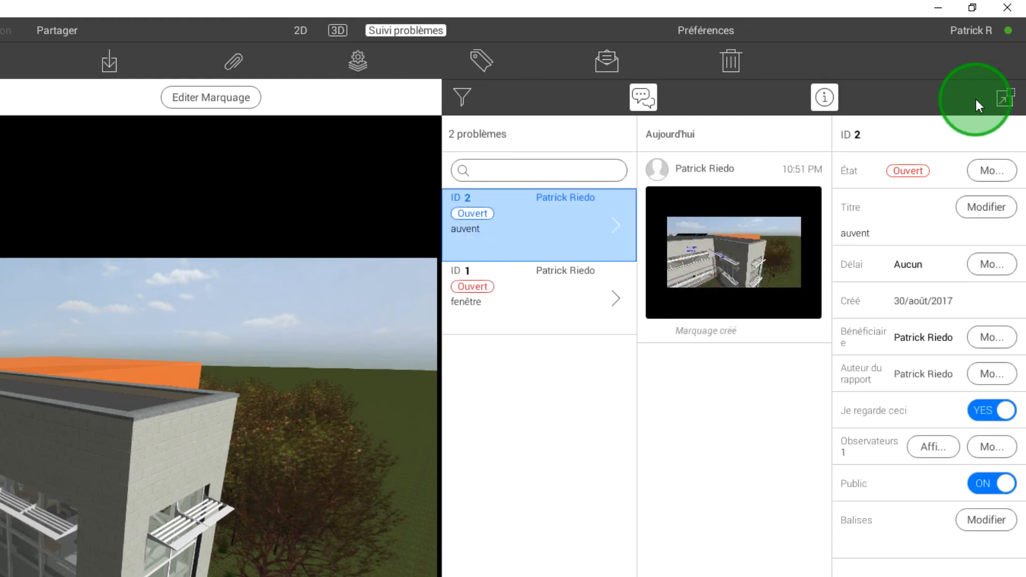
Set the auvent issue's deadline to 31 August 2017.
left_click(988, 268)
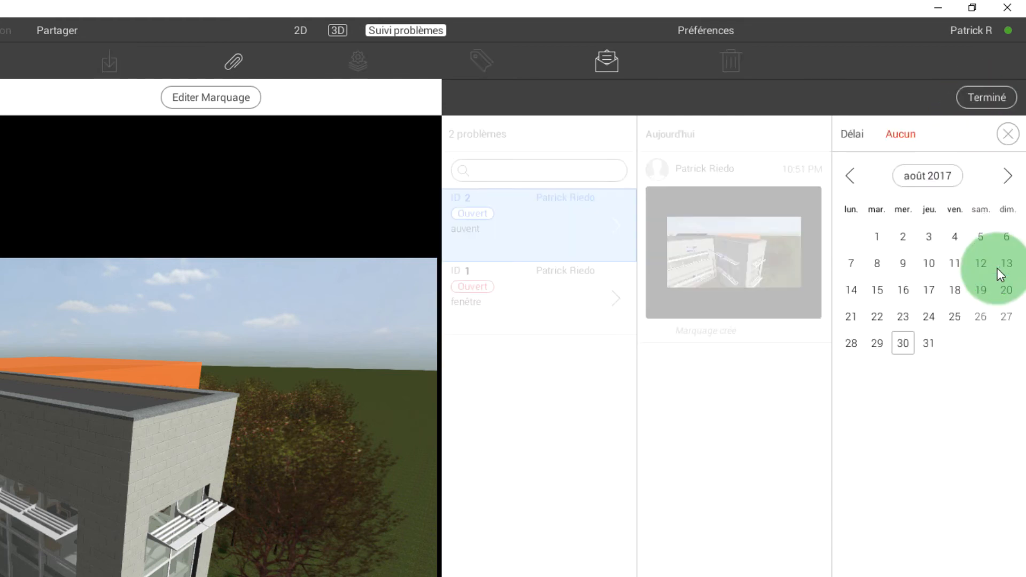
left_click(926, 343)
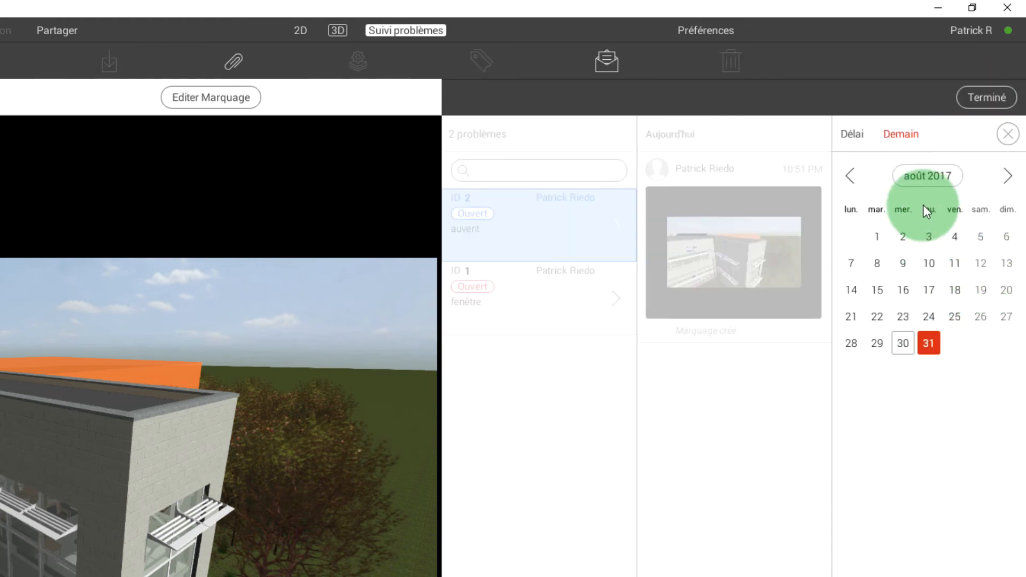
left_click(968, 100)
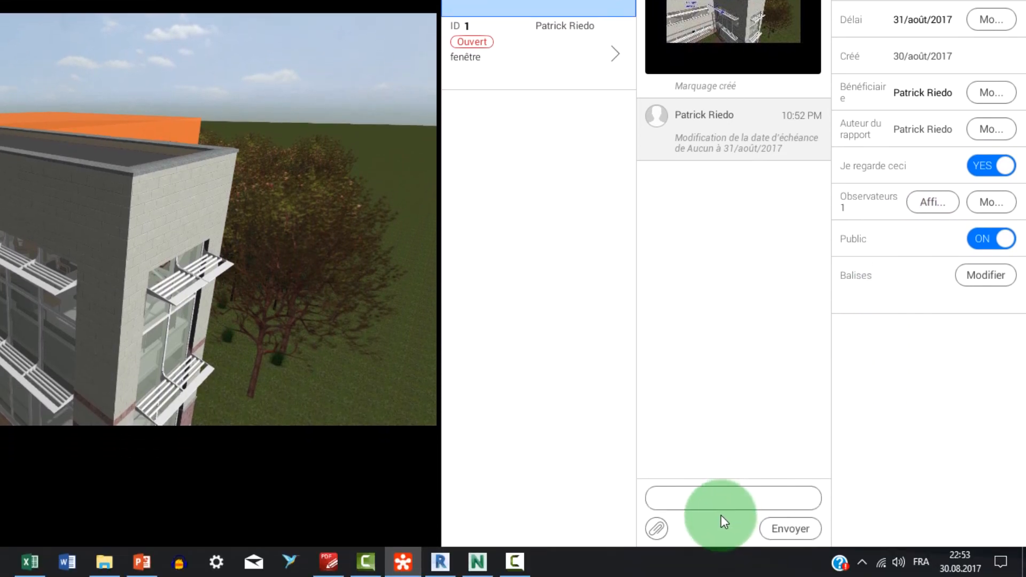
Post the comment "commentaire" on the auvent issue.
left_click(716, 496)
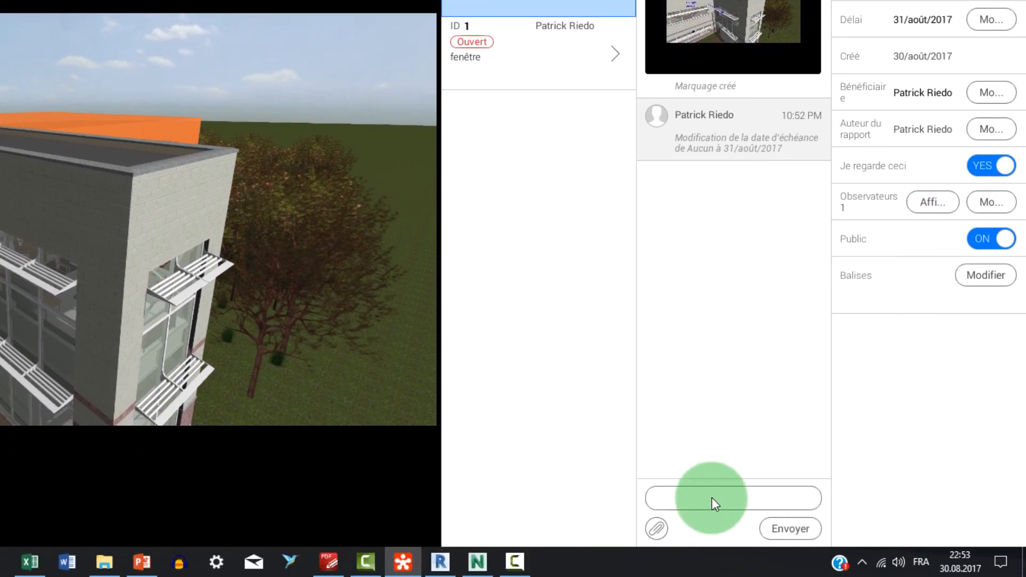
type("commentaire")
key("Return")
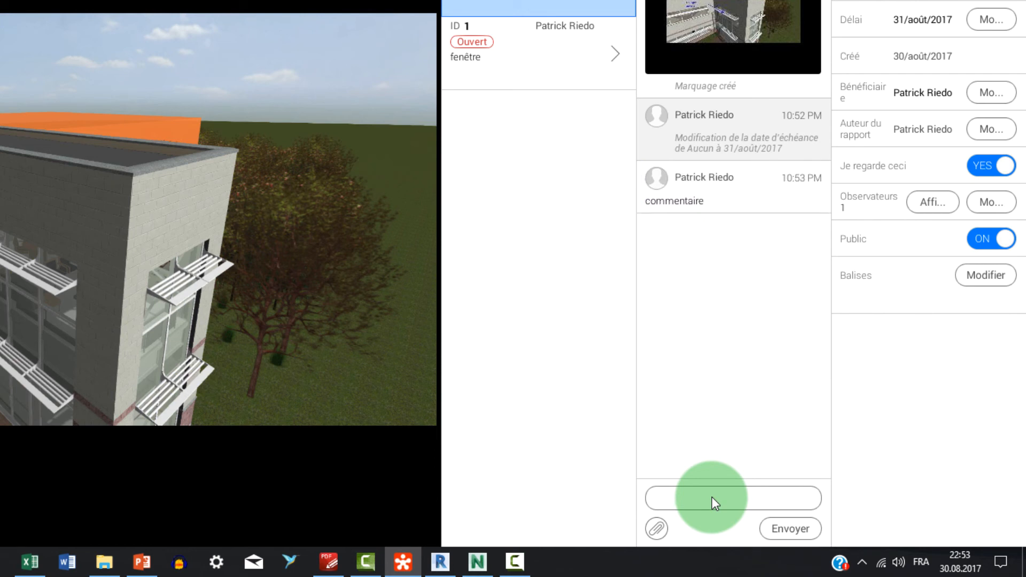
Examine the batch editing mode for the project's issues, then leave it without selecting any issue.
left_click(704, 132)
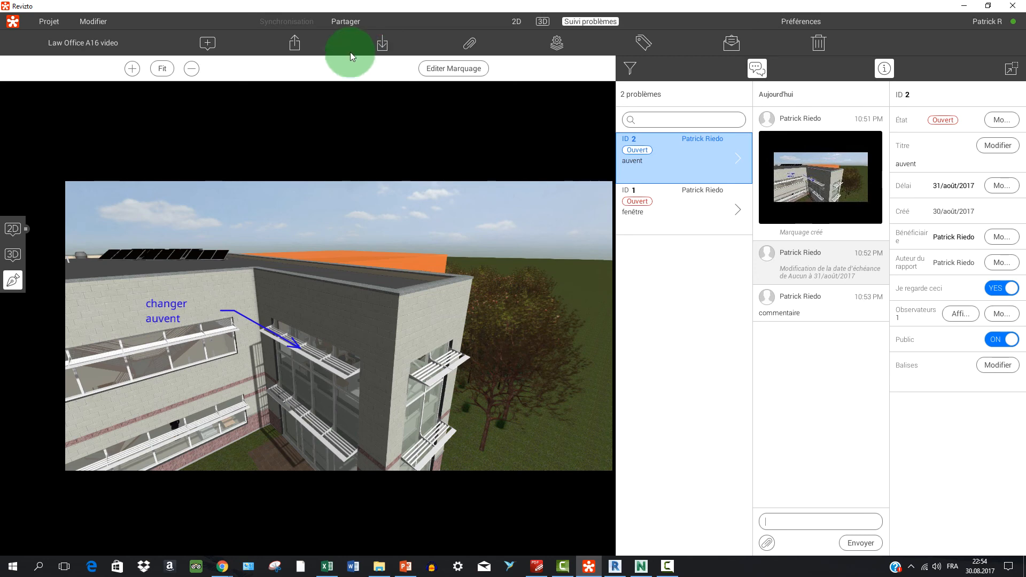
left_click(557, 44)
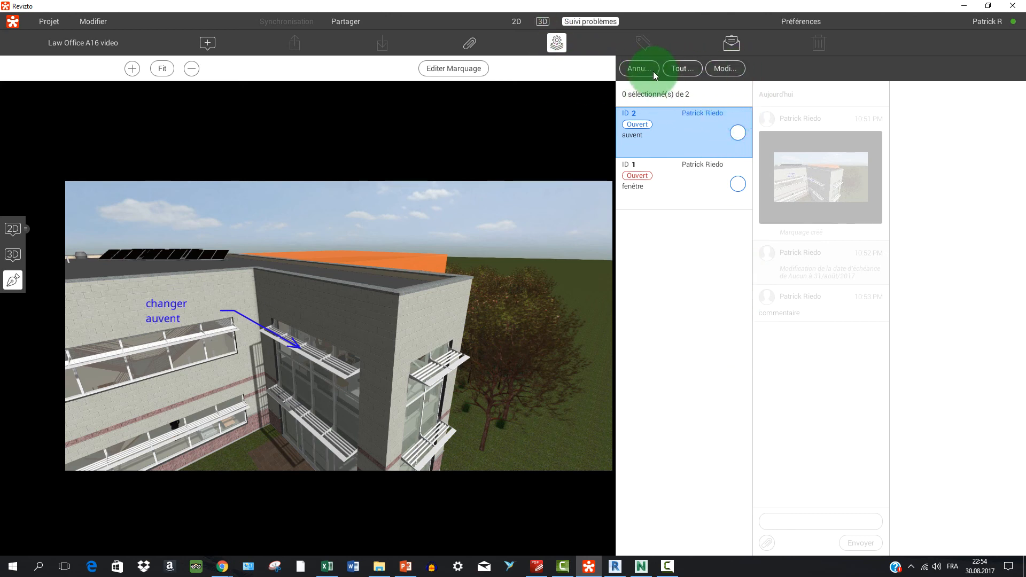
left_click(637, 69)
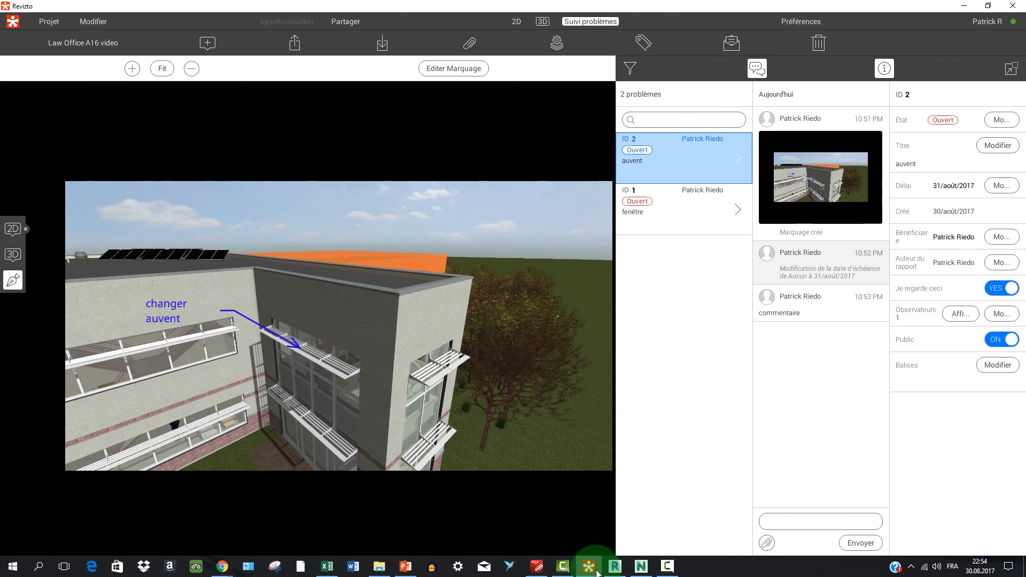
Switch to PDF-XChange Editor, look through the exported issue report history-2017-04-30, and return to Revizto.
left_click(537, 567)
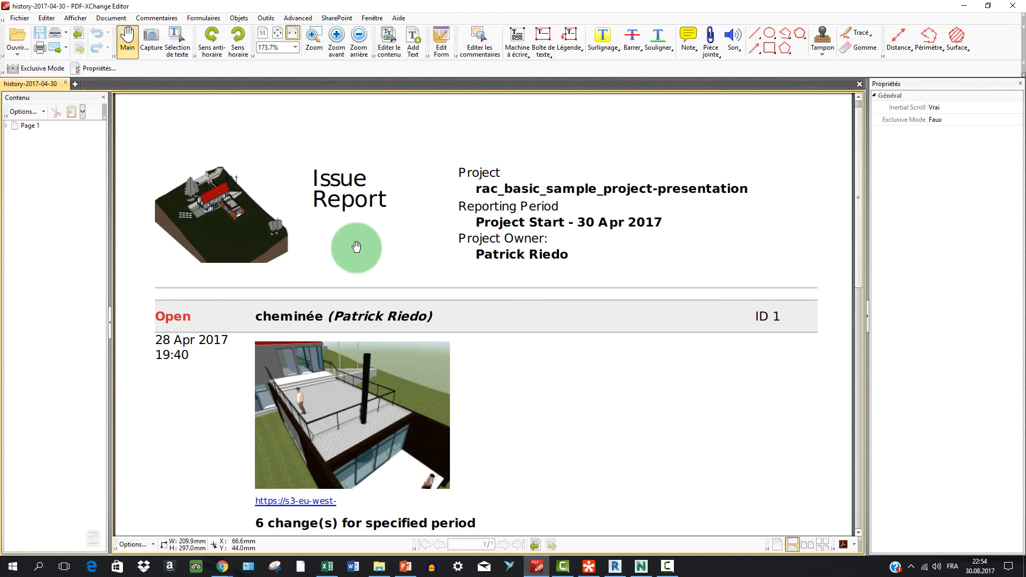
scroll(348, 239, "down", 10)
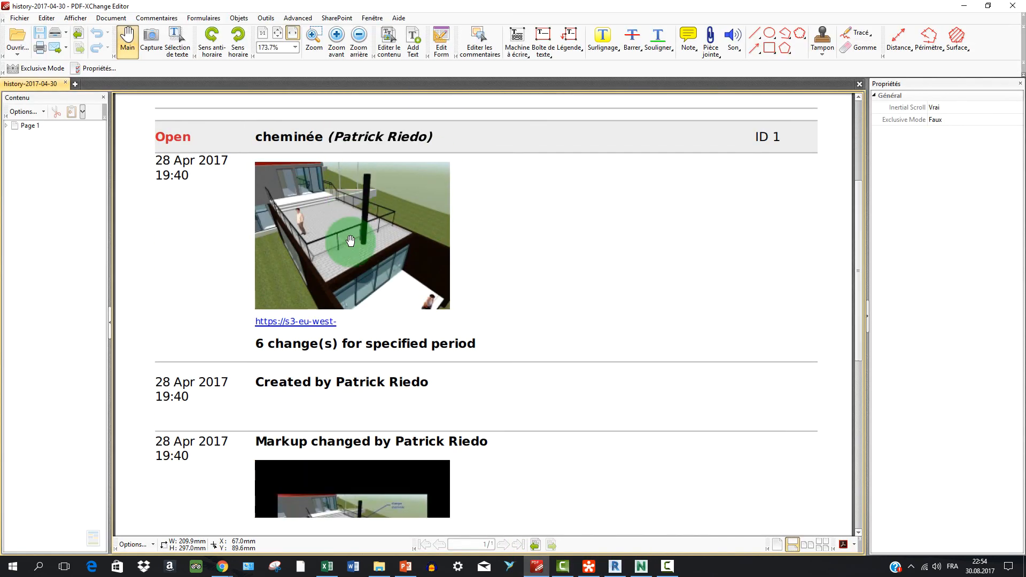
scroll(350, 240, "up", 10)
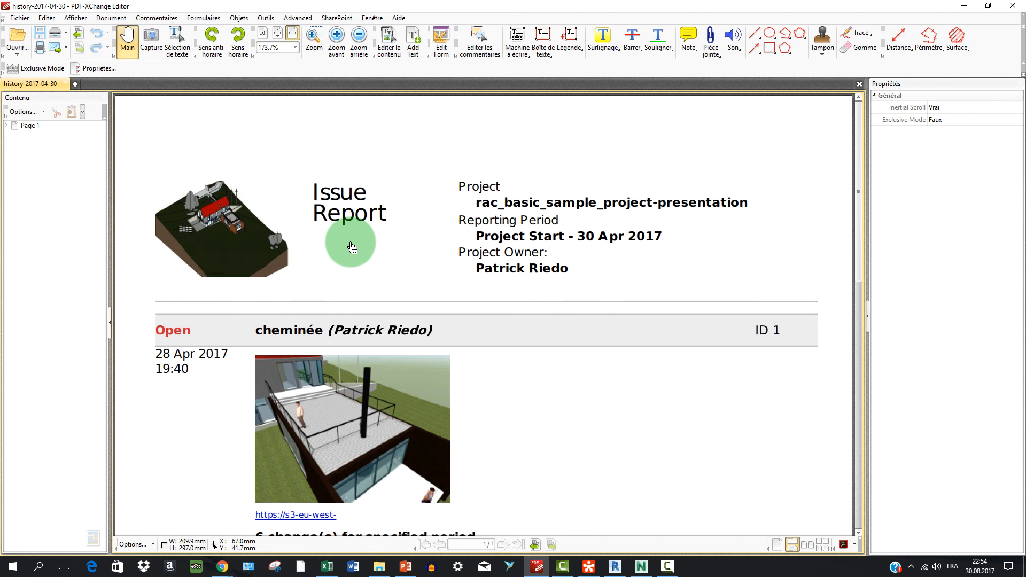
left_click(963, 6)
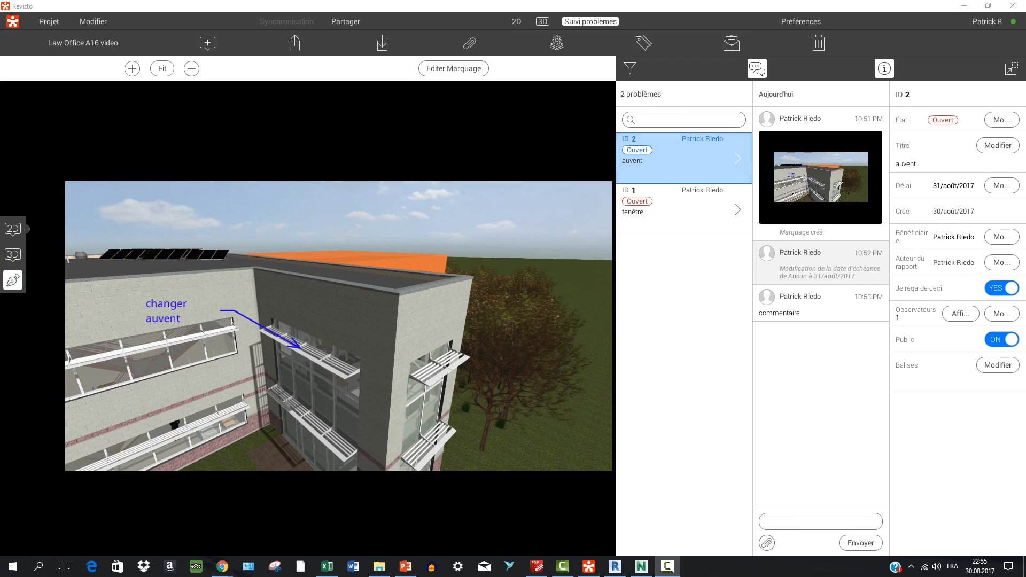
Switch the project to the 3D view and minimise the open windows to show the Revizto Oculus and Vive viewers on the desktop.
left_click(543, 23)
left_click(963, 7)
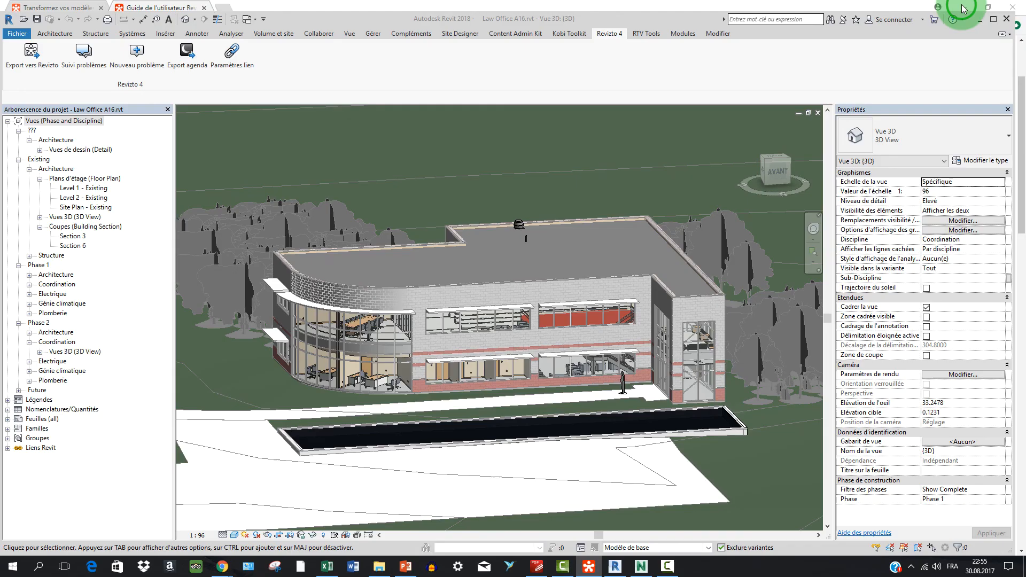
left_click(961, 10)
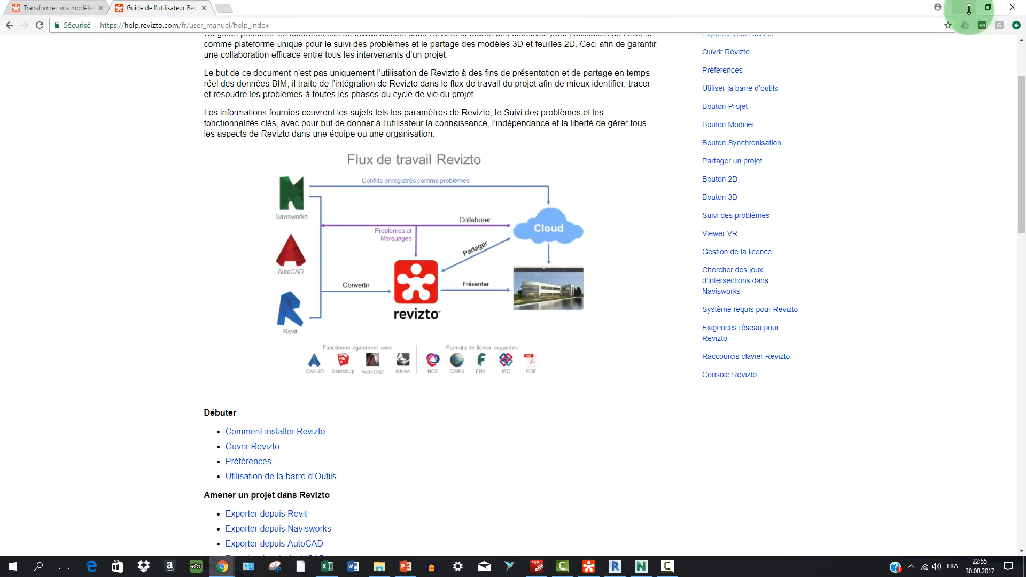
left_click(960, 9)
left_click(961, 13)
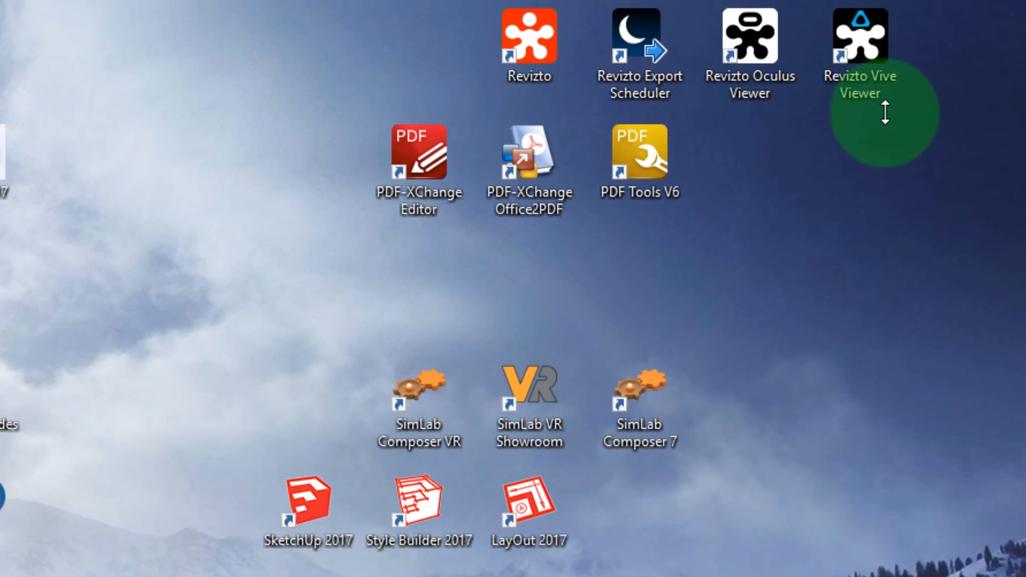
left_click(849, 80)
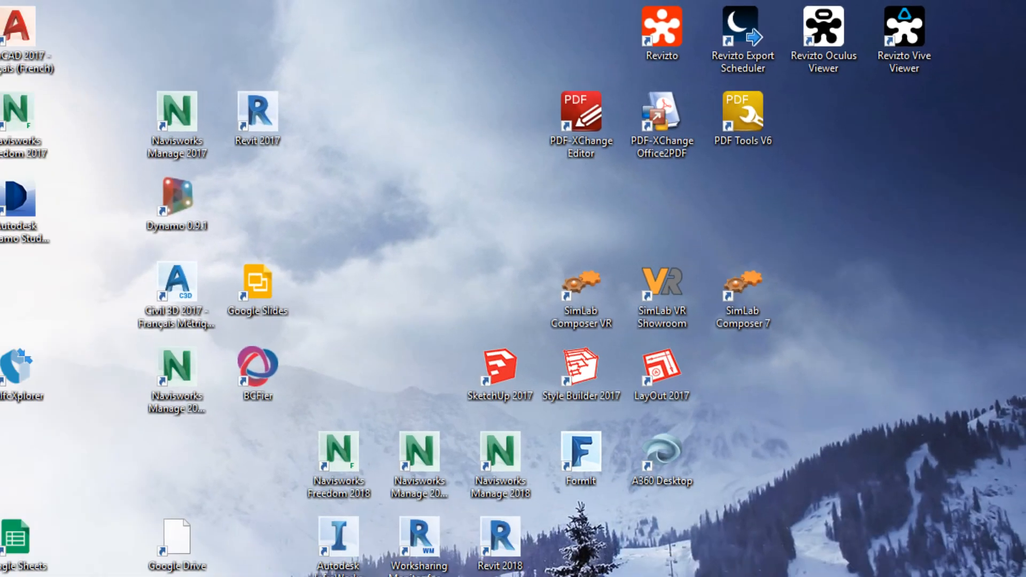
Switch back to Revizto and open camera sharing for the 3D model of Law Office A16 video.
left_click(583, 568)
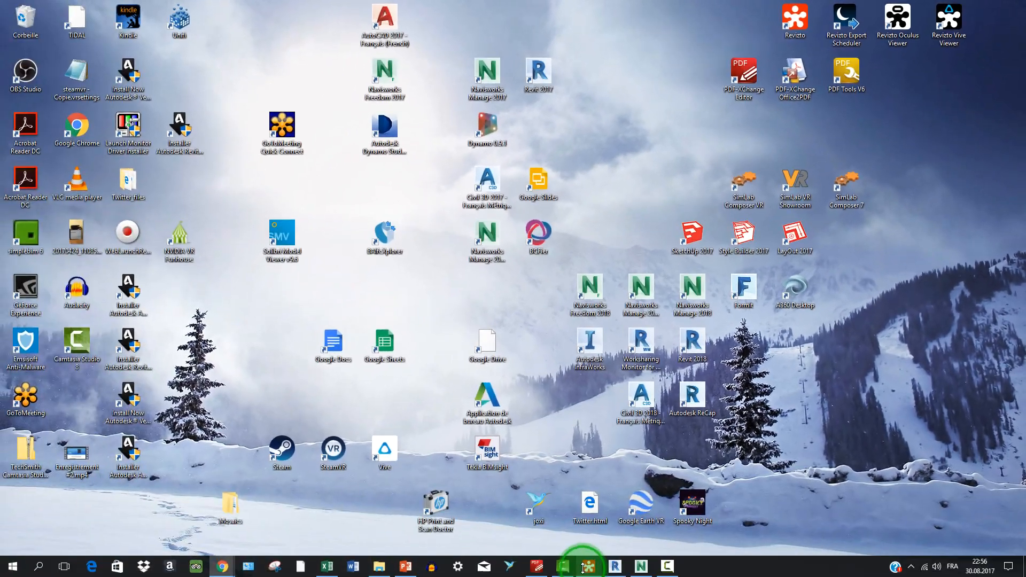
scroll(508, 185, "down", 3)
scroll(656, 233, "down", 1)
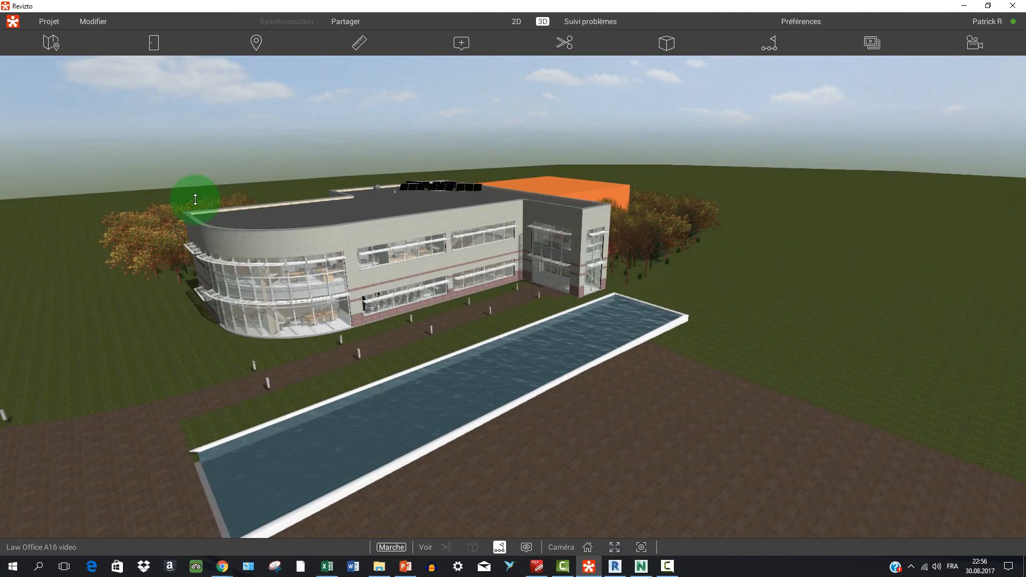
scroll(195, 199, "up", 2)
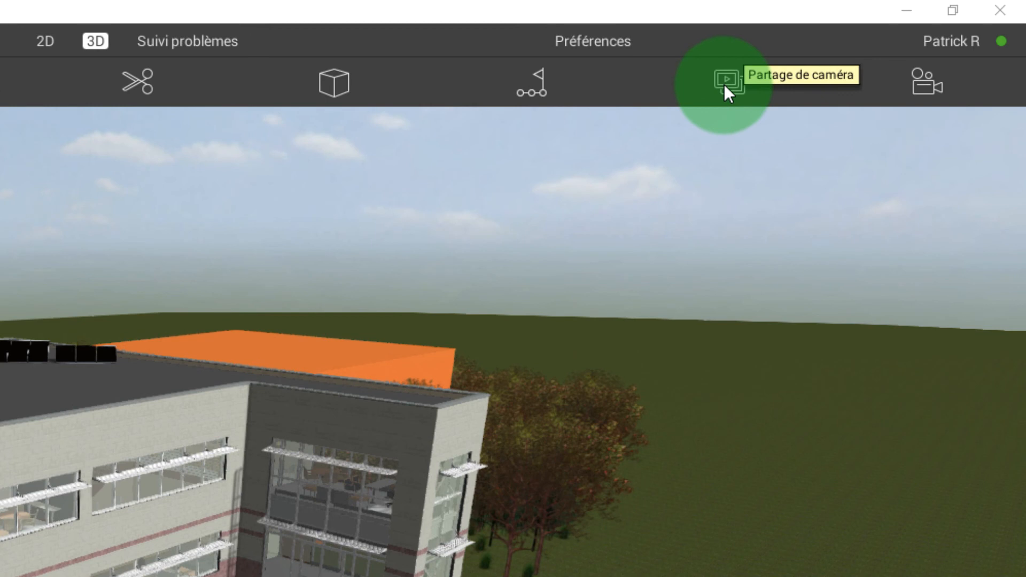
left_click(724, 84)
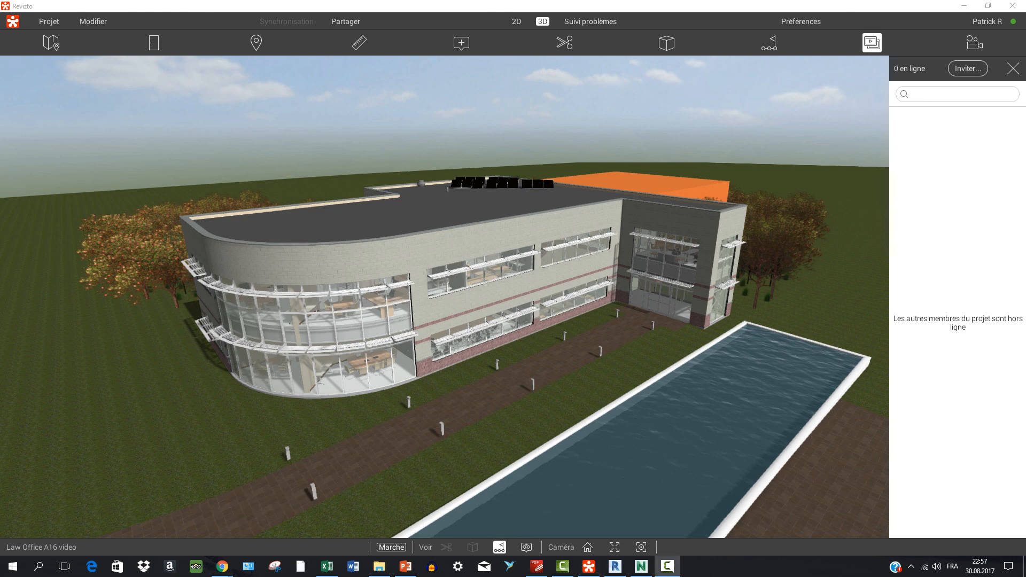
left_click(419, 382)
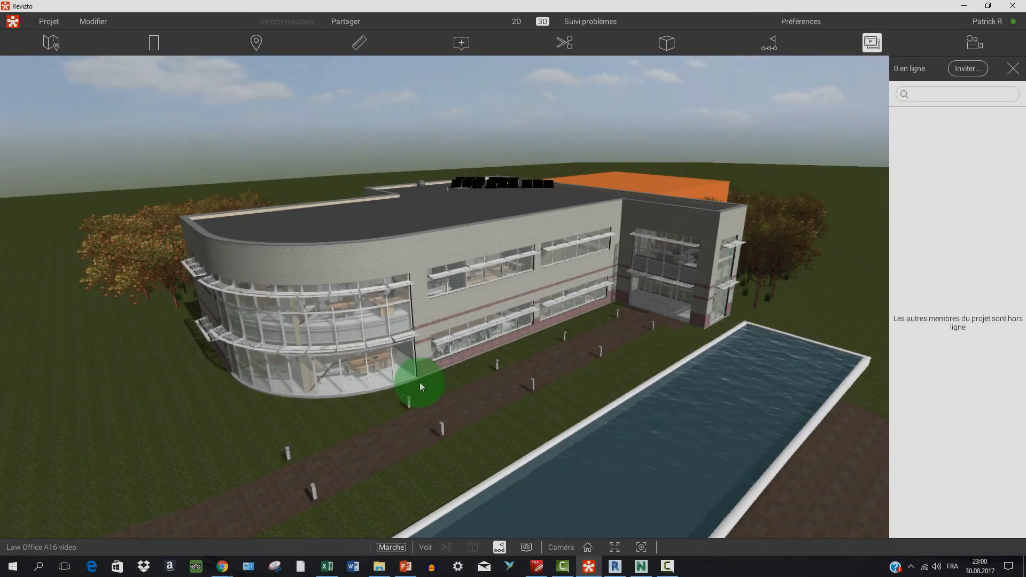